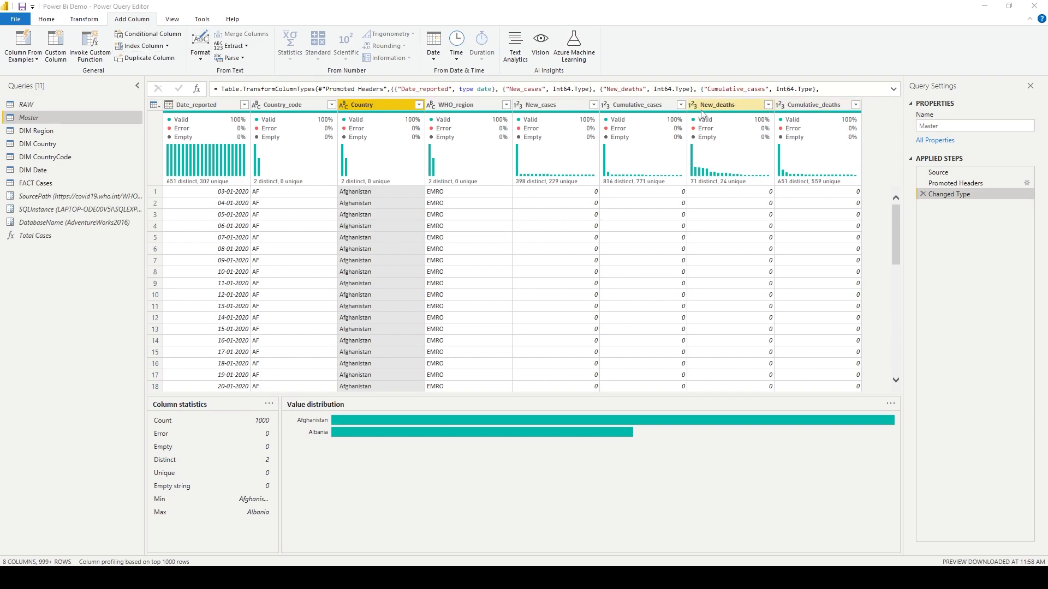
Start a conditional column named GB on the Master query, testing whether New_deaths equals a value.
left_click(768, 106)
left_click(769, 108)
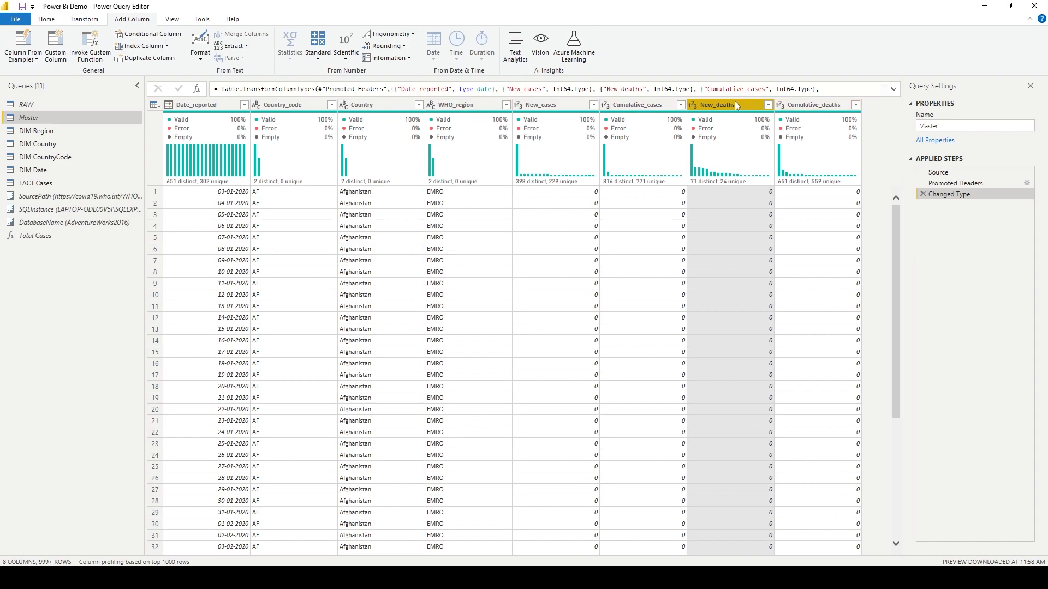
left_click(147, 34)
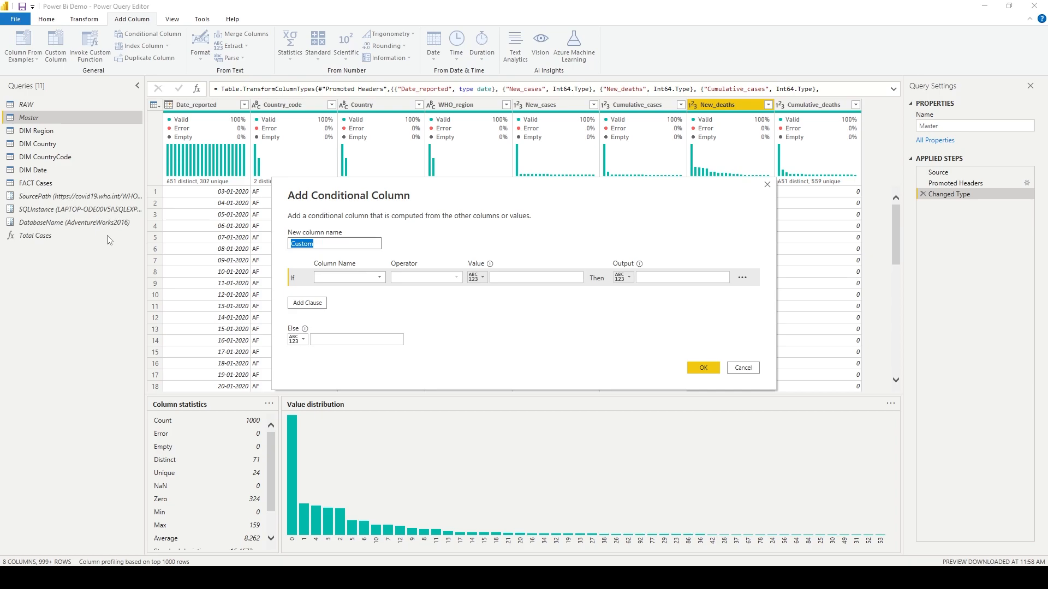
type("GB")
left_click(380, 284)
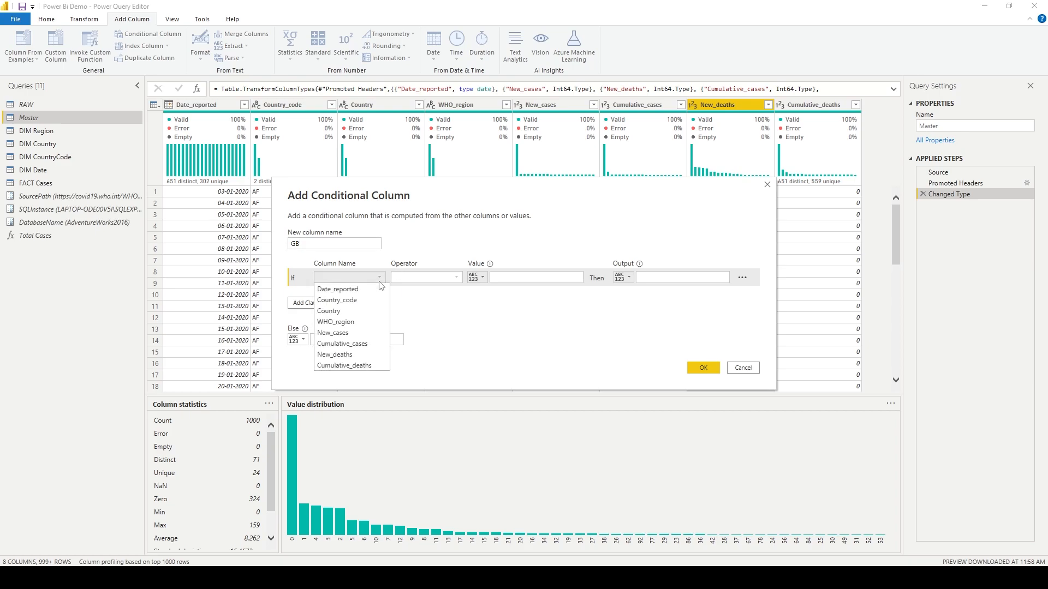
left_click(380, 355)
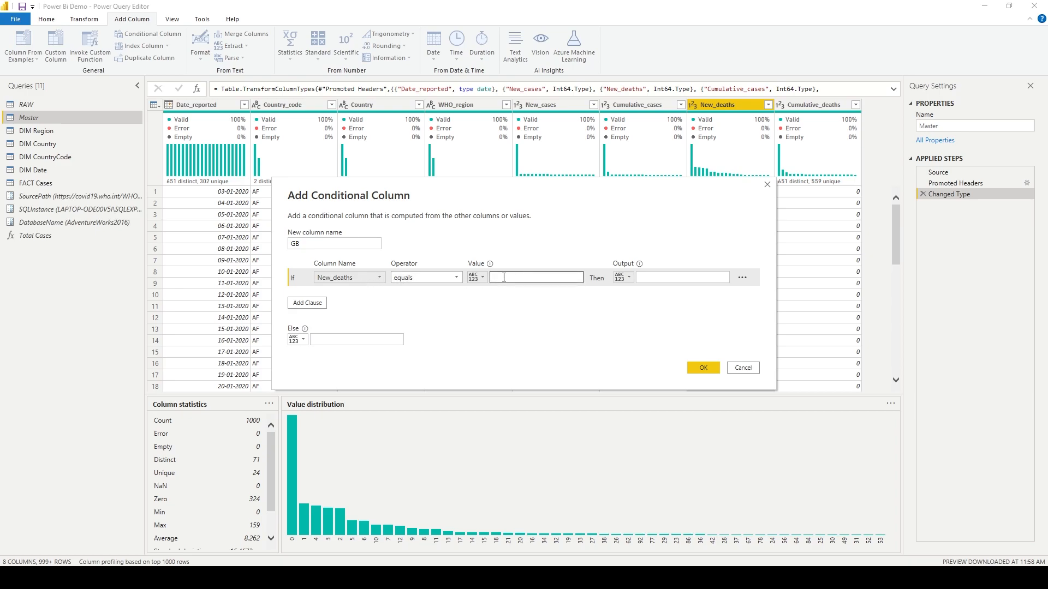
left_click(477, 278)
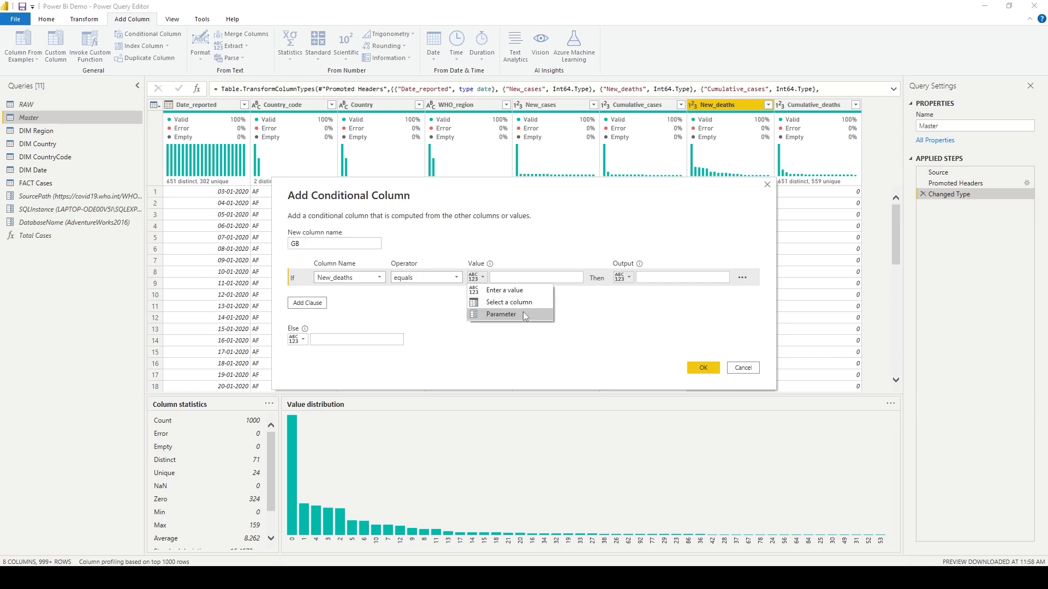
left_click(520, 278)
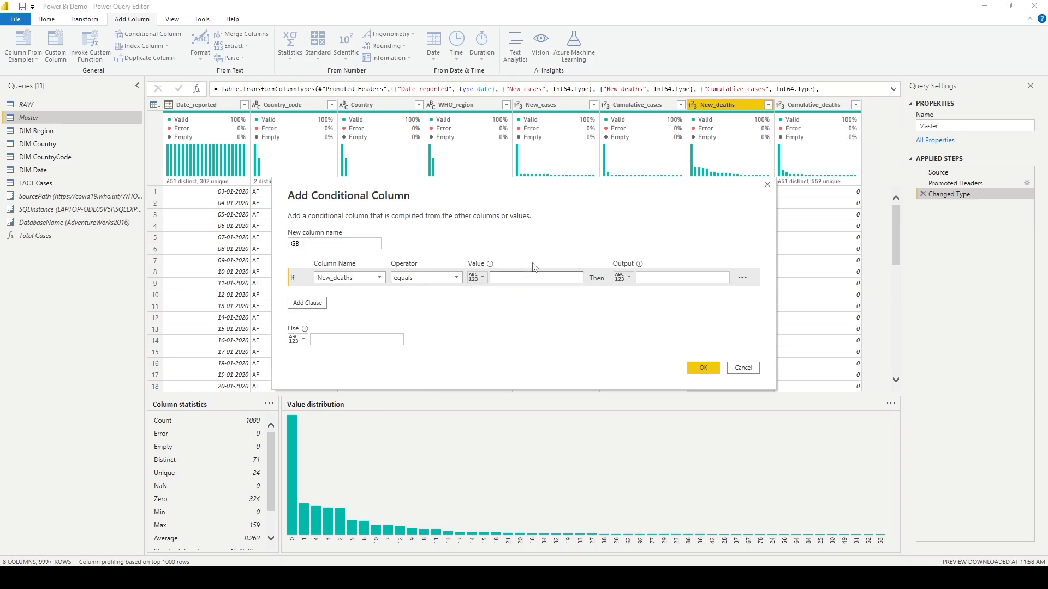
Set the condition value to 0, the output to G and the else value to B, and create the column.
type("0")
left_click(687, 277)
type("G")
left_click(353, 339)
type("B")
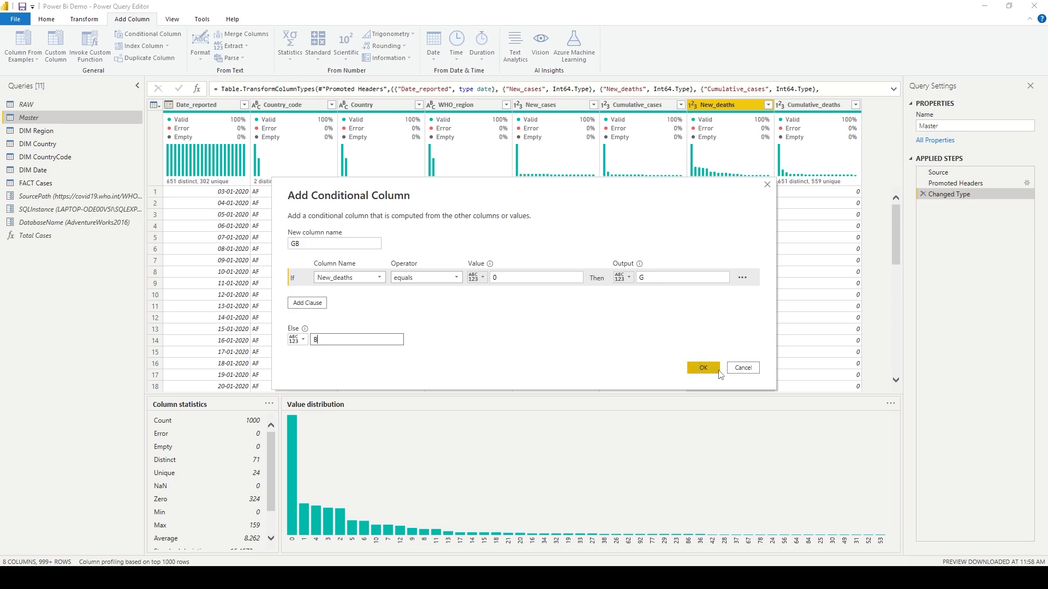
left_click(704, 369)
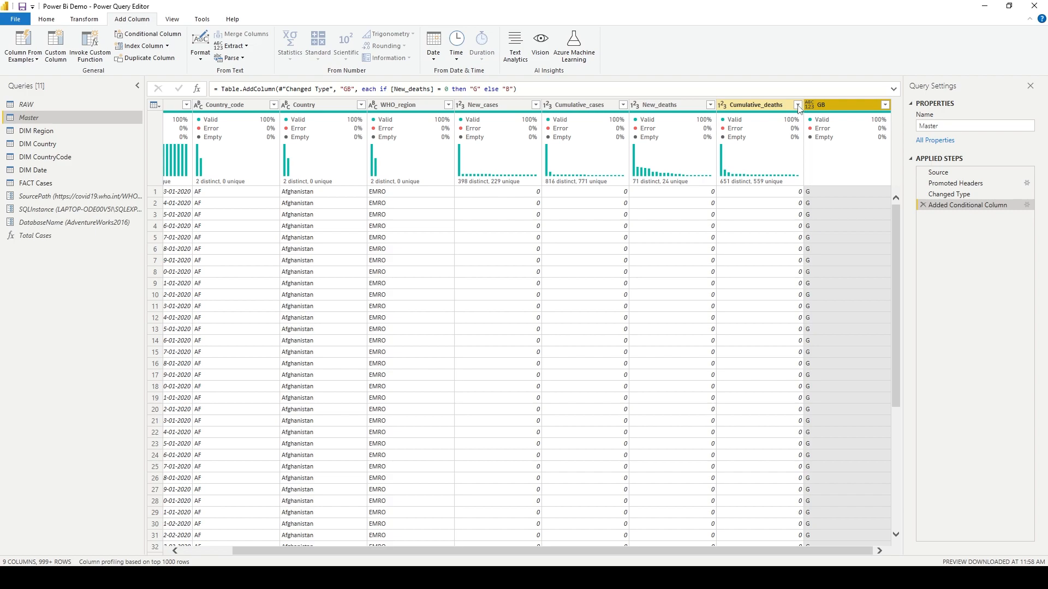
Filter the New_deaths column to exclude rows with 0.
left_click(710, 105)
left_click(558, 230)
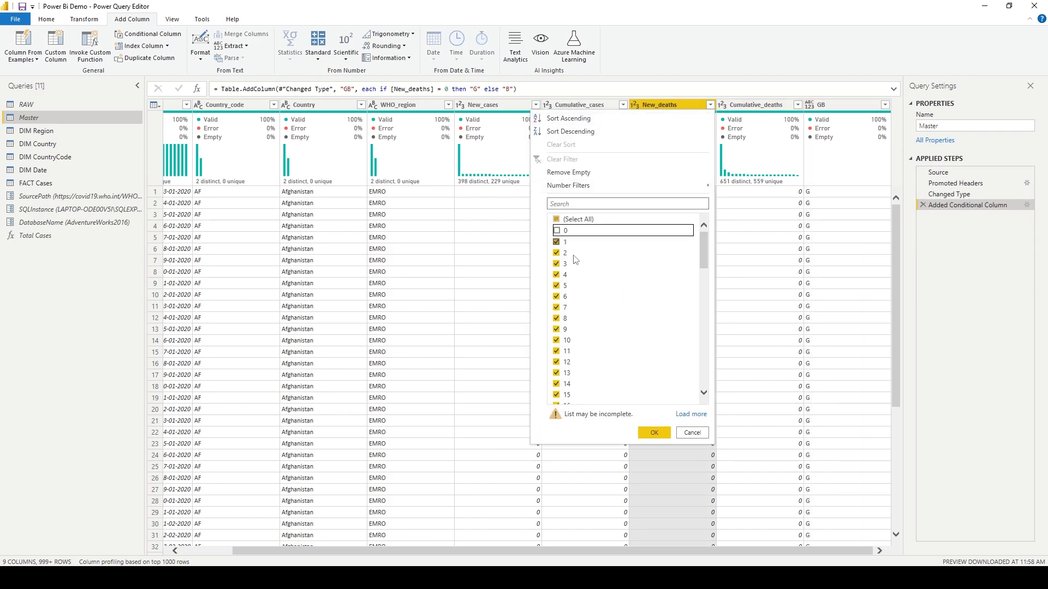
left_click(655, 432)
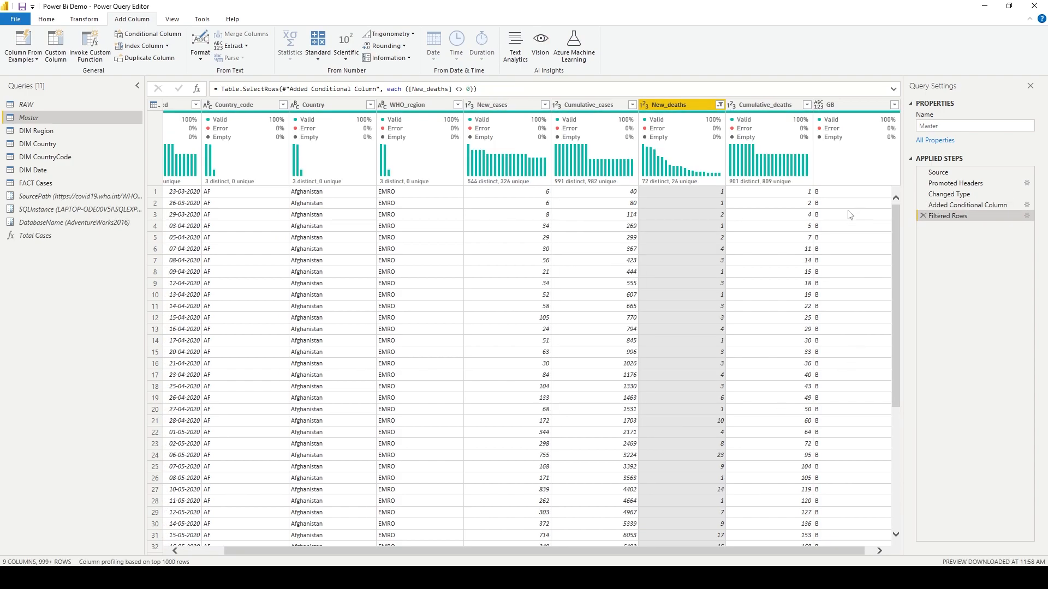
left_click(720, 105)
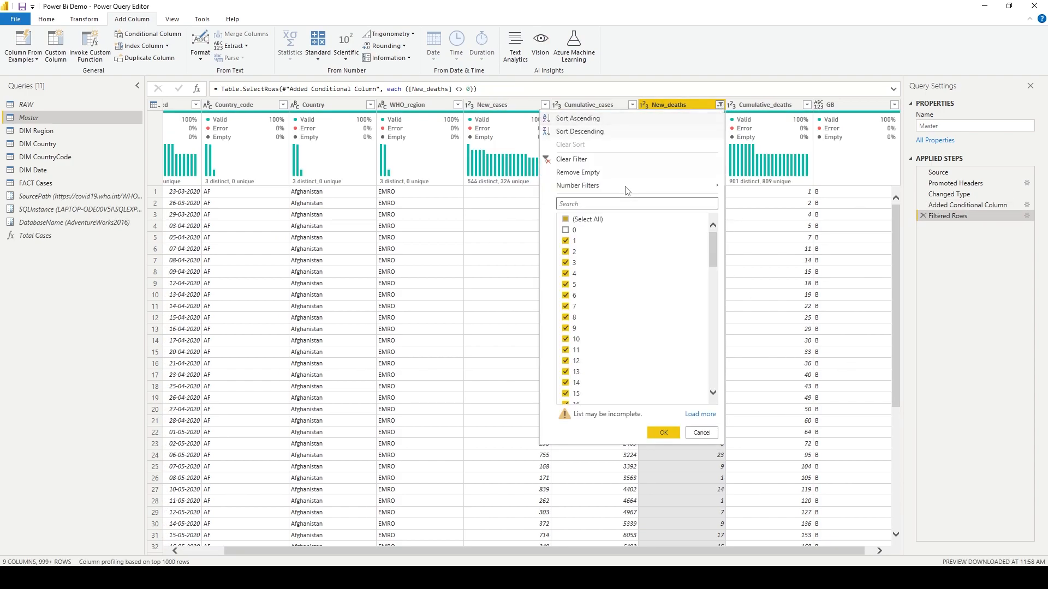
left_click(566, 219)
left_click(694, 437)
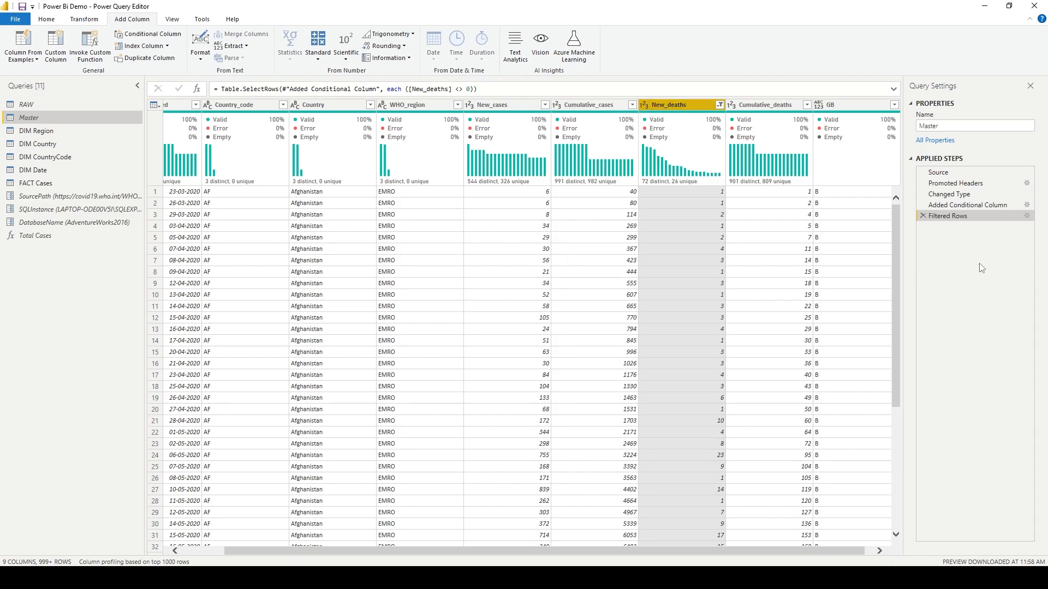
Delete the Filtered Rows and Added Conditional Column applied steps.
left_click(923, 216)
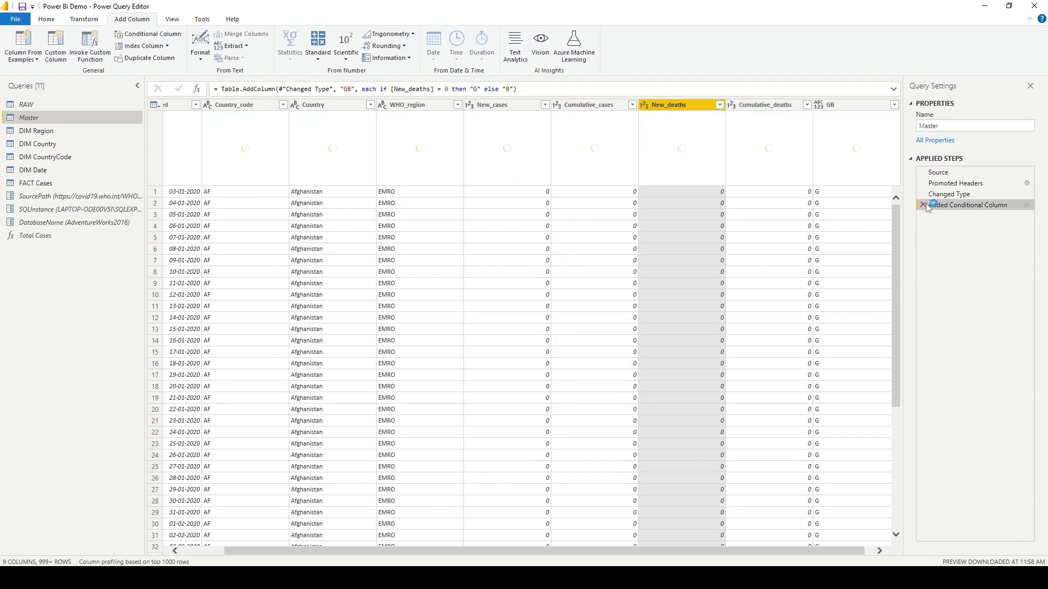
left_click(923, 206)
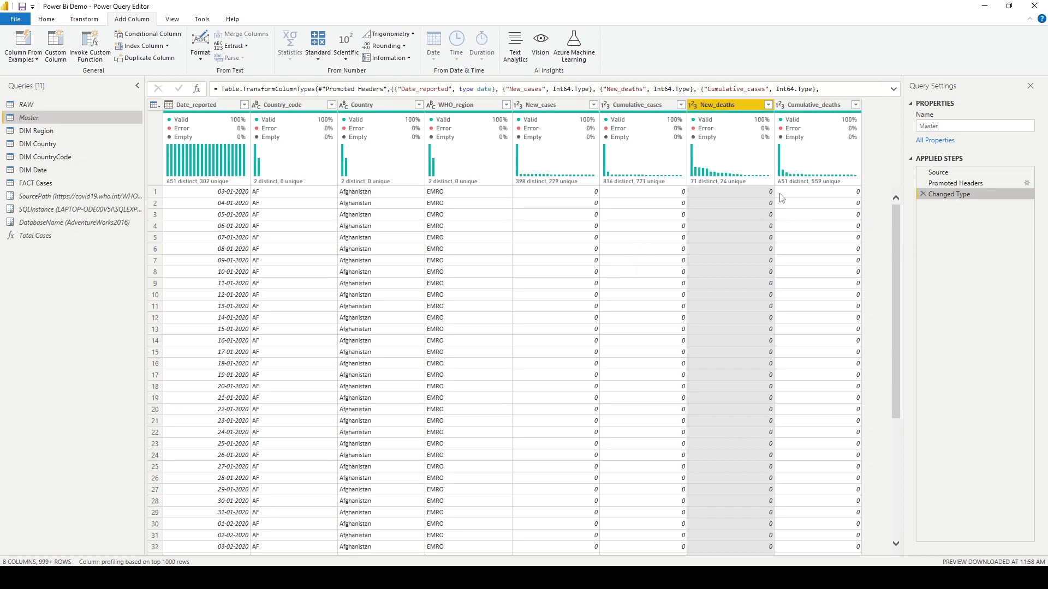
Add an UPPERCASE copy of the Country column as a new column.
left_click(201, 61)
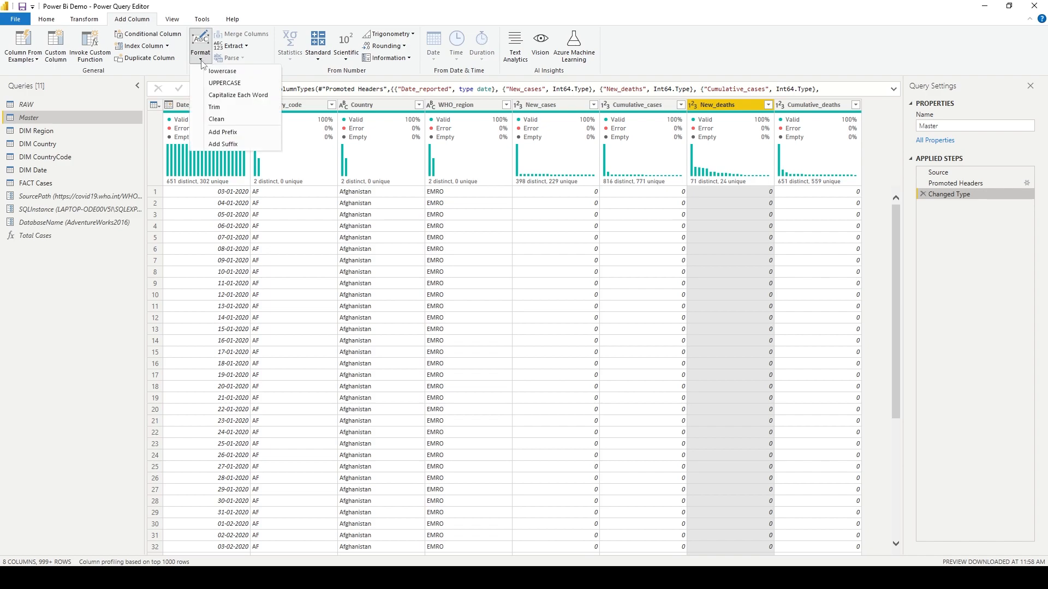
left_click(456, 108)
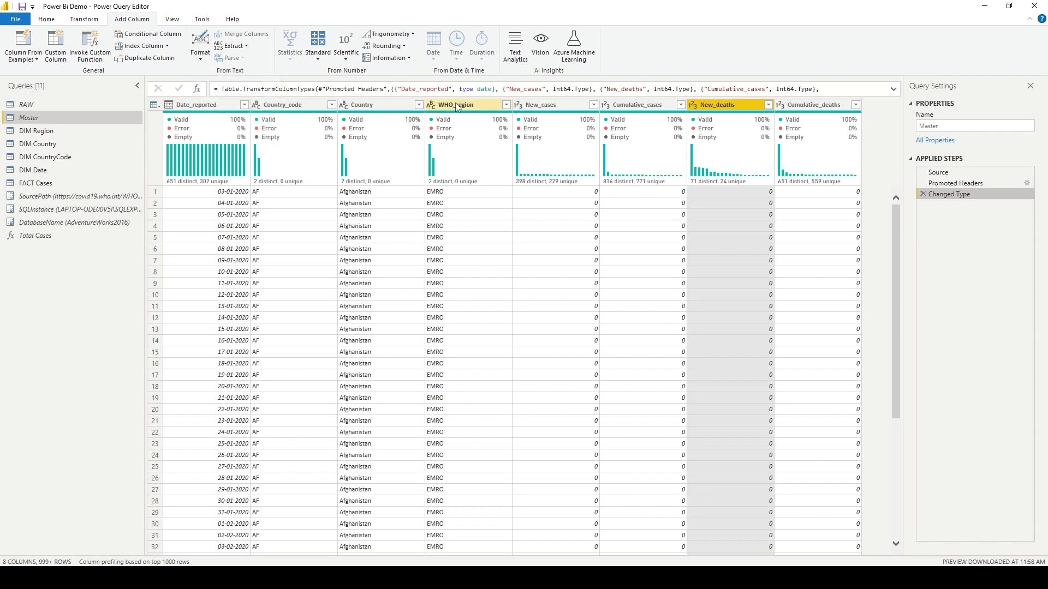
left_click(382, 106)
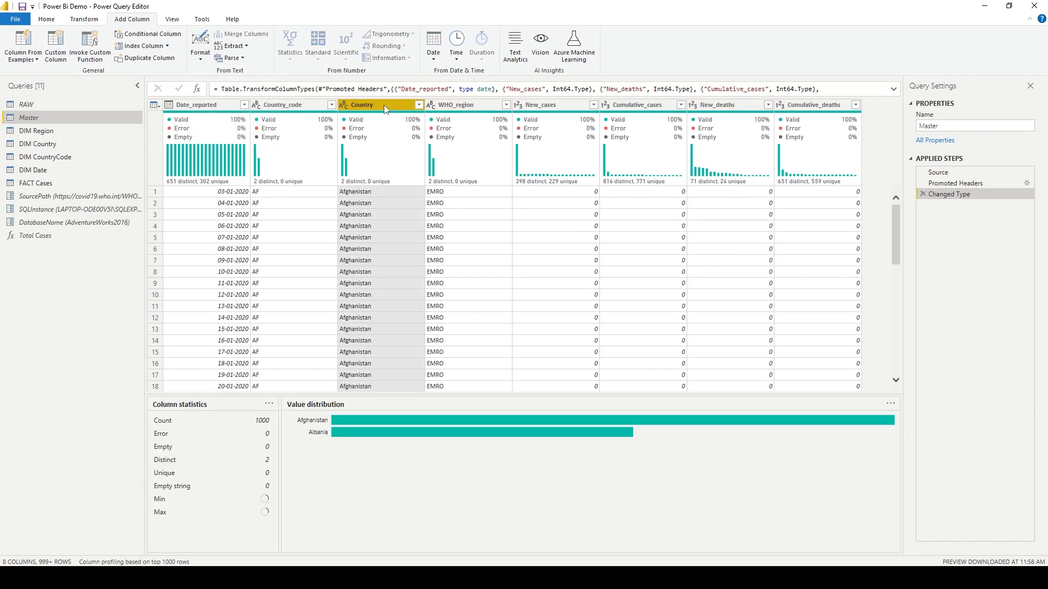
left_click(200, 49)
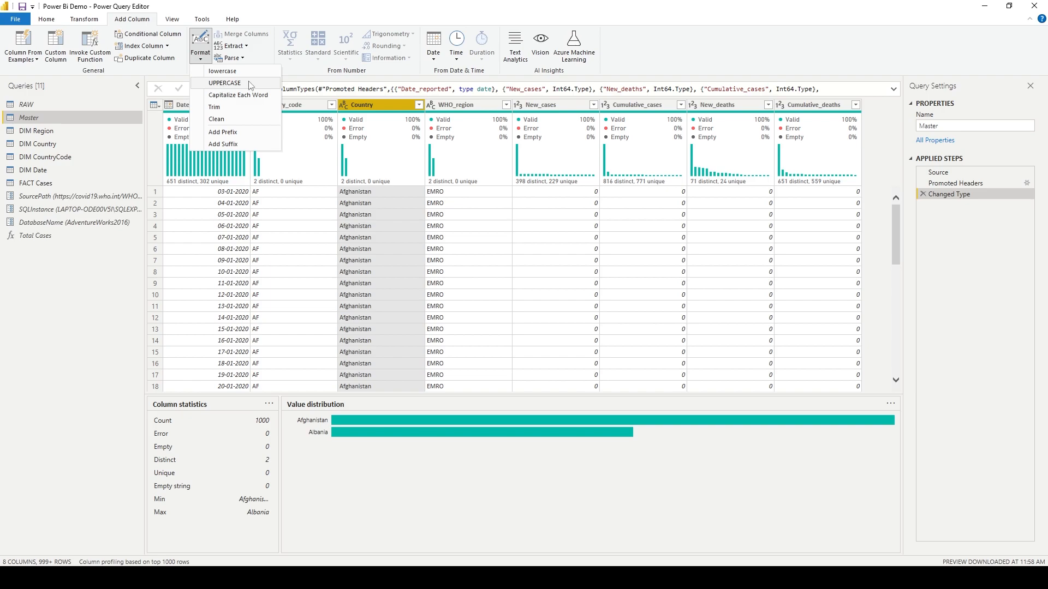
left_click(224, 83)
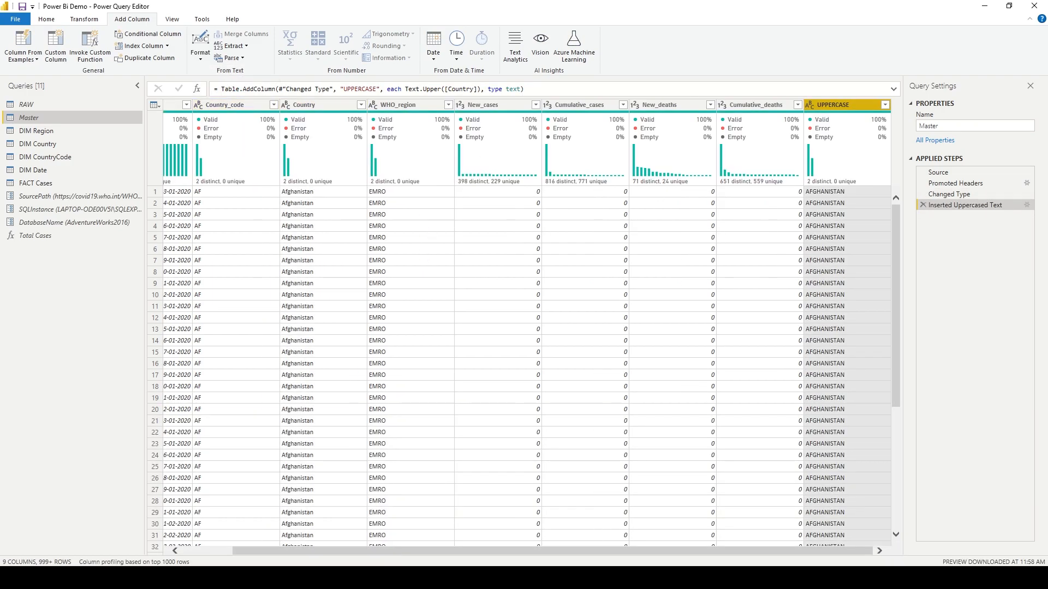
Remove the Inserted Uppercase Text applied step.
left_click(843, 194)
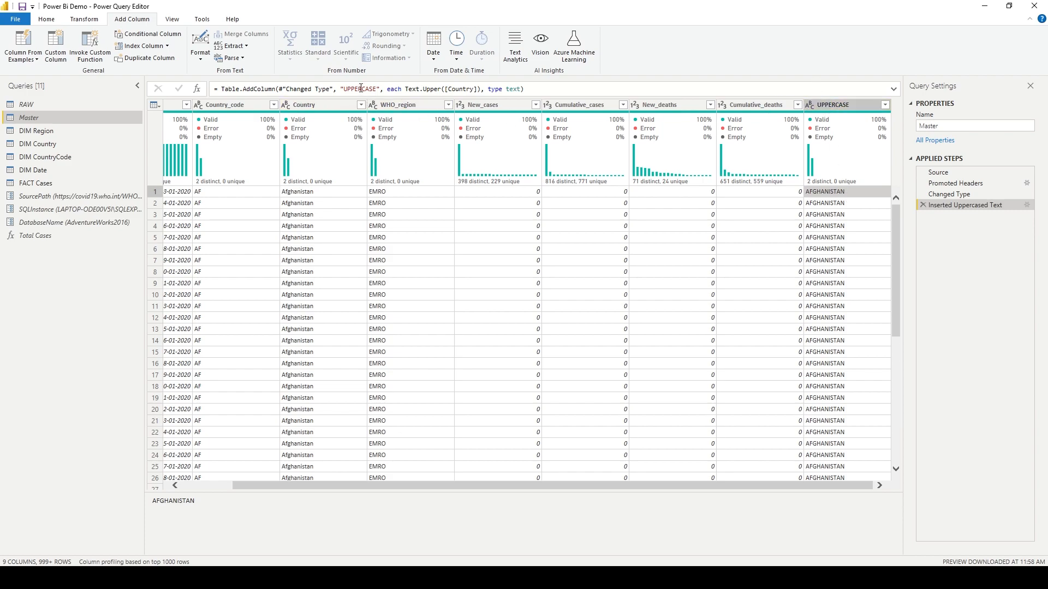
left_click(201, 55)
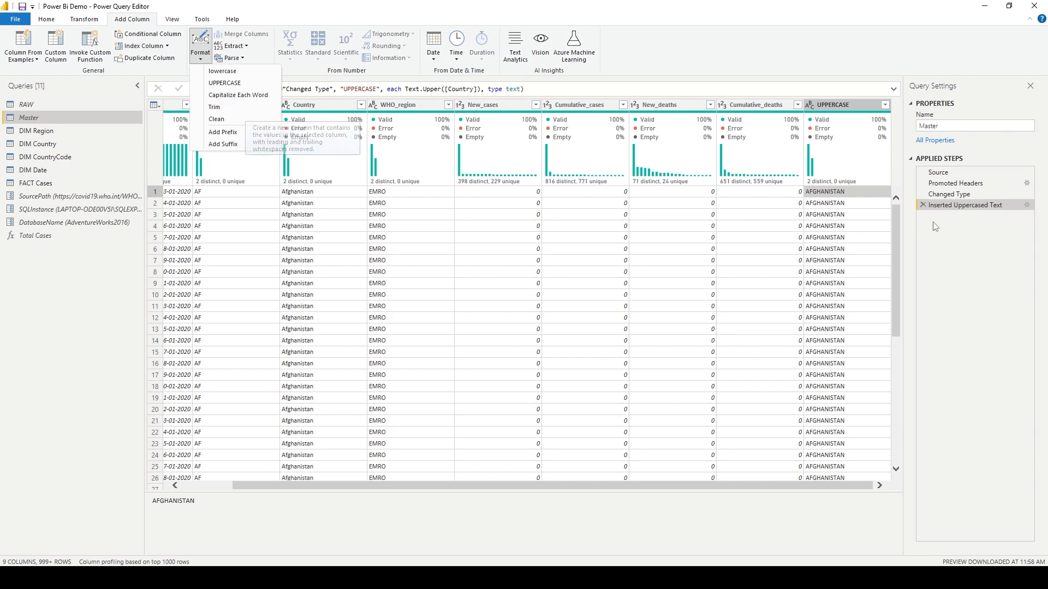
left_click(842, 197)
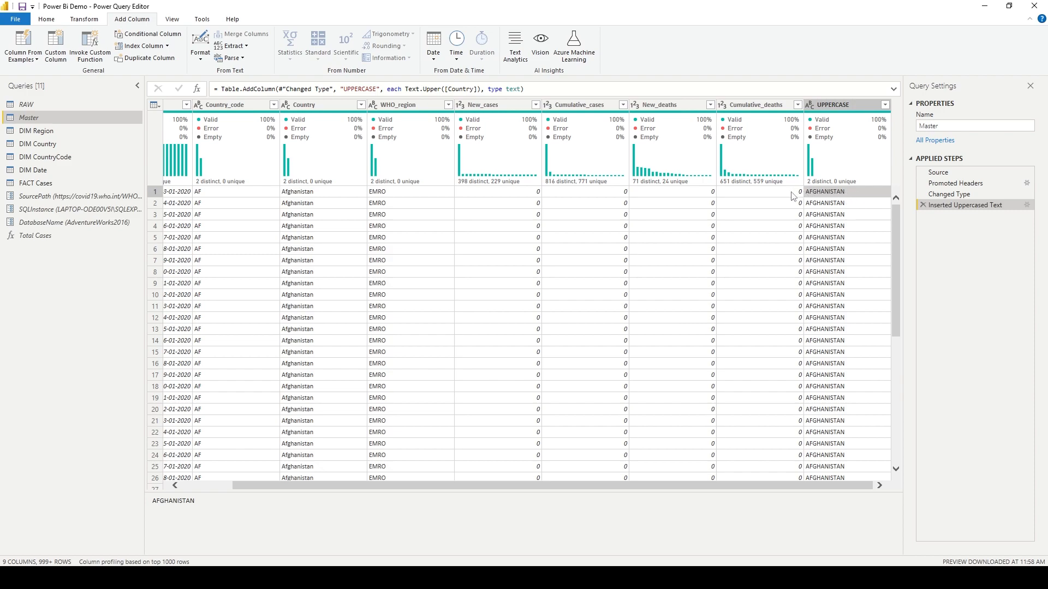
left_click(200, 63)
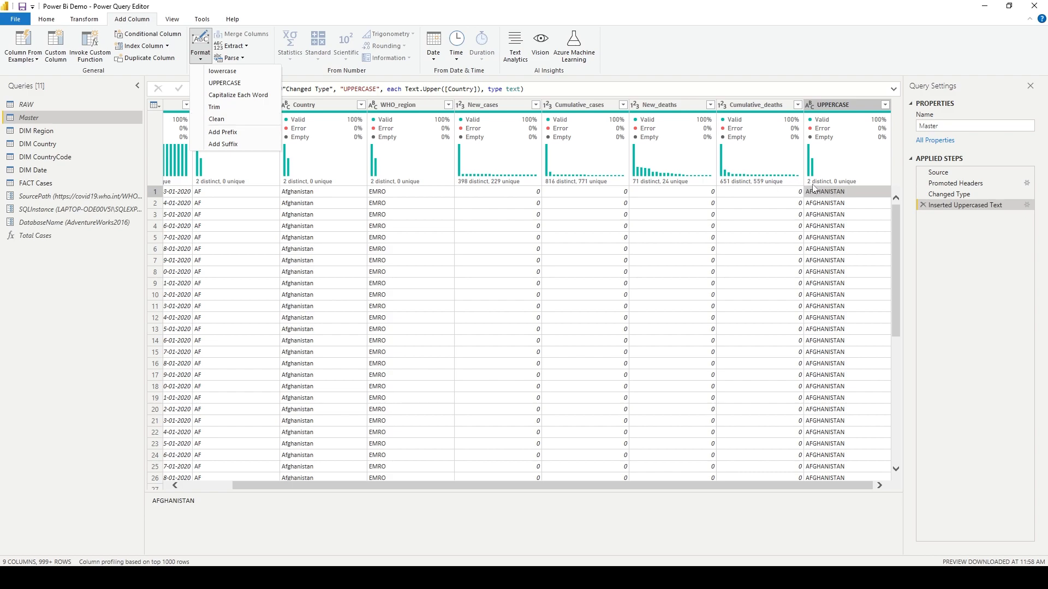
left_click(830, 112)
left_click(830, 111)
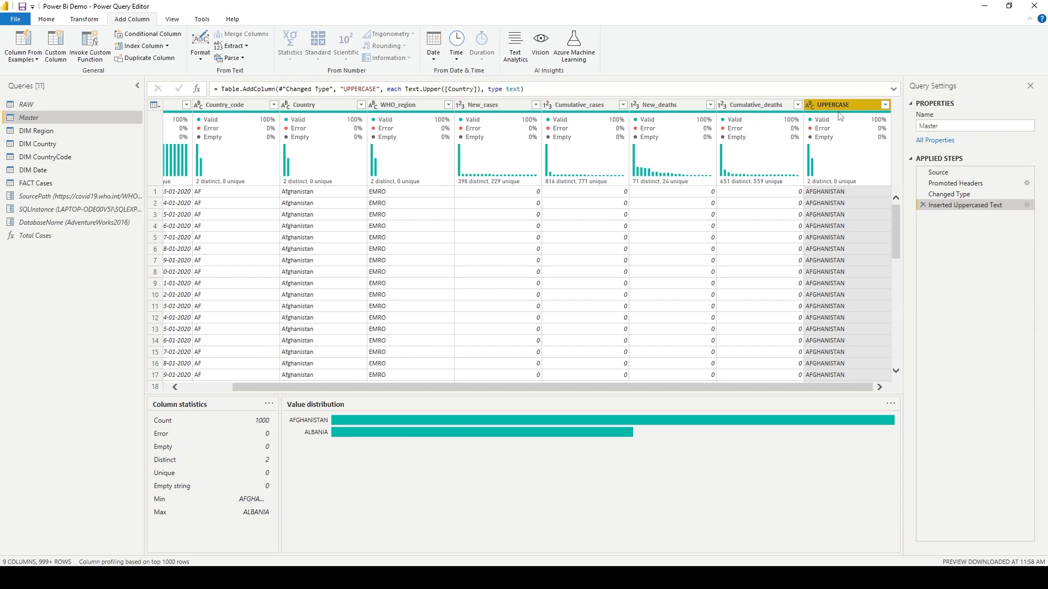
mouse_move(840, 115)
left_click(923, 205)
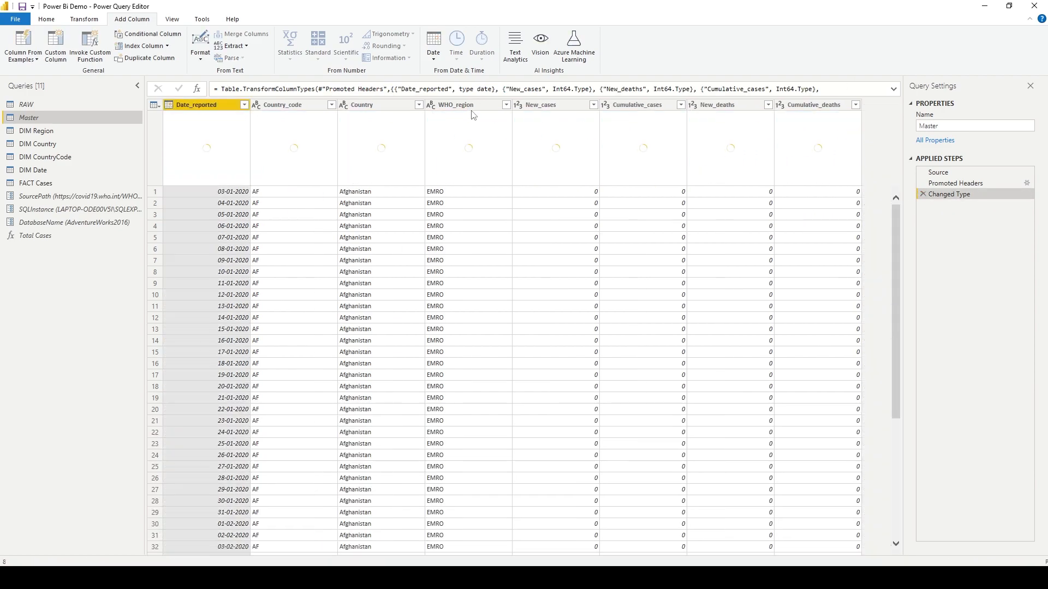
Add a column prefixing each Country value with CT- and delete its Inserted Prefix step.
left_click(200, 48)
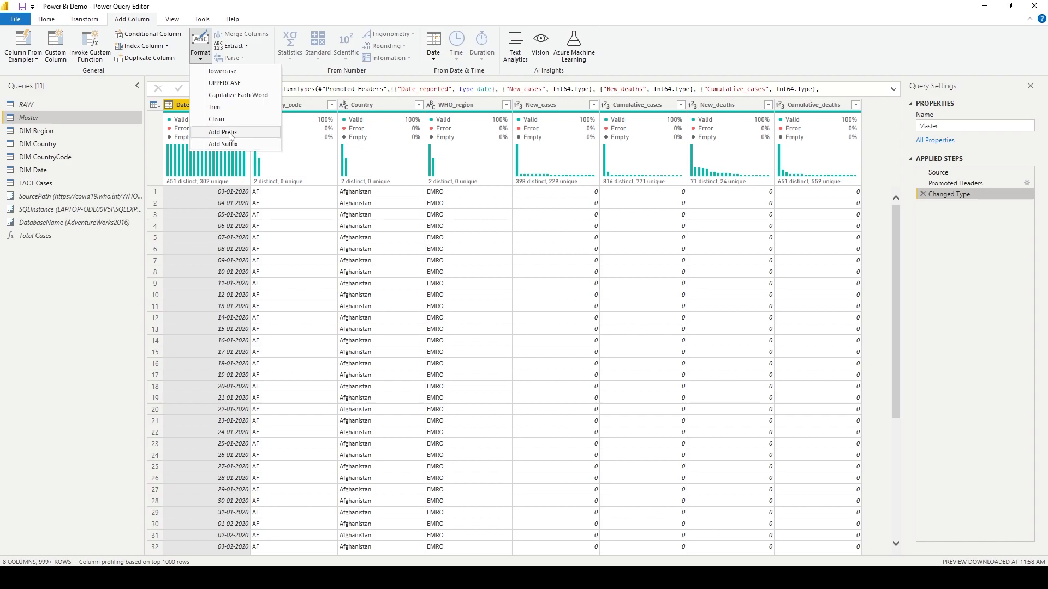
left_click(361, 191)
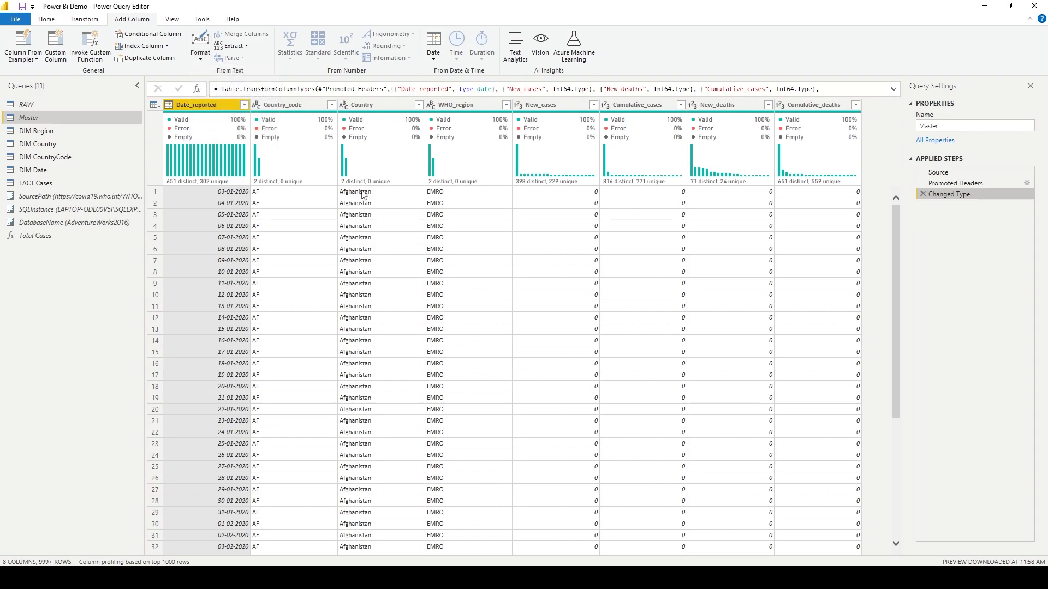
left_click(362, 191)
left_click(383, 108)
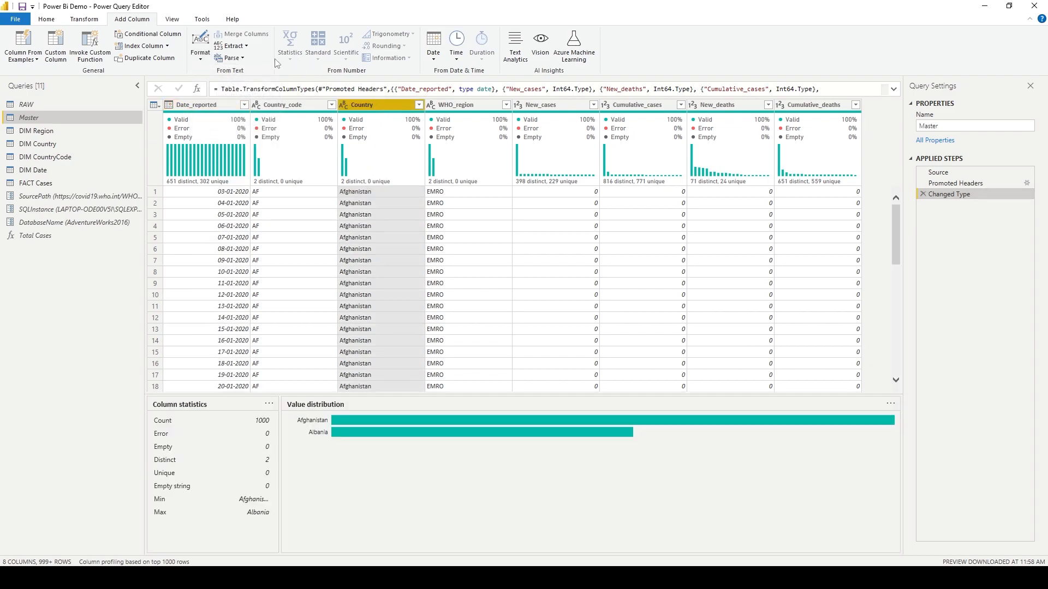
left_click(199, 54)
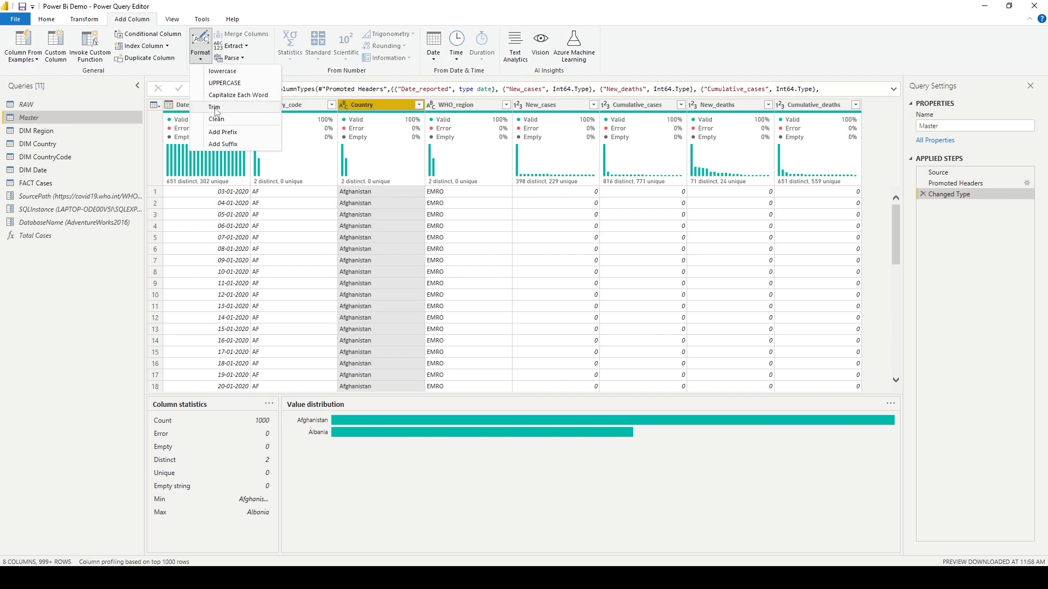
left_click(229, 132)
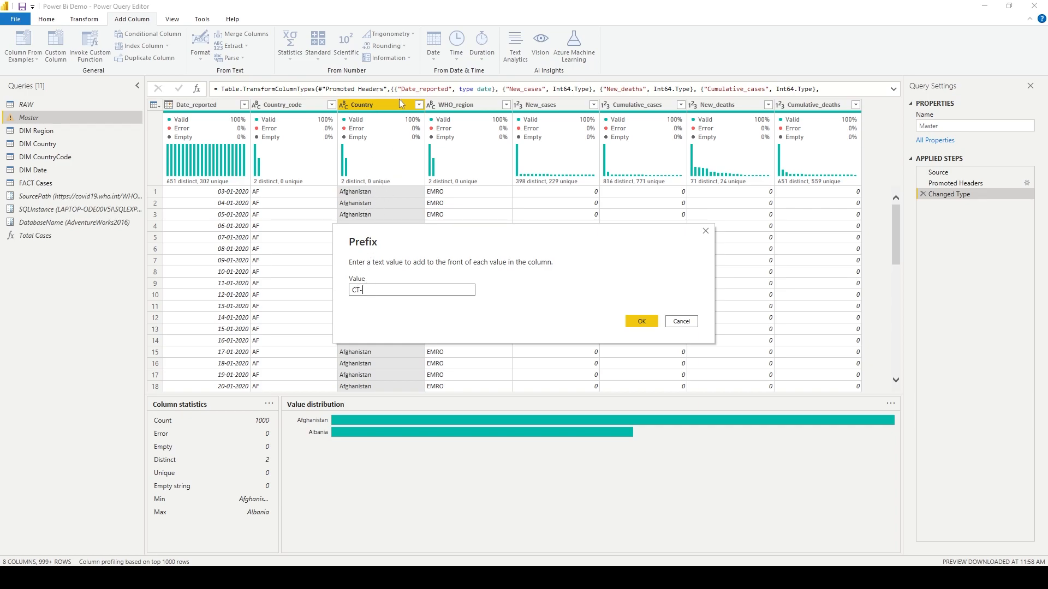
left_click(642, 322)
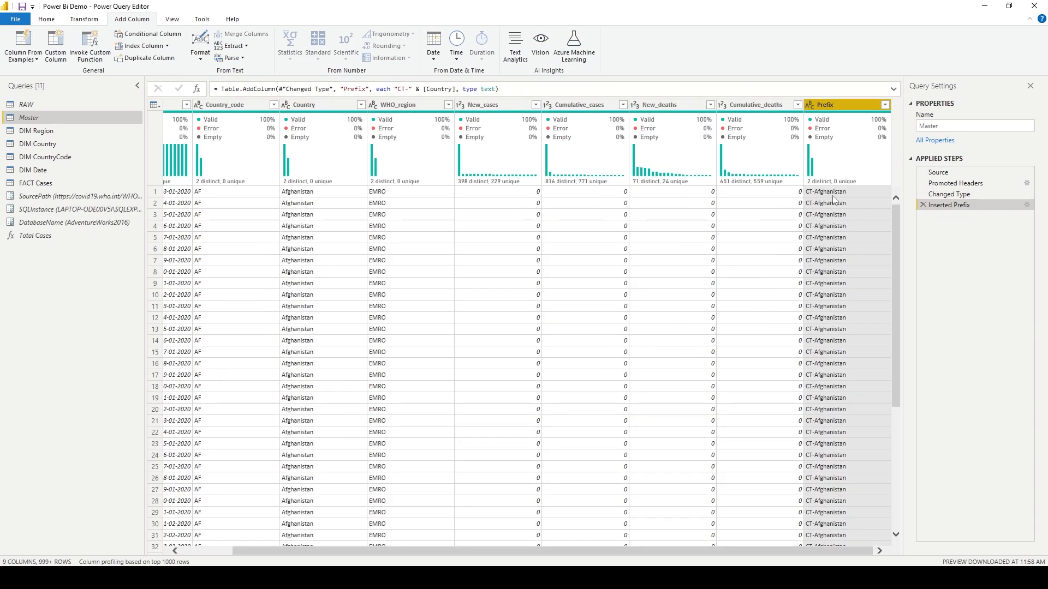
left_click(923, 205)
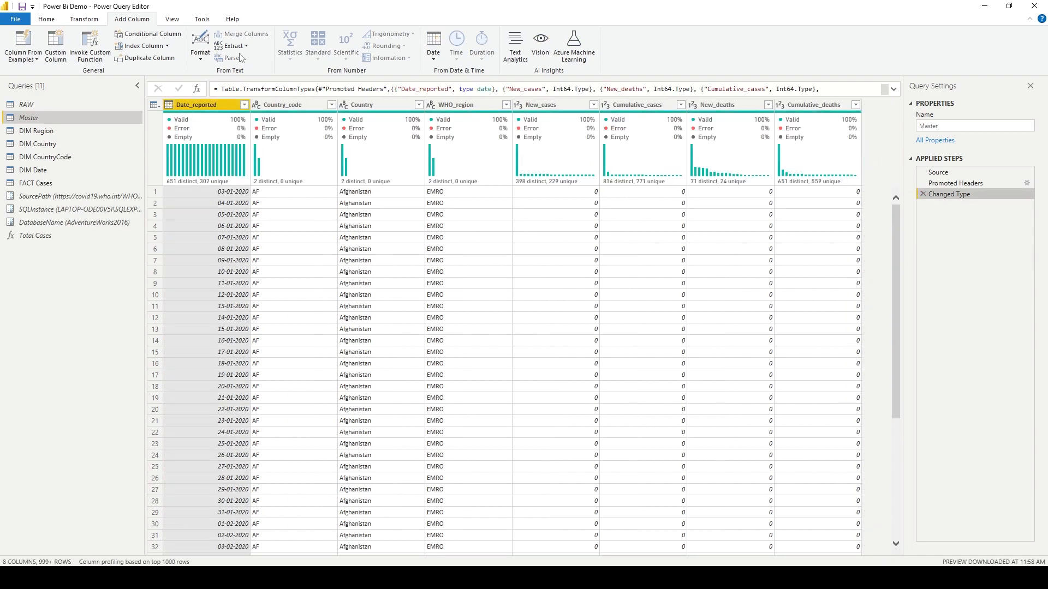
left_click(198, 55)
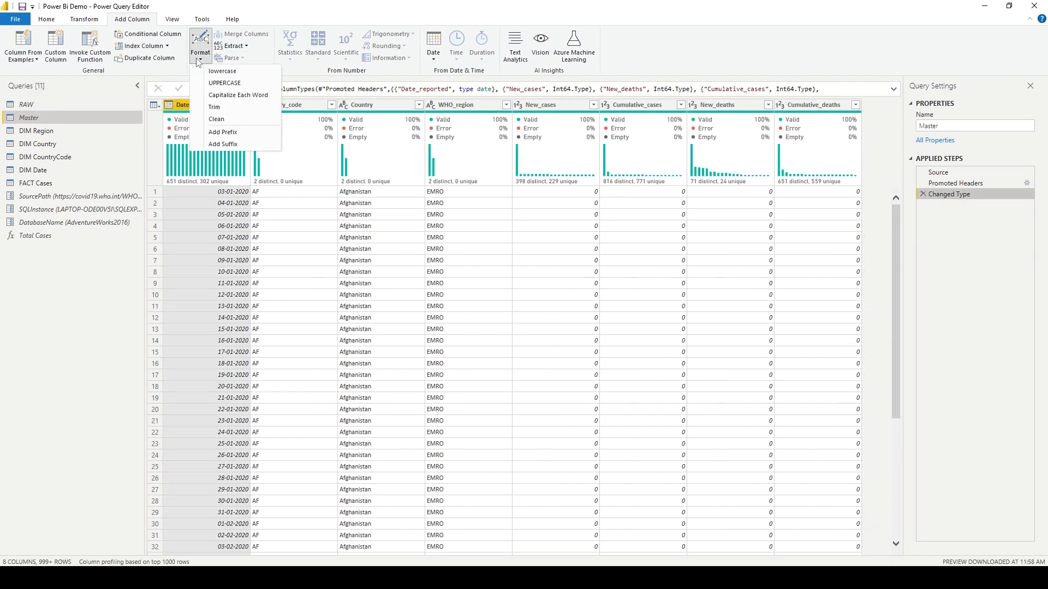
left_click(241, 144)
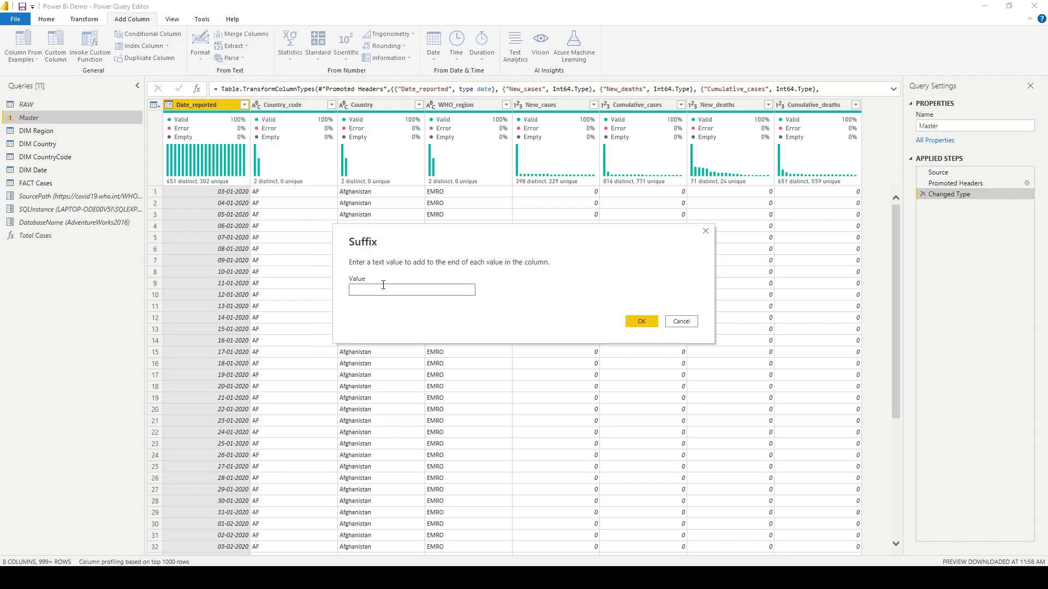
left_click(682, 322)
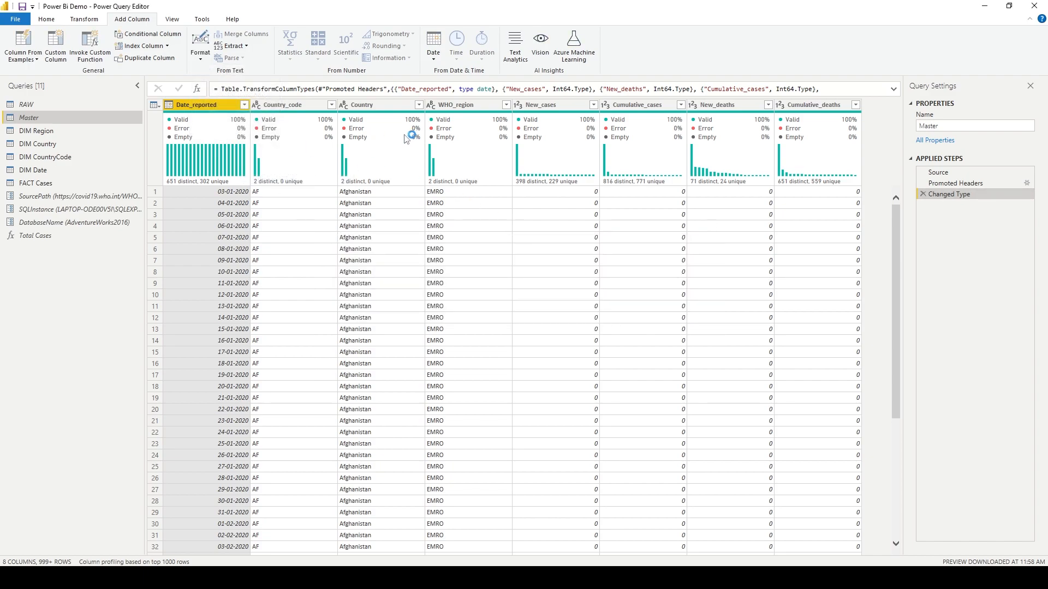
Add a column suffixing each Country value with -RY and delete its Inserted Suffix step.
left_click(393, 106)
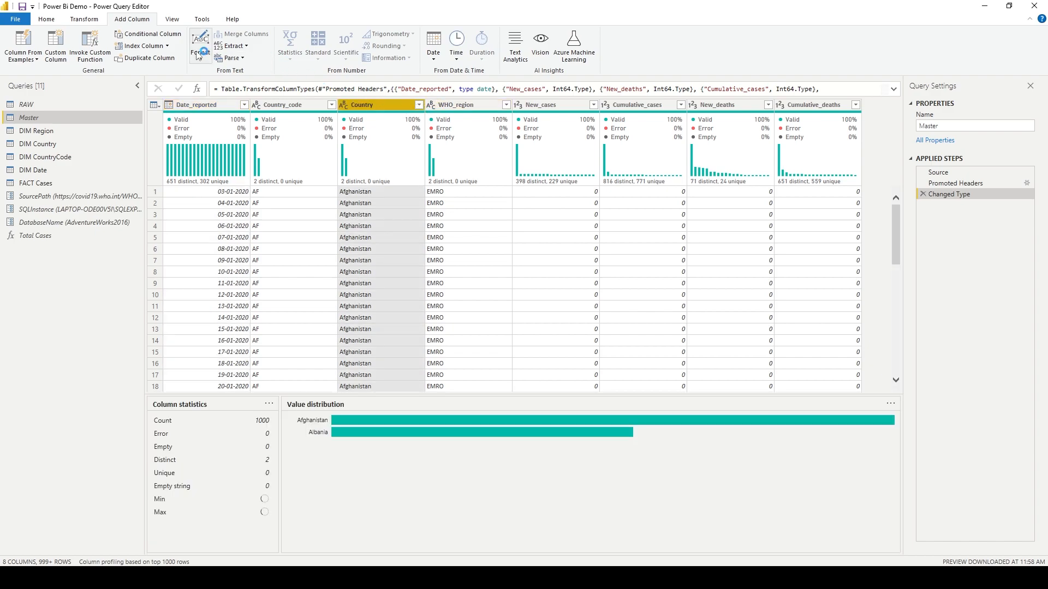
left_click(199, 54)
left_click(223, 144)
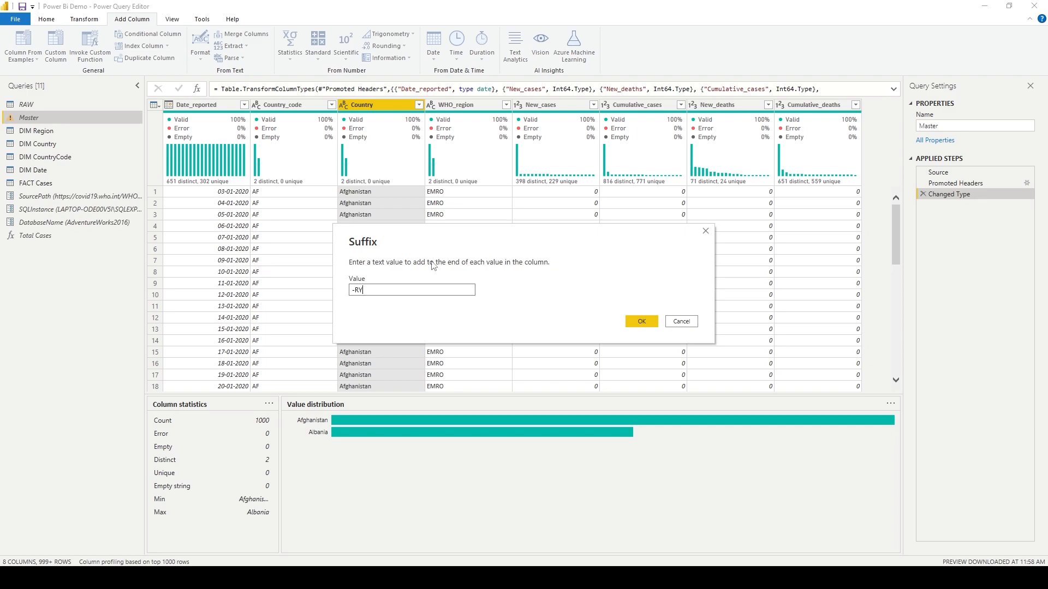
left_click(640, 322)
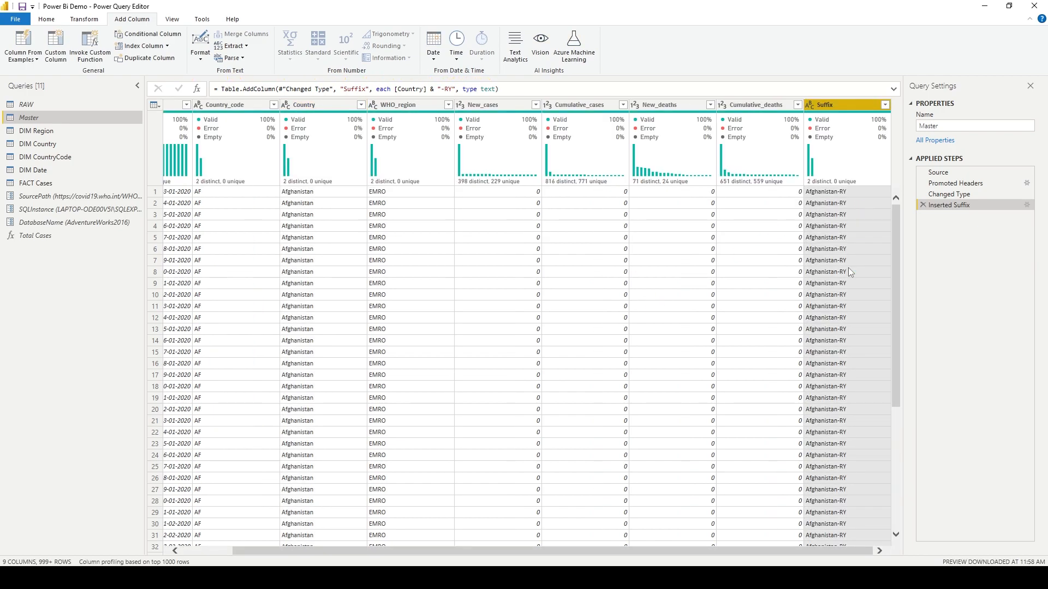
left_click(923, 206)
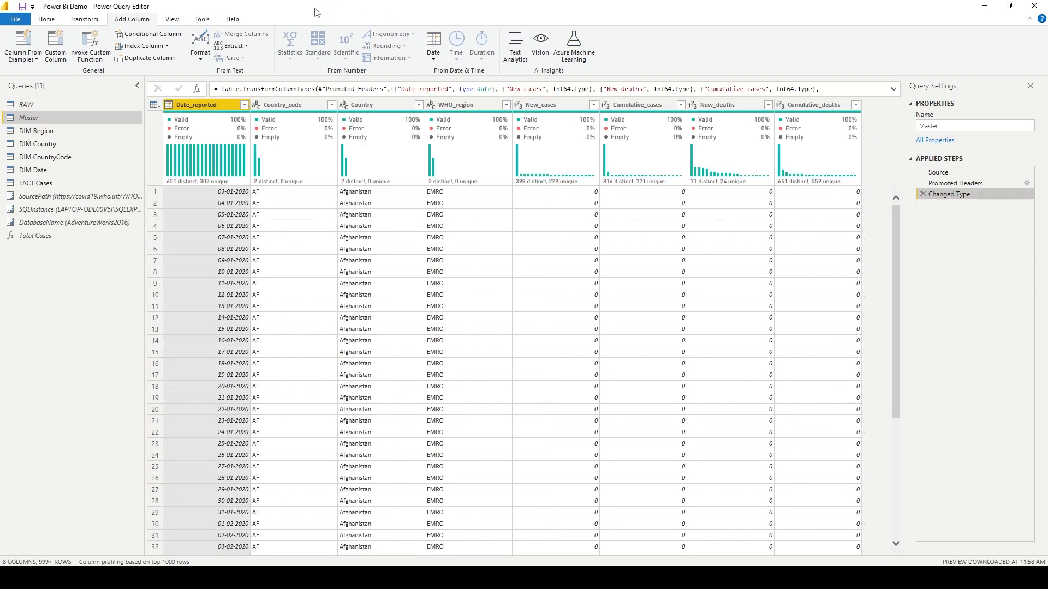
Add a column containing the text length of each Country value.
left_click(383, 107)
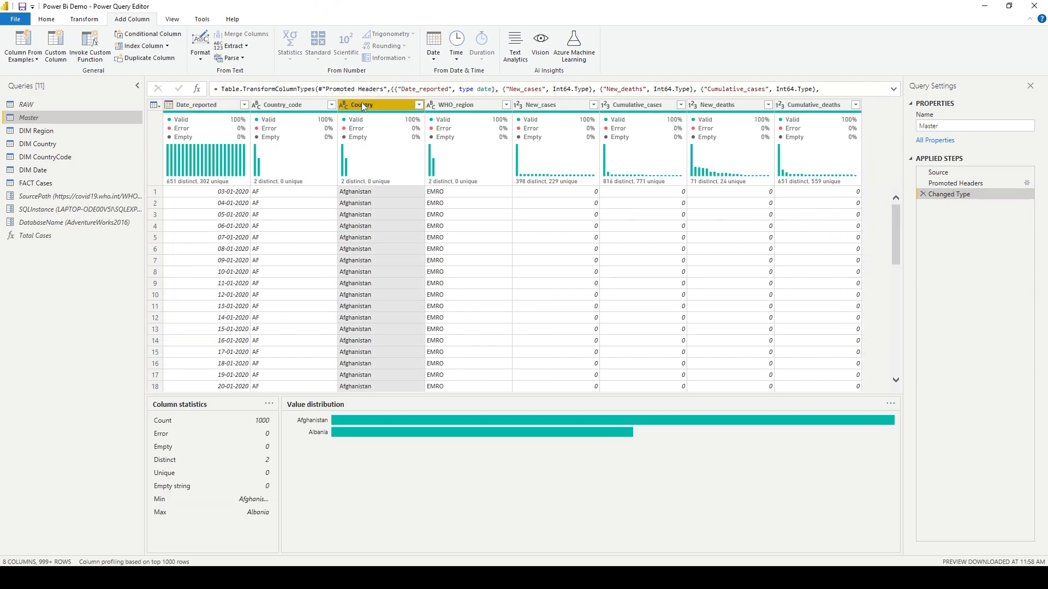
left_click(247, 47)
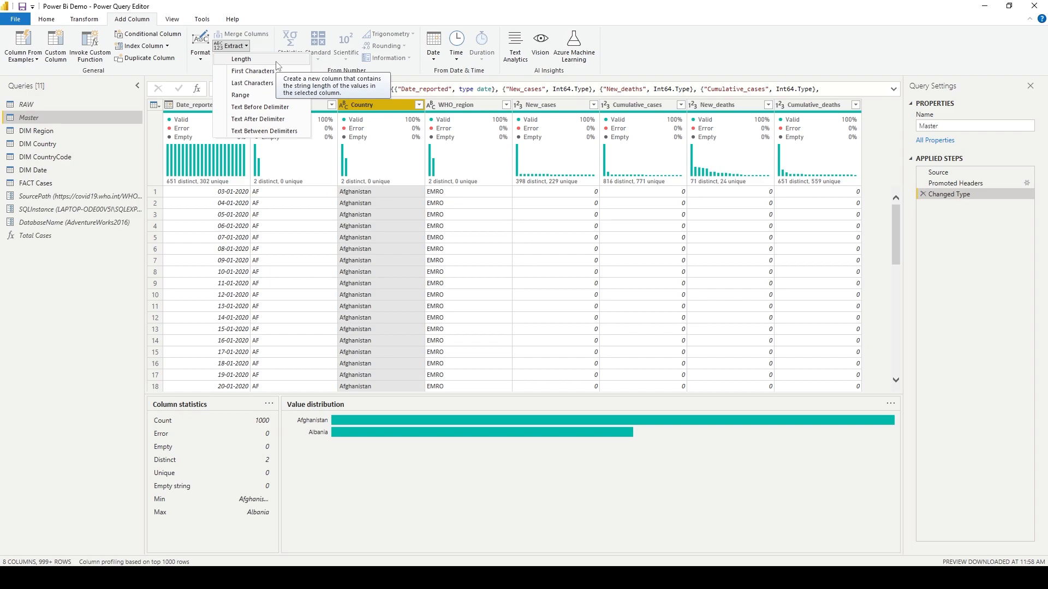
left_click(251, 59)
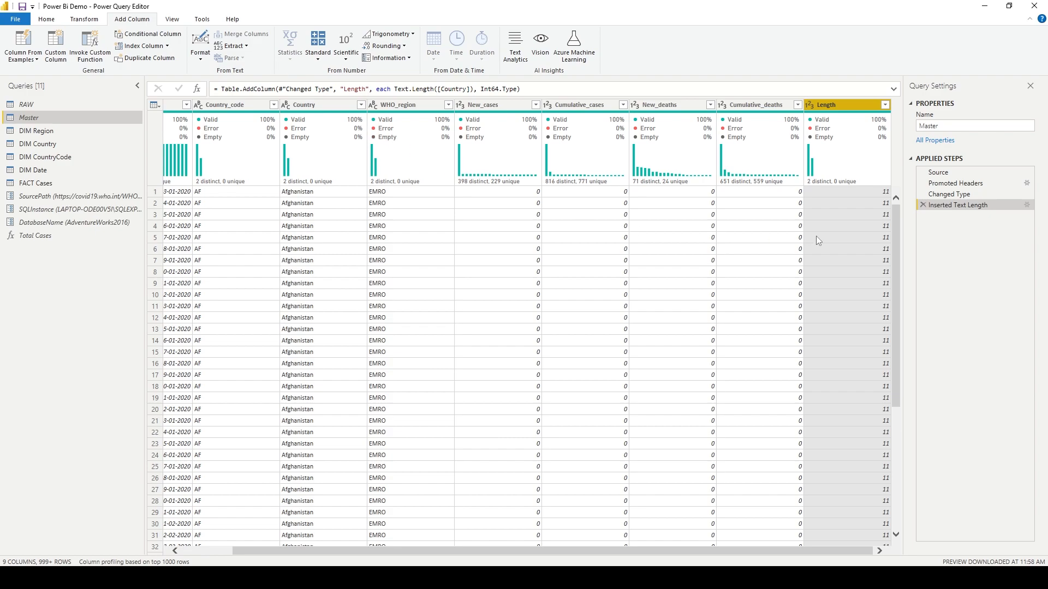
Filter the Country column to keep only Albania.
left_click_drag(830, 550, 636, 557)
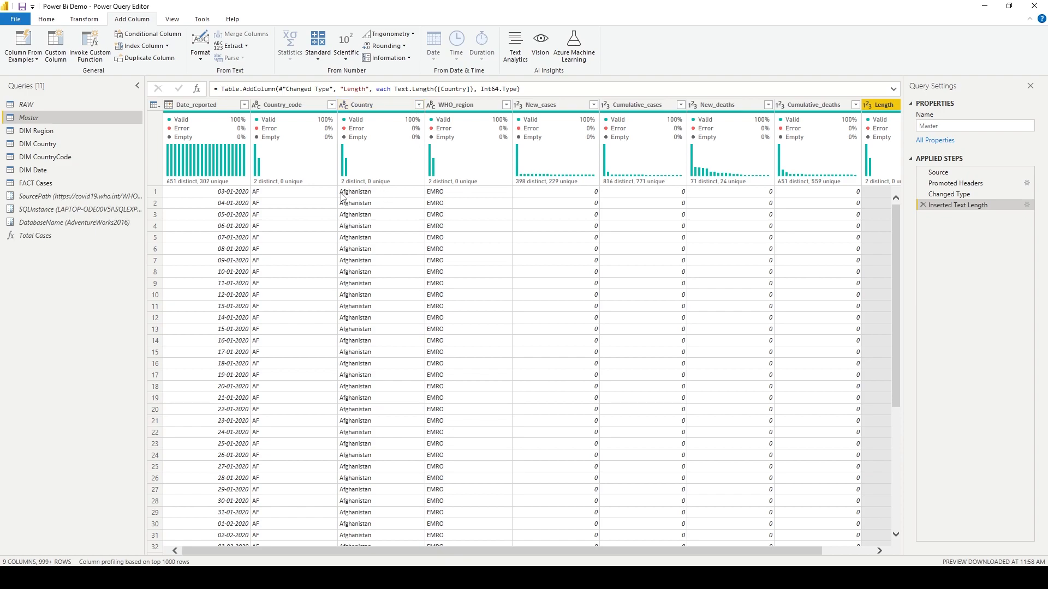
left_click_drag(664, 550, 558, 556)
left_click(382, 104)
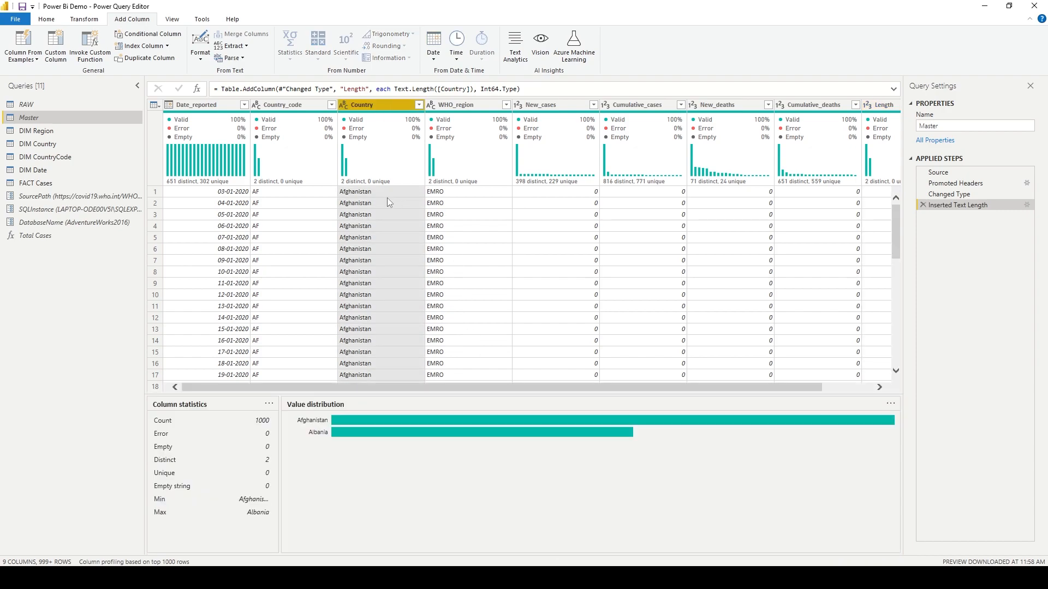
left_click(418, 104)
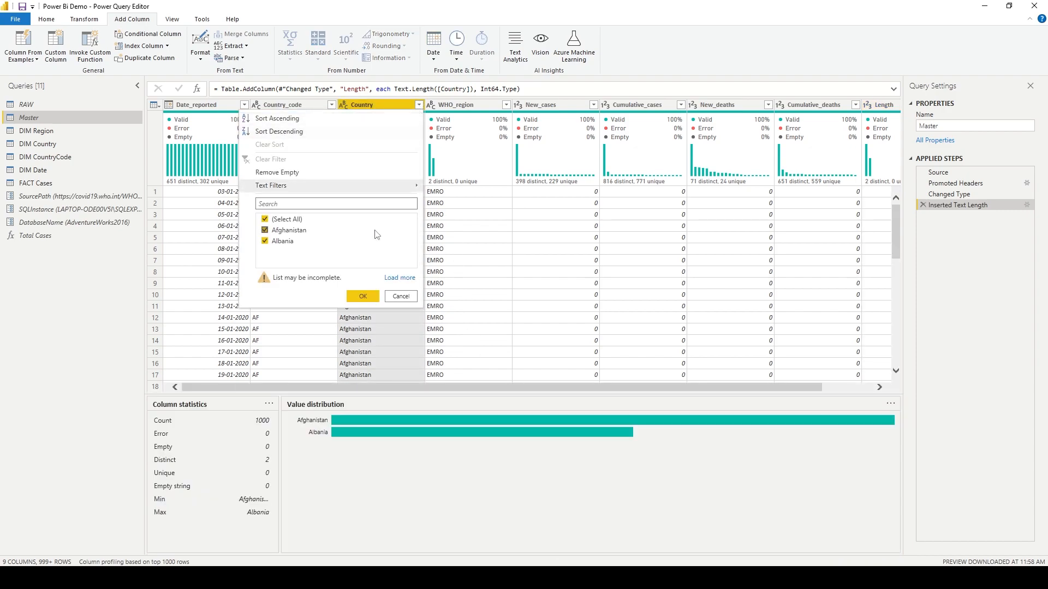
left_click(290, 231)
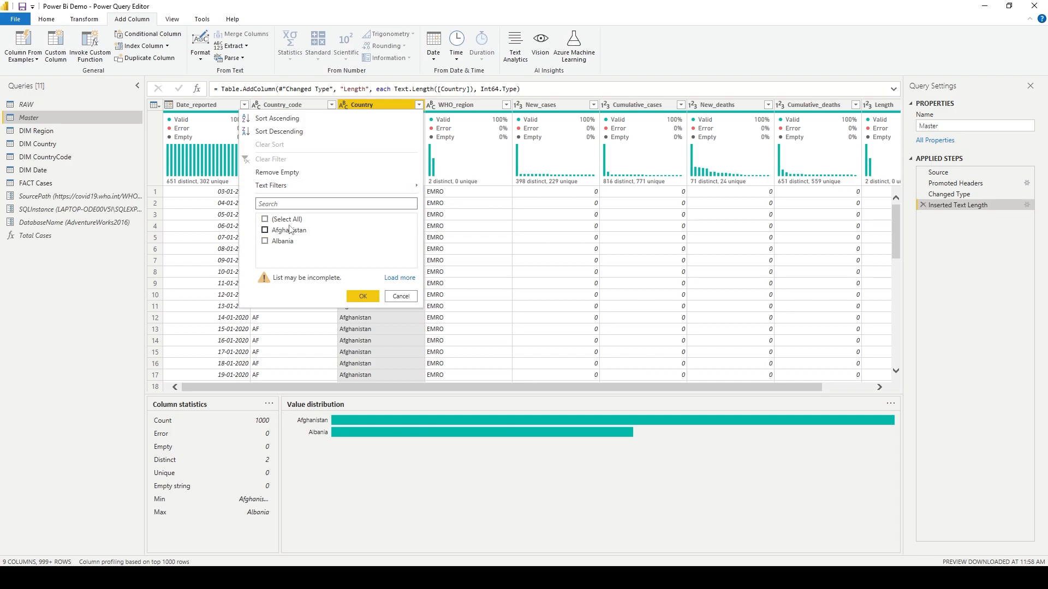
left_click(363, 296)
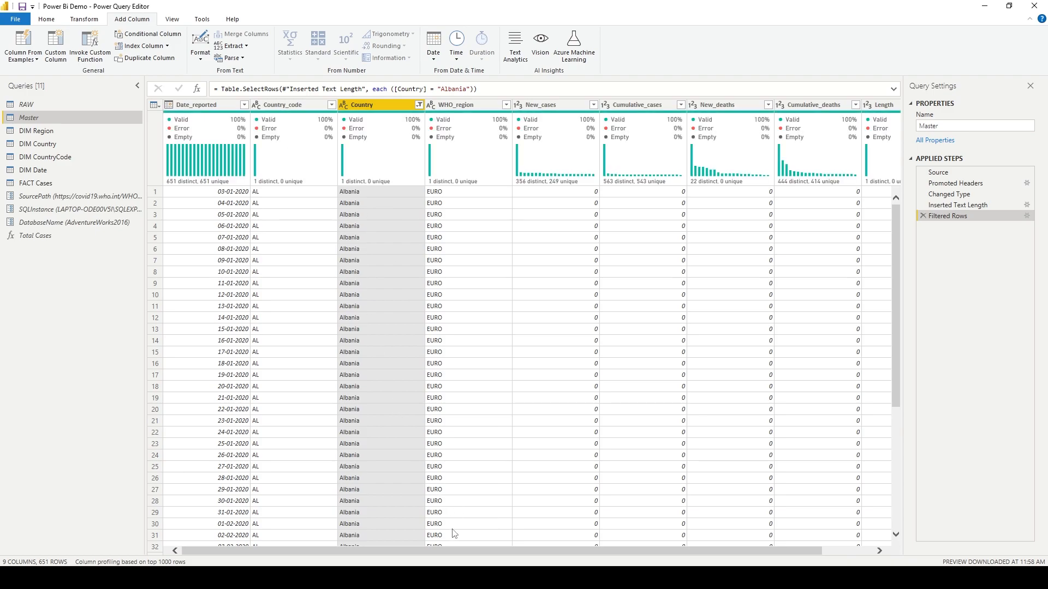
Load the full Country value list and add Aruba to the Country filter.
left_click_drag(452, 551, 541, 561)
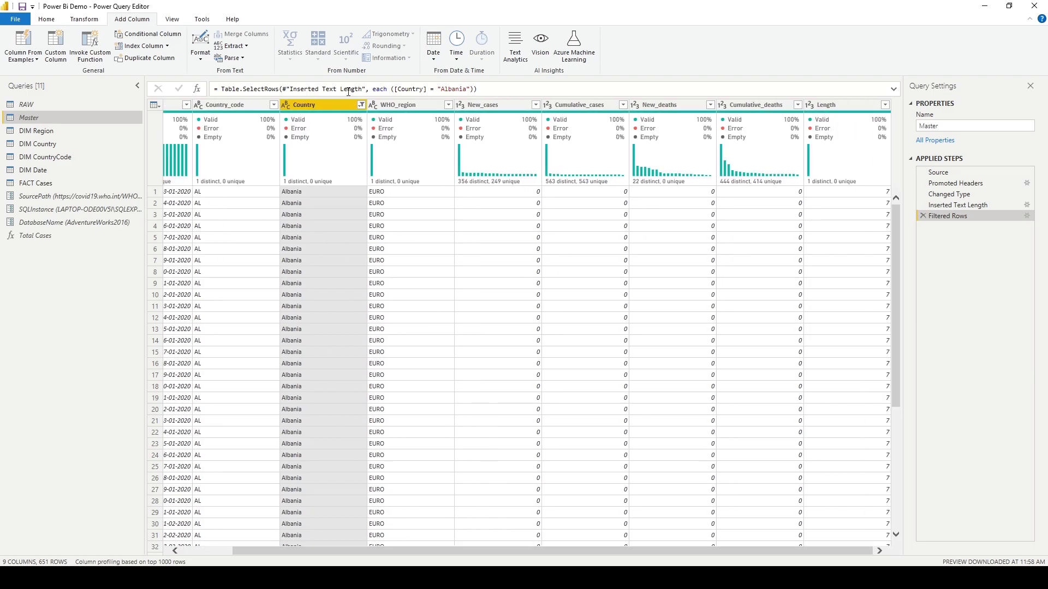
left_click(361, 105)
left_click(341, 264)
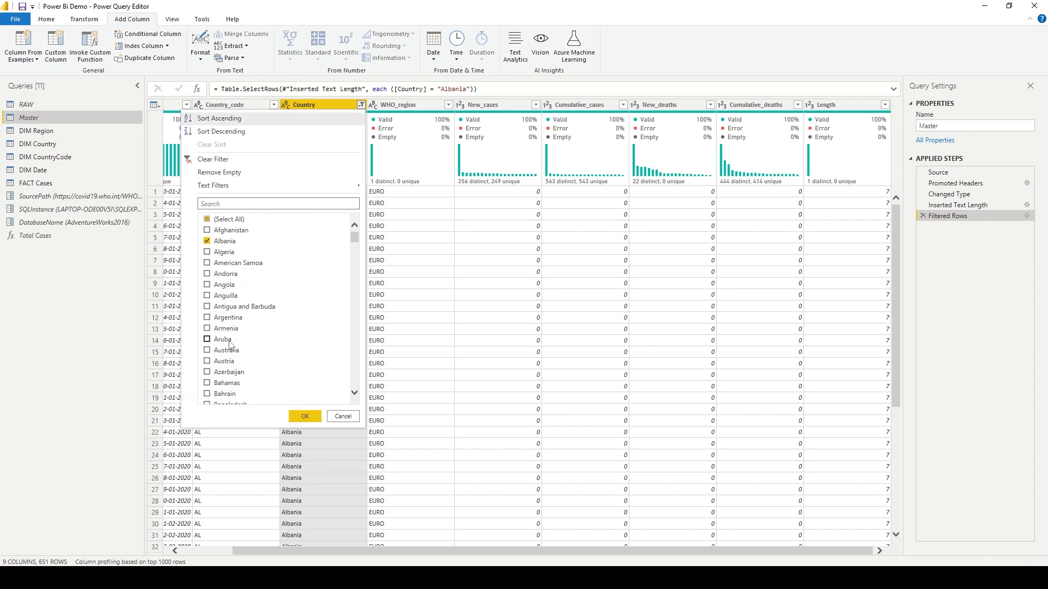
left_click(226, 340)
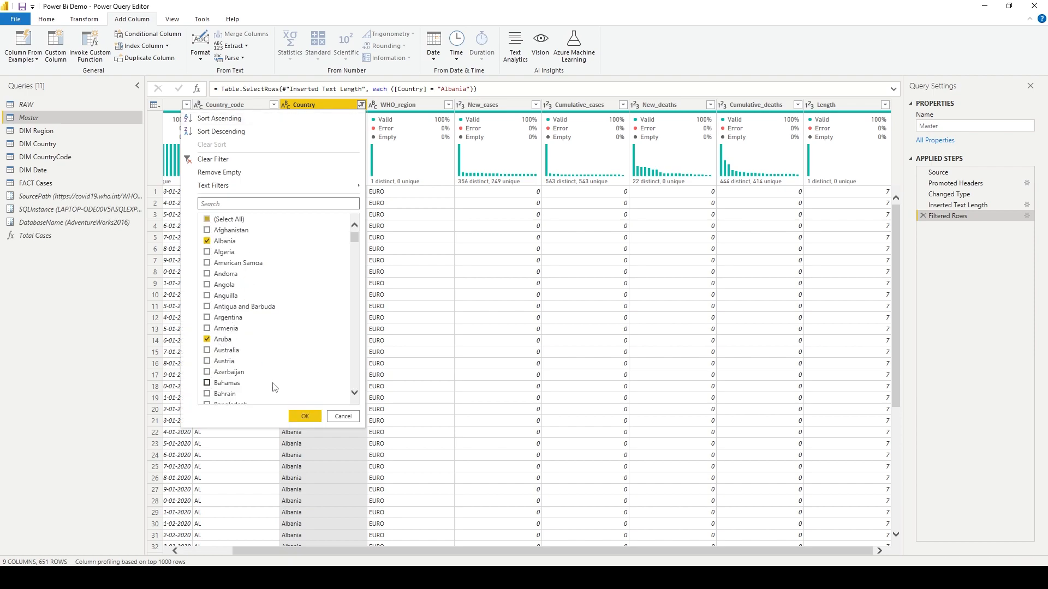
left_click(304, 416)
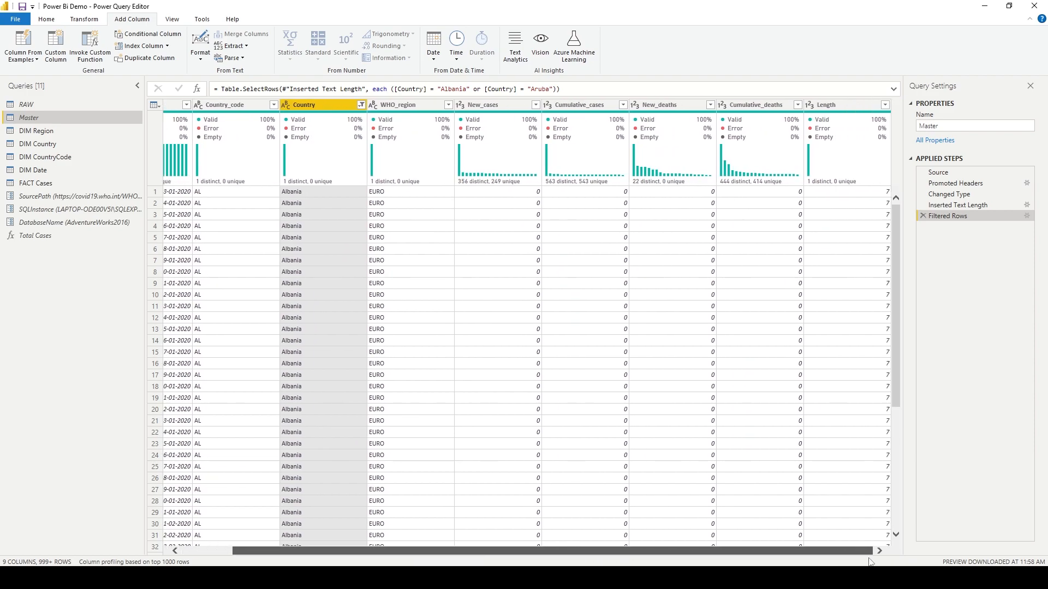
Remove Albania from the Country filter so only Aruba remains.
left_click(362, 105)
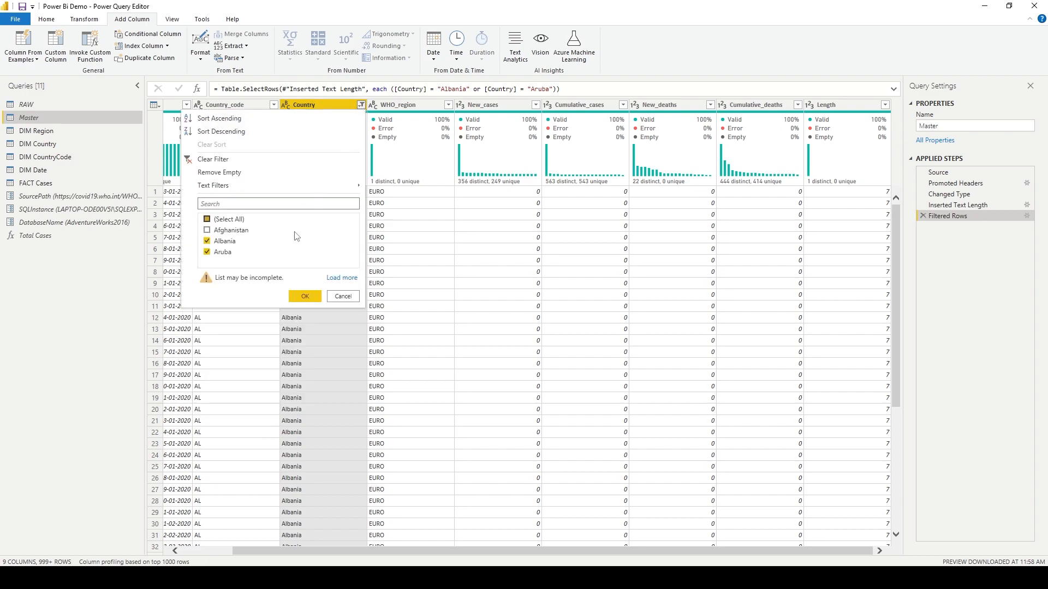
left_click(230, 242)
left_click(314, 299)
Delete the Filtered Rows and Inserted Text Length applied steps.
left_click_drag(743, 554, 693, 552)
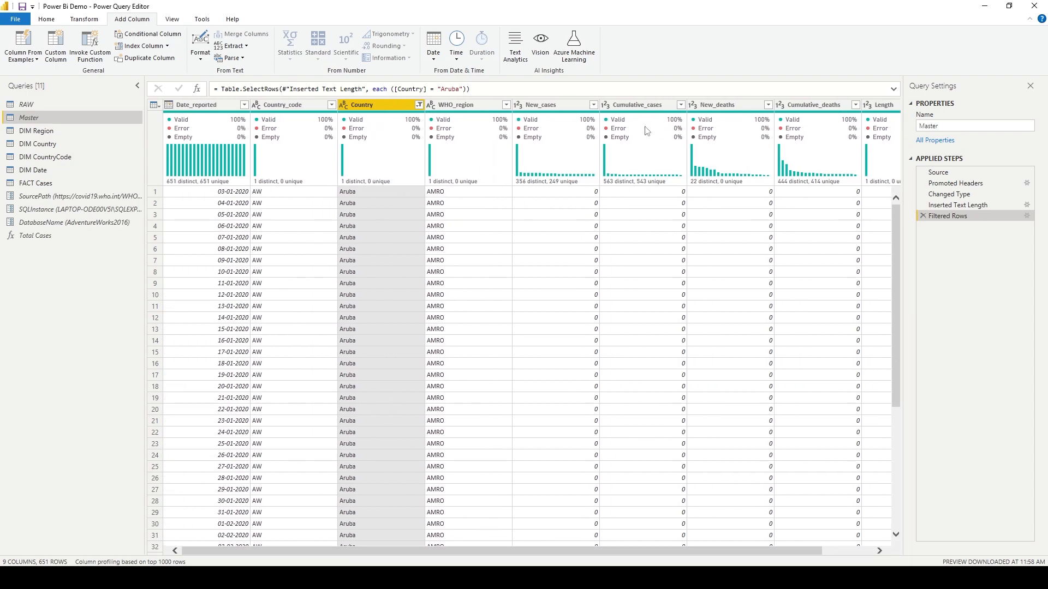
left_click(923, 217)
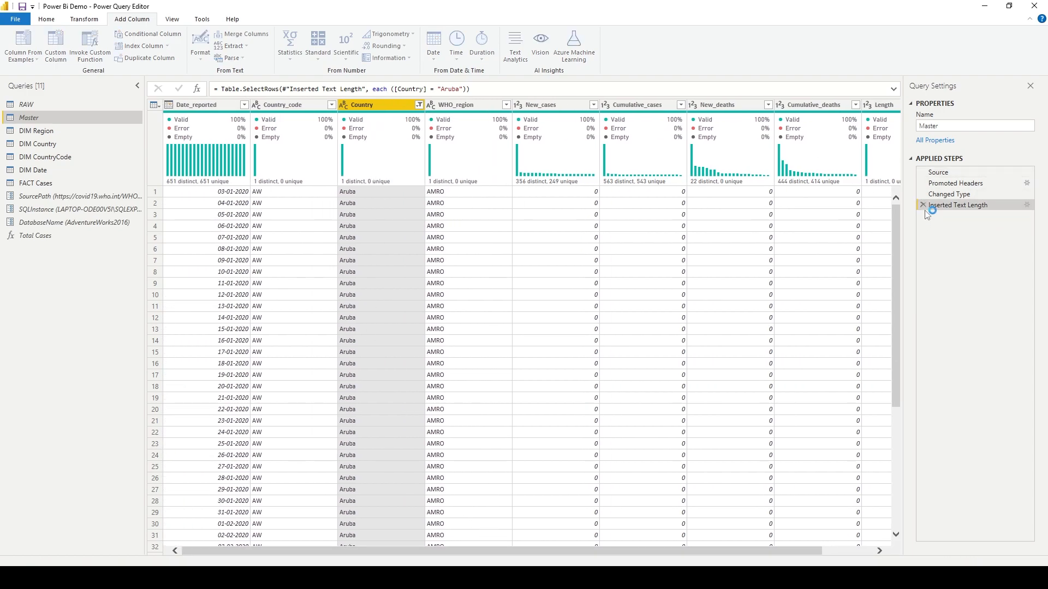
left_click(923, 205)
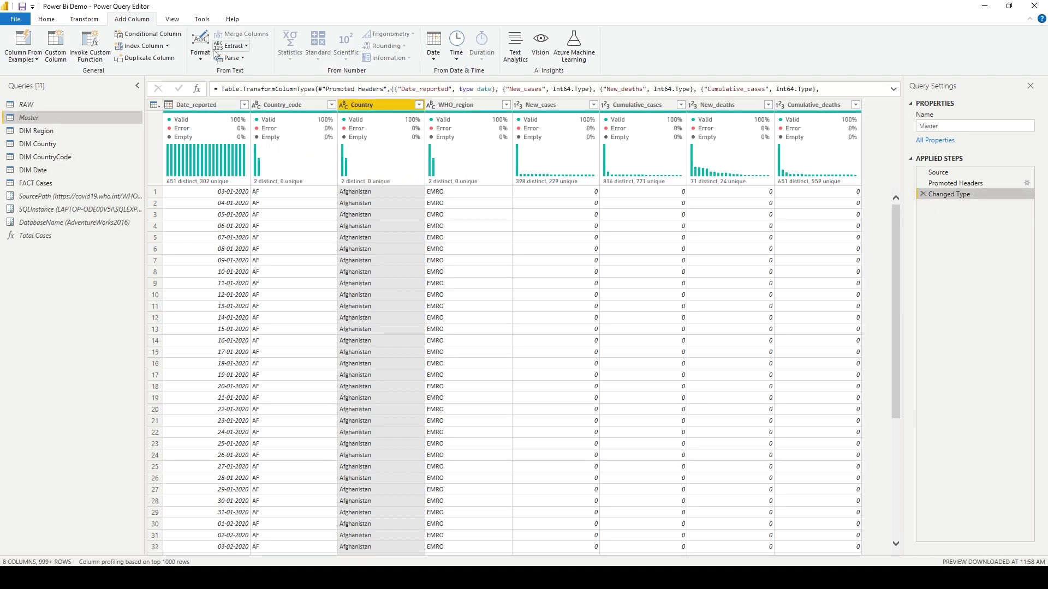
Add a column extracting the first 2 characters of each Country value.
left_click(200, 60)
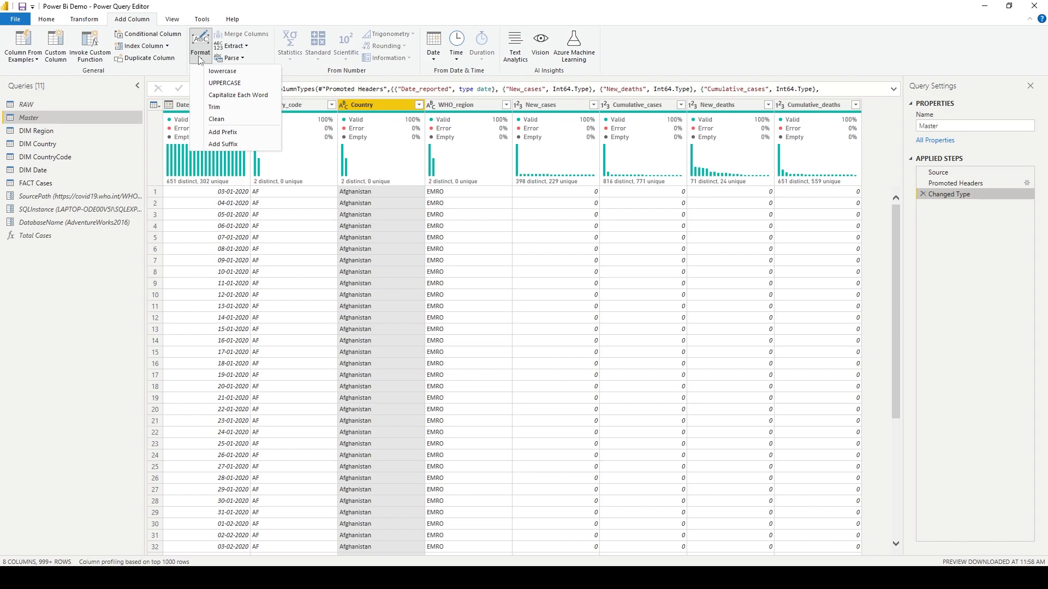
left_click(246, 46)
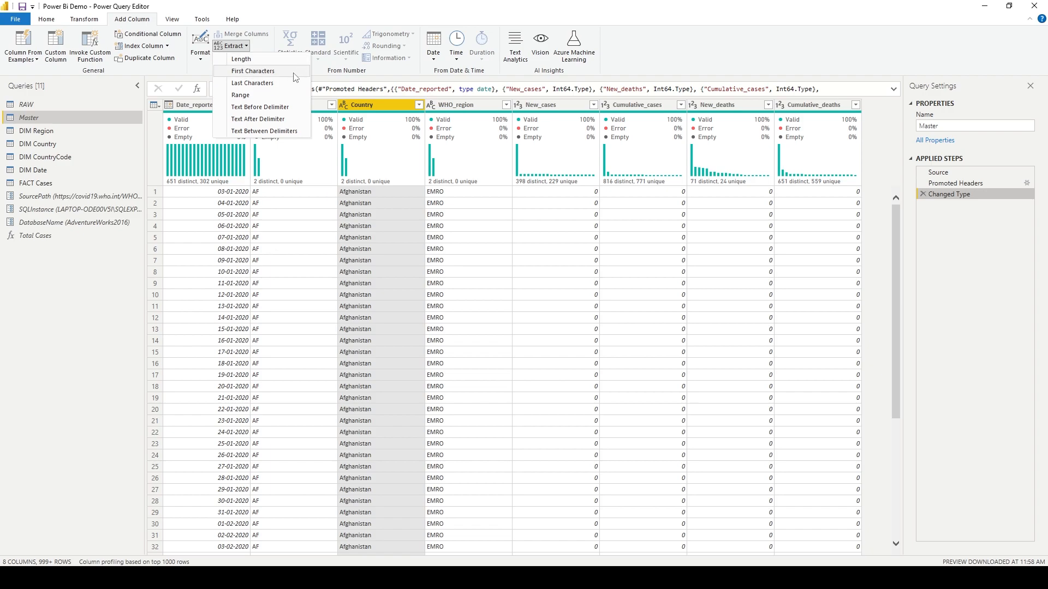
left_click(293, 70)
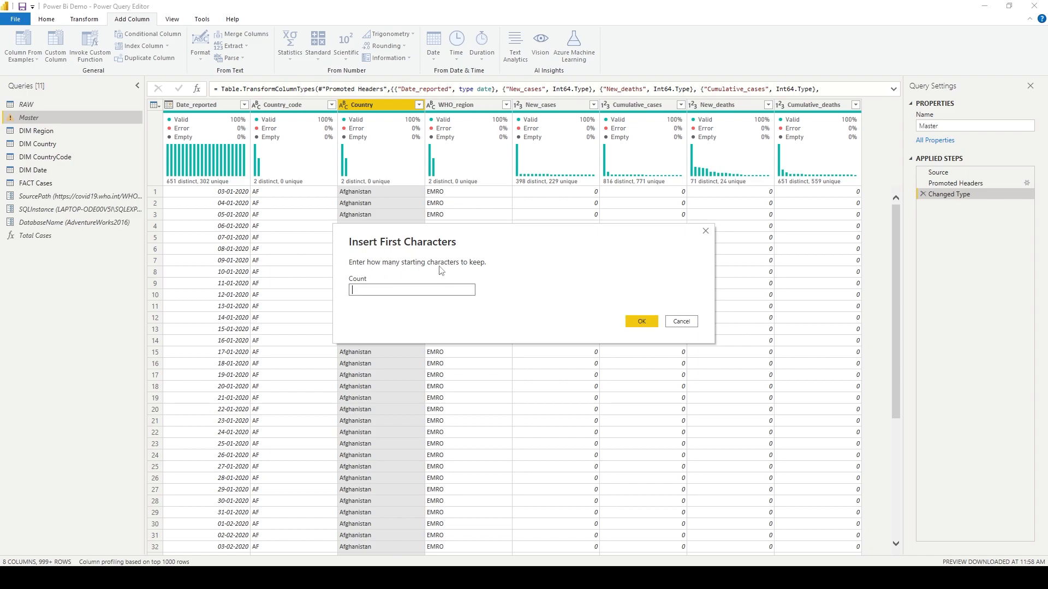
type("3")
double_click(407, 290)
type("2")
left_click(642, 322)
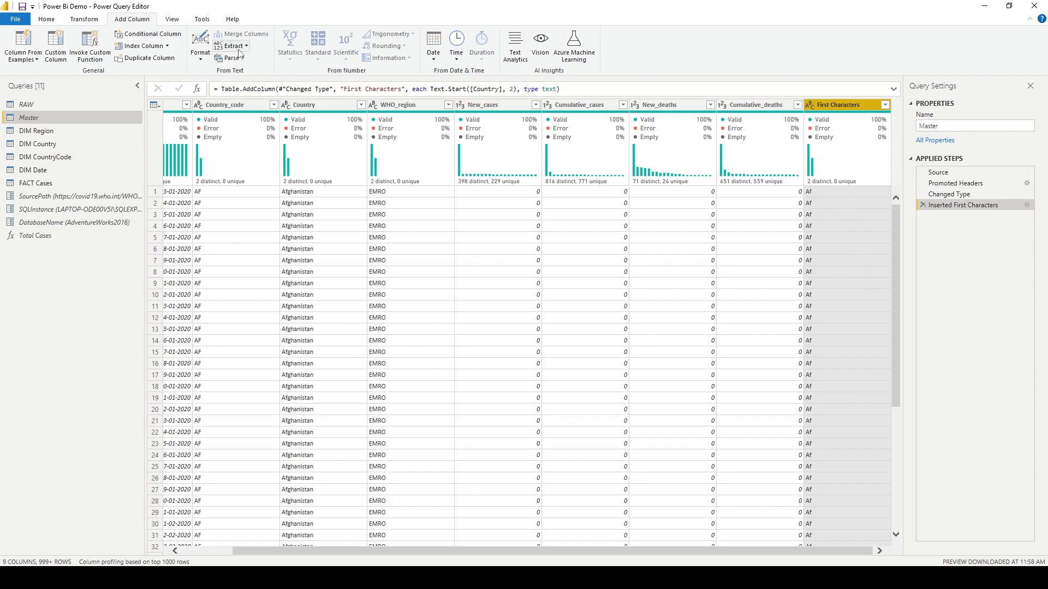
Add an UPPERCASE copy of the First Characters column and open its step settings without changes.
left_click(210, 56)
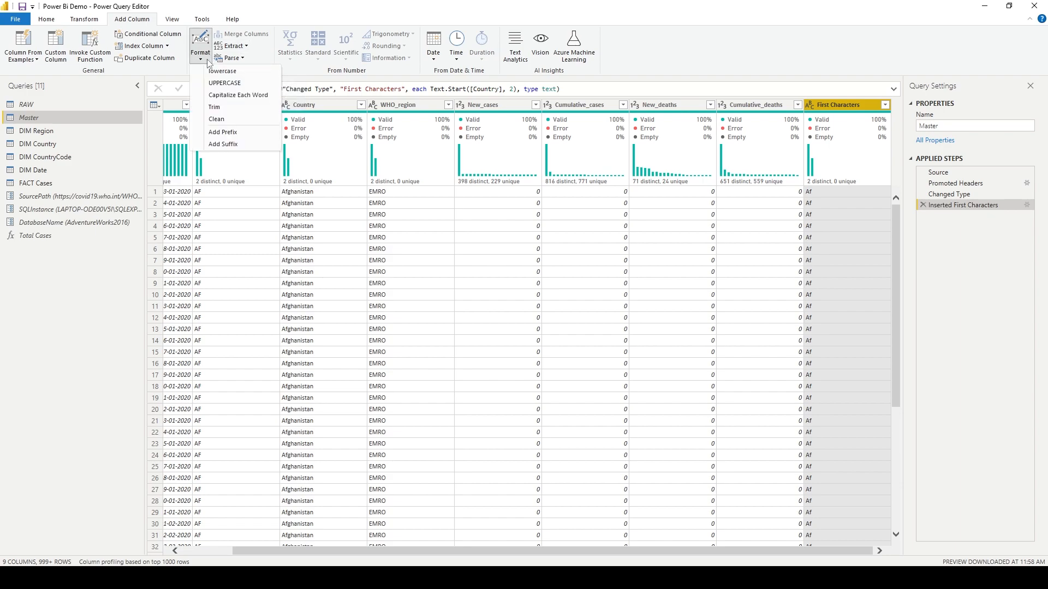
left_click(217, 82)
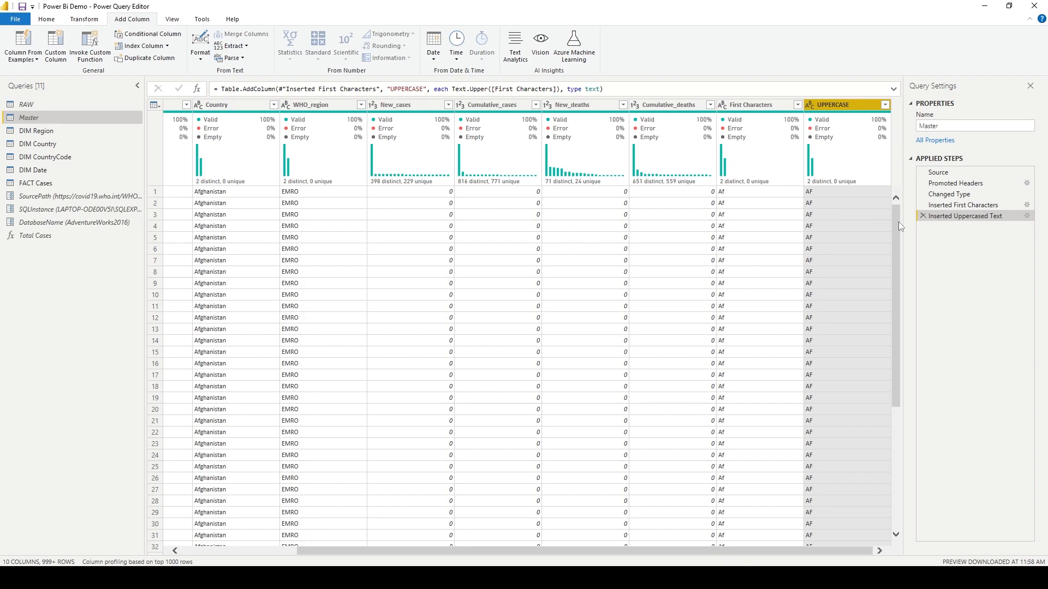
left_click(1027, 217)
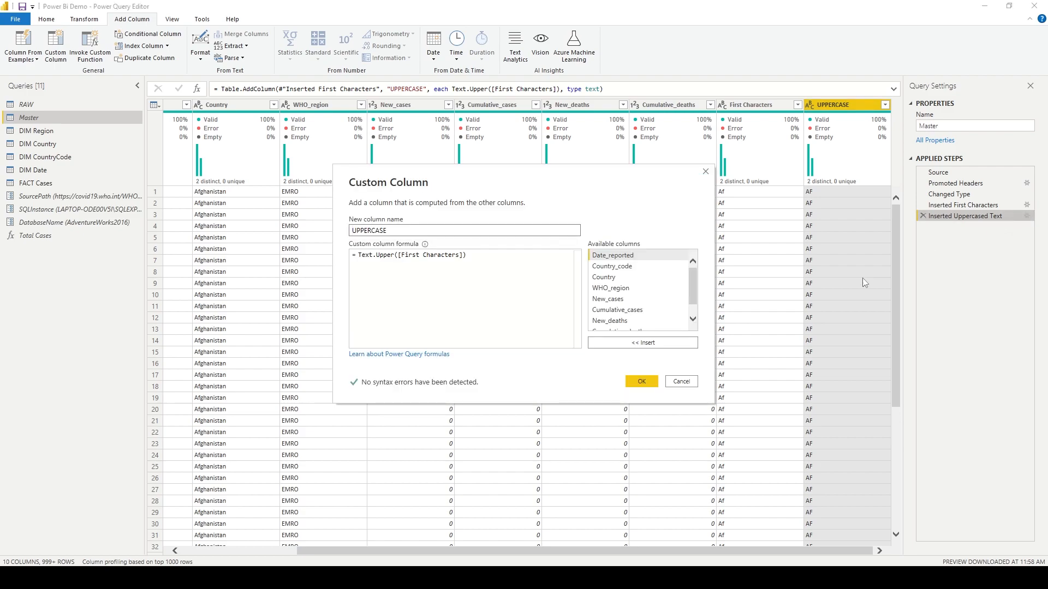
left_click(681, 382)
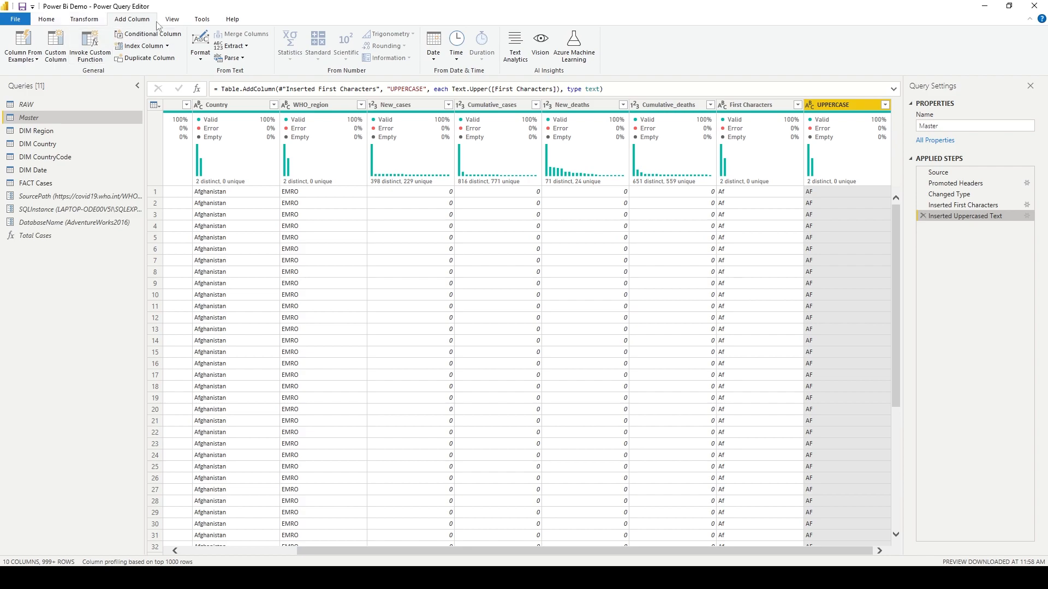
Delete the Inserted Uppercased Text applied step.
scroll(158, 25, "up", 1)
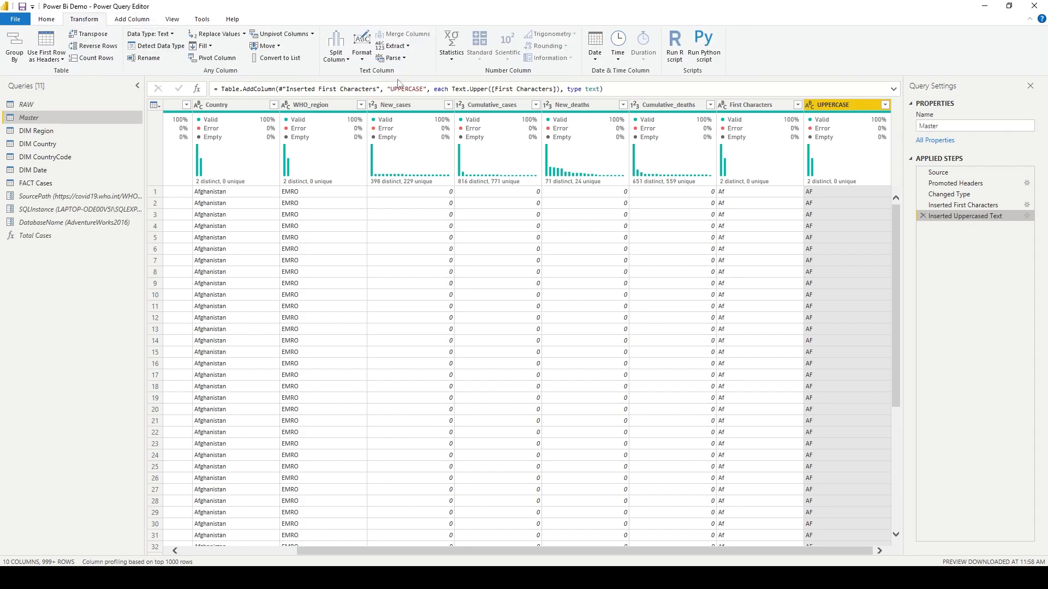
left_click(358, 62)
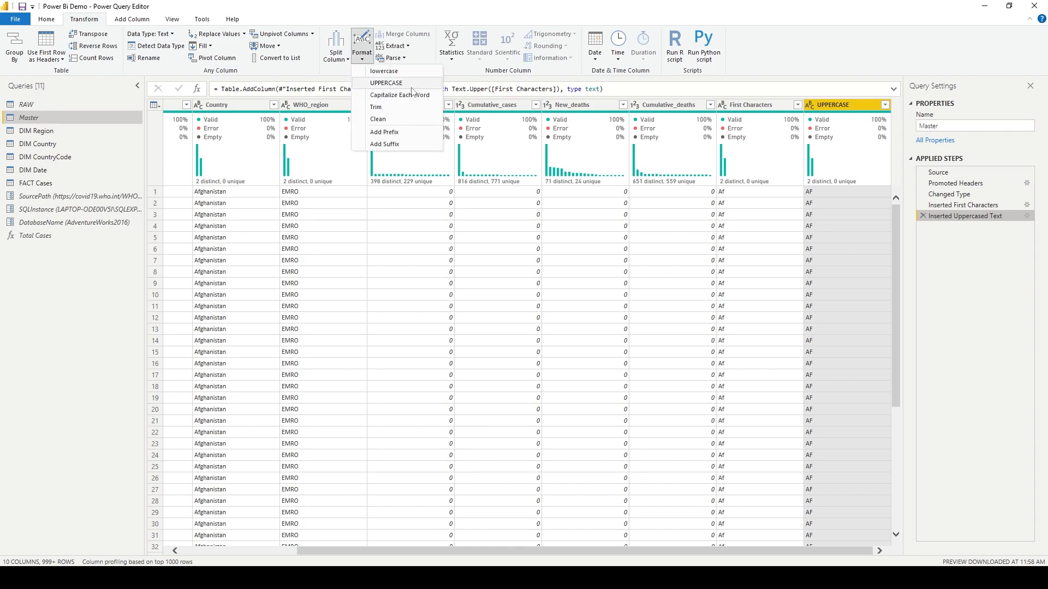
left_click(922, 216)
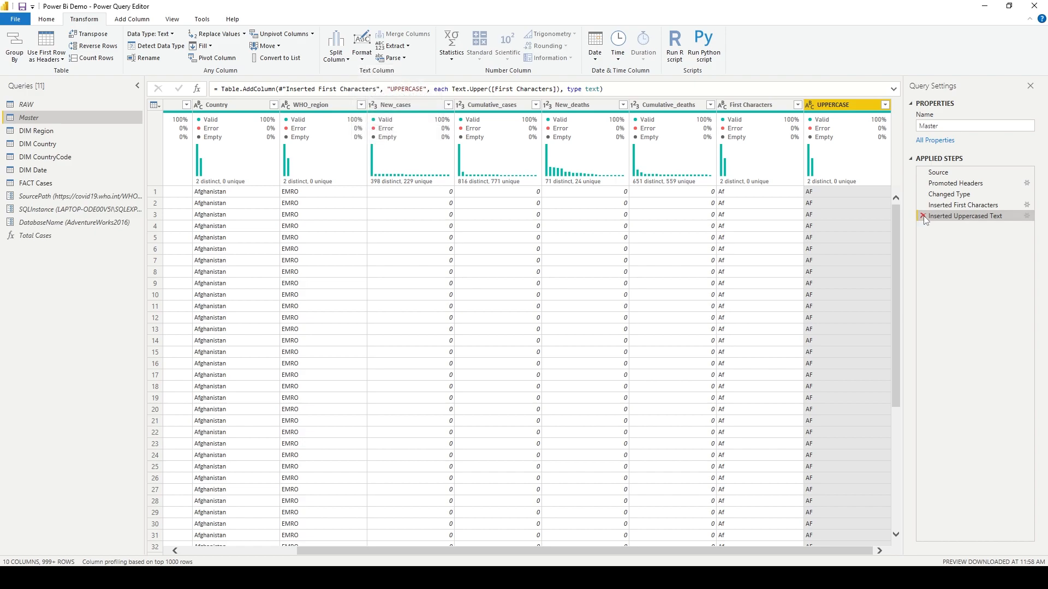
left_click(923, 216)
Convert the First Characters column itself to uppercase.
left_click(855, 108)
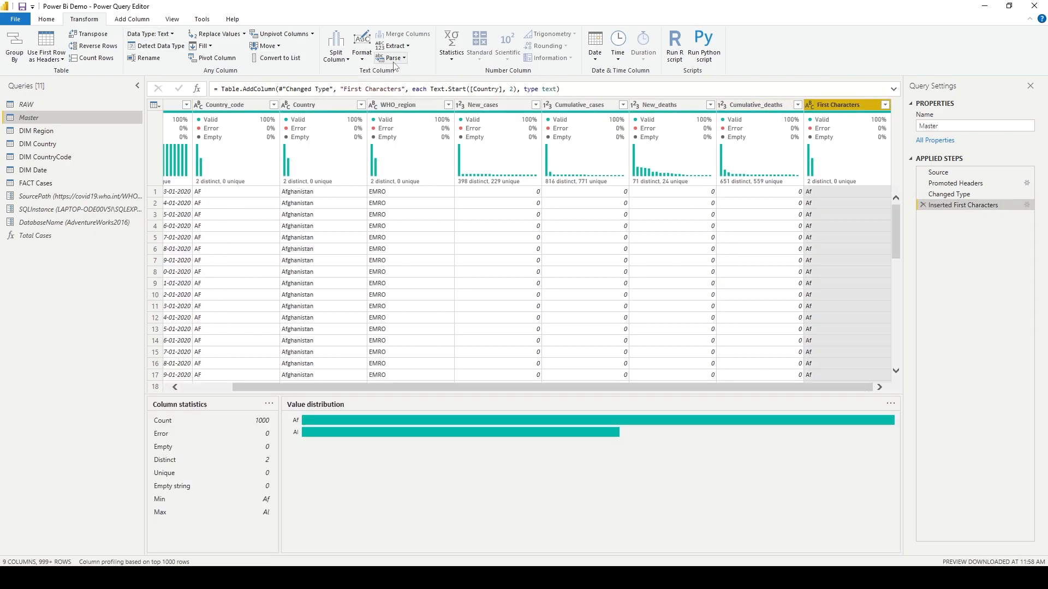
left_click(362, 49)
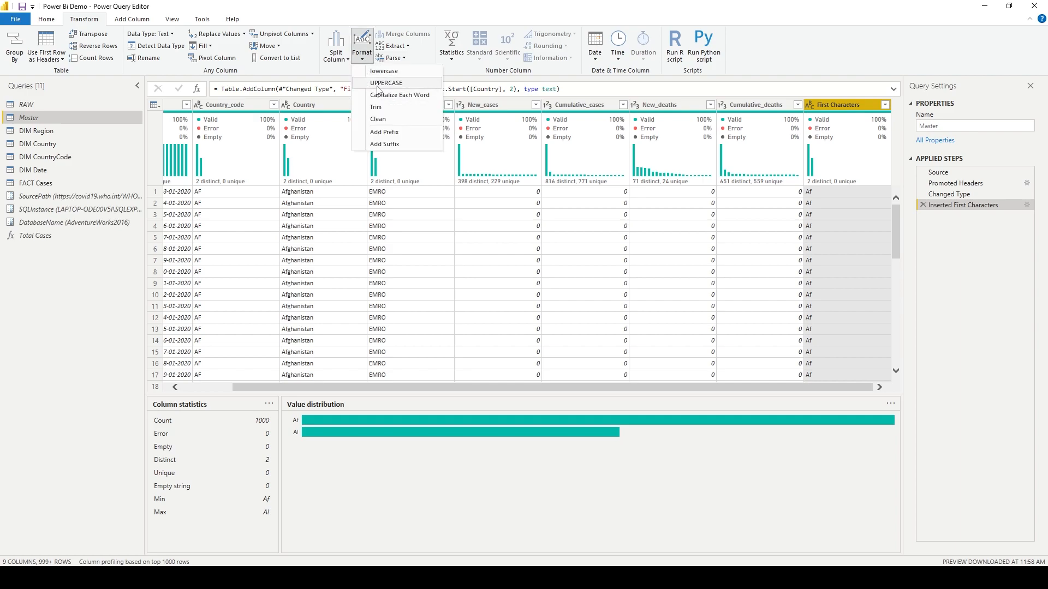
left_click(378, 85)
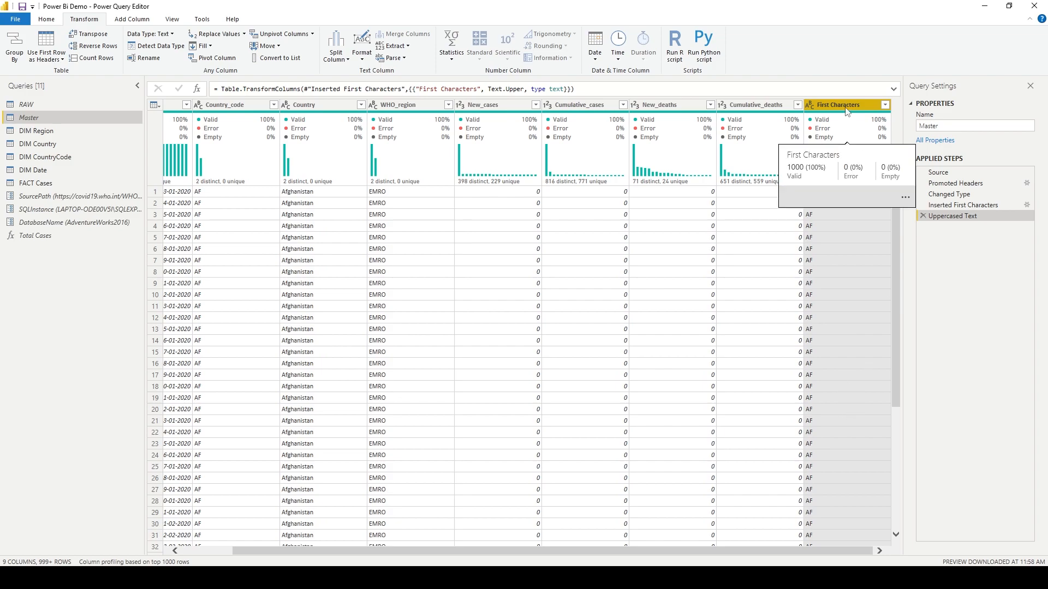
Delete the Uppercased Text and Inserted First Characters applied steps.
left_click(923, 215)
left_click(923, 205)
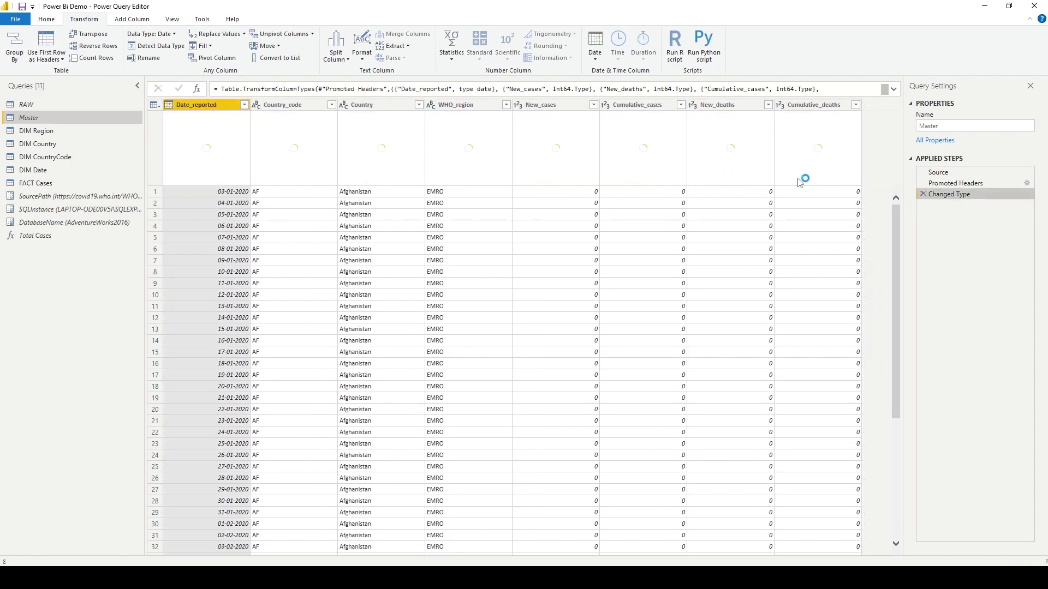
Add a Text Range column from Country starting at index 0 with 2 characters, then delete that applied step.
scroll(268, 49, "down", 1)
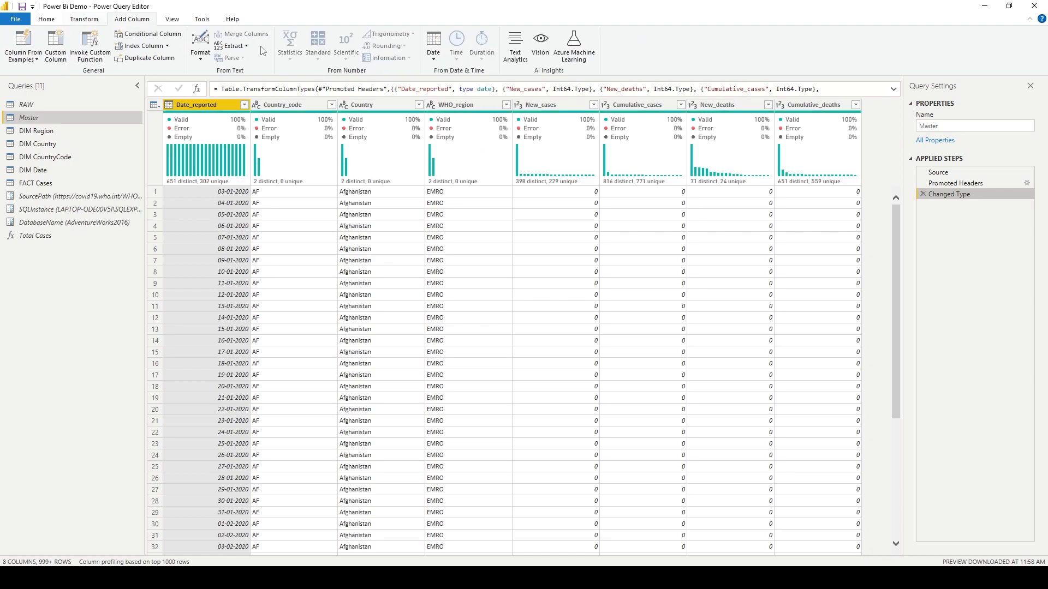
left_click(246, 47)
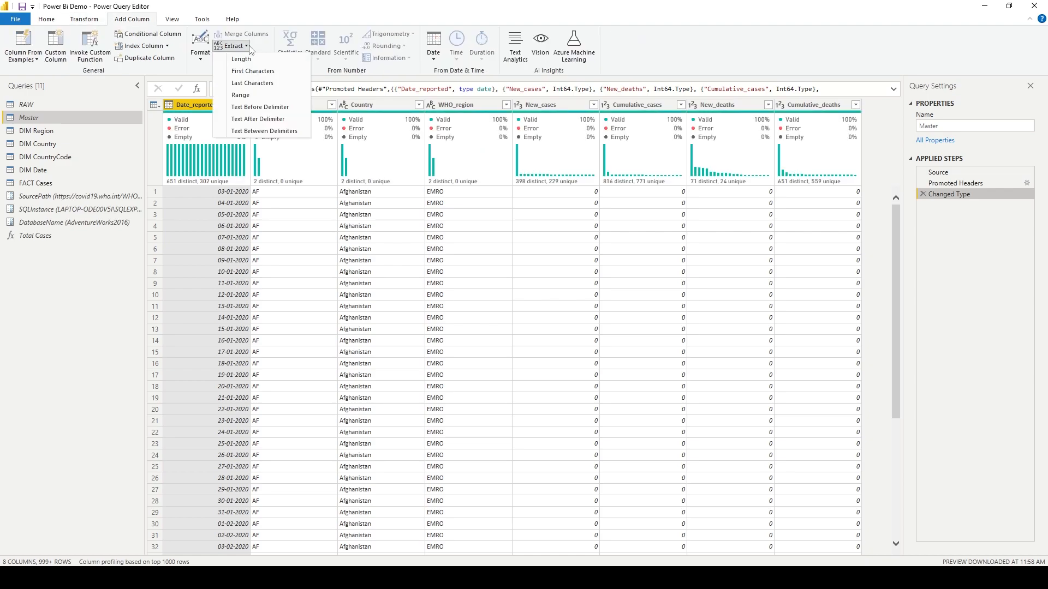
left_click(371, 105)
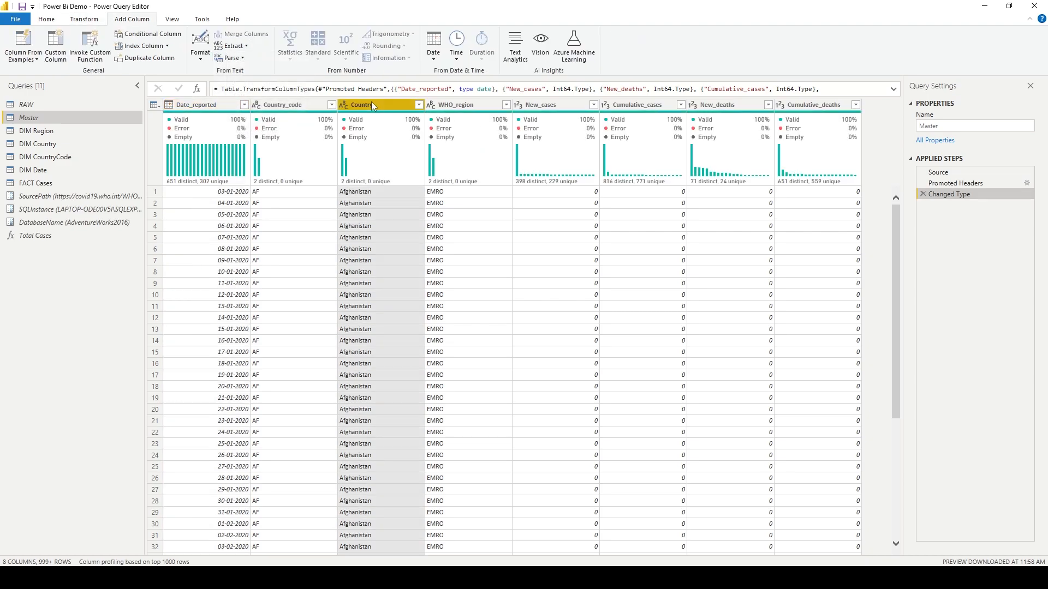
left_click(246, 47)
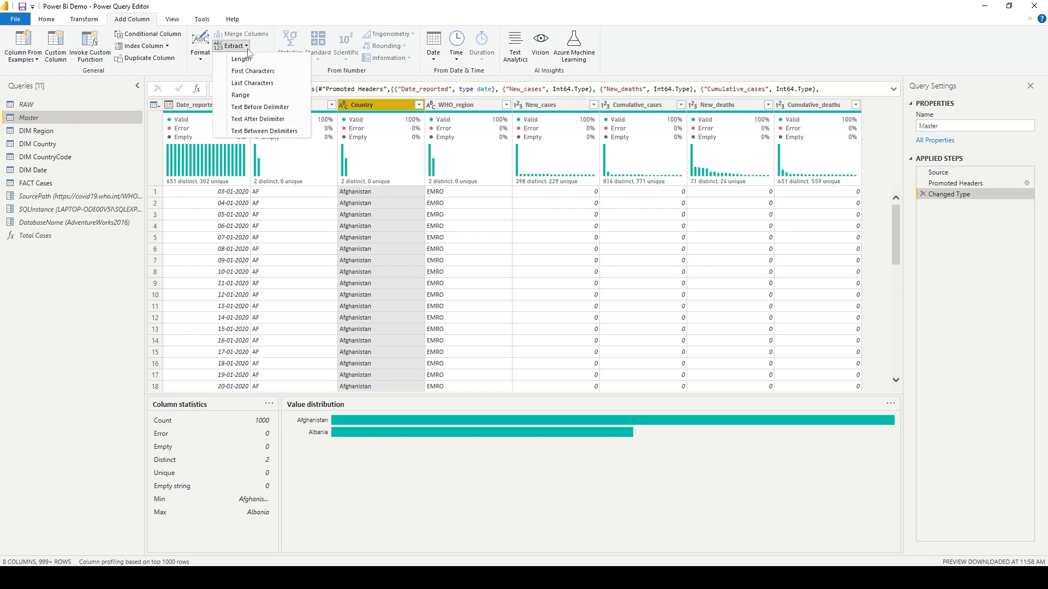
left_click(283, 96)
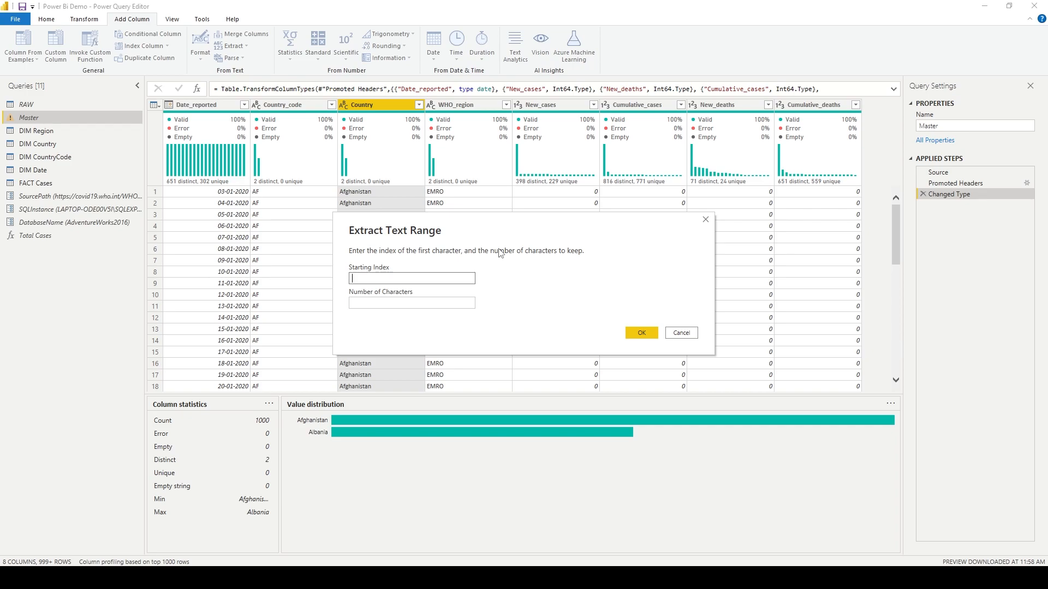
type("0")
key("Tab")
type("2")
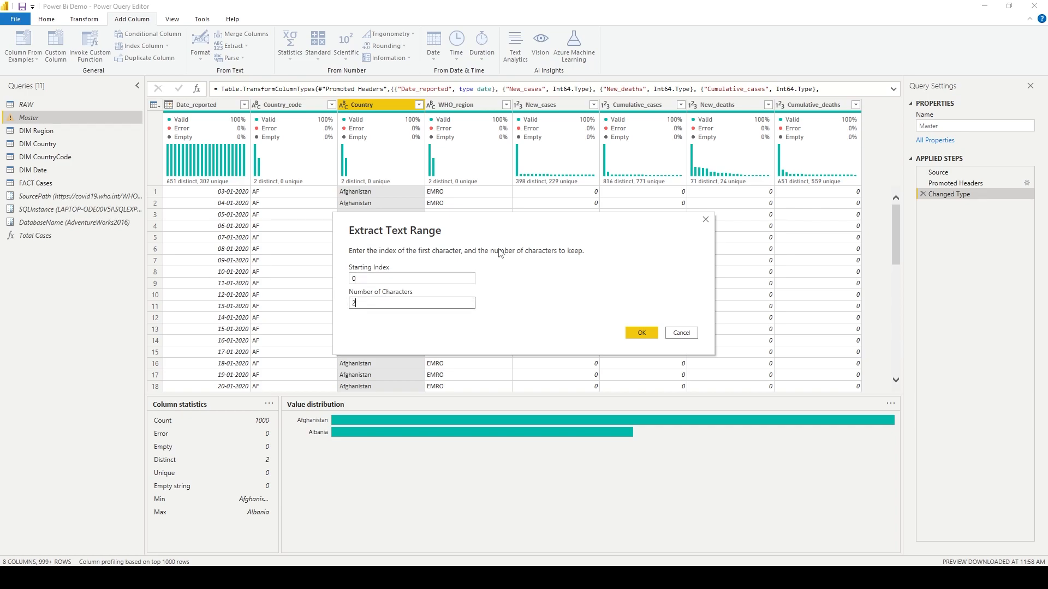
left_click(642, 333)
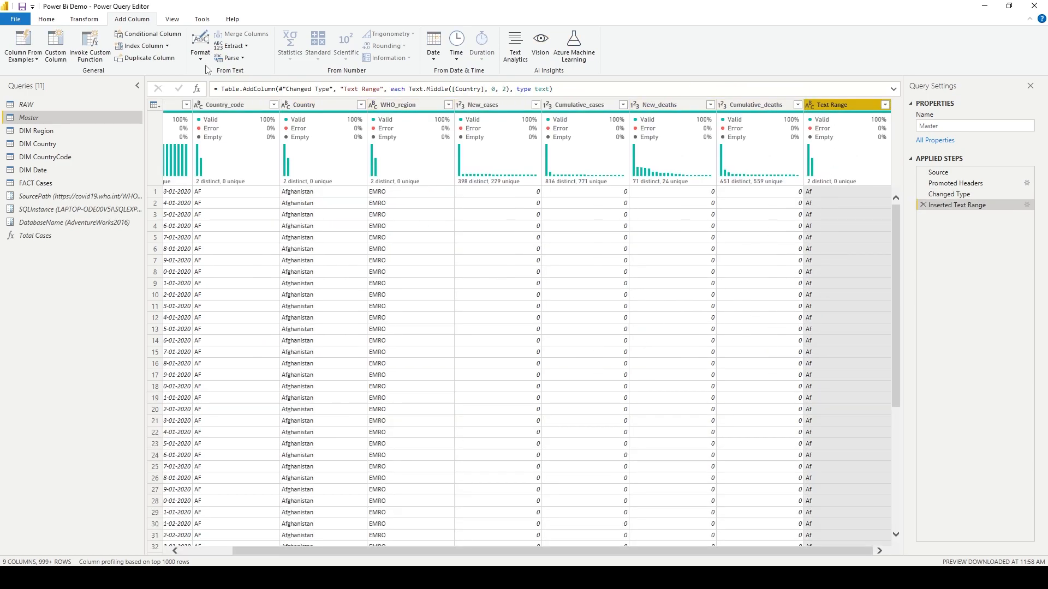
left_click(923, 206)
Add a Text Range column from Country starting at index 1 with 2 characters, then remove the Inserted Text Range step.
left_click(376, 105)
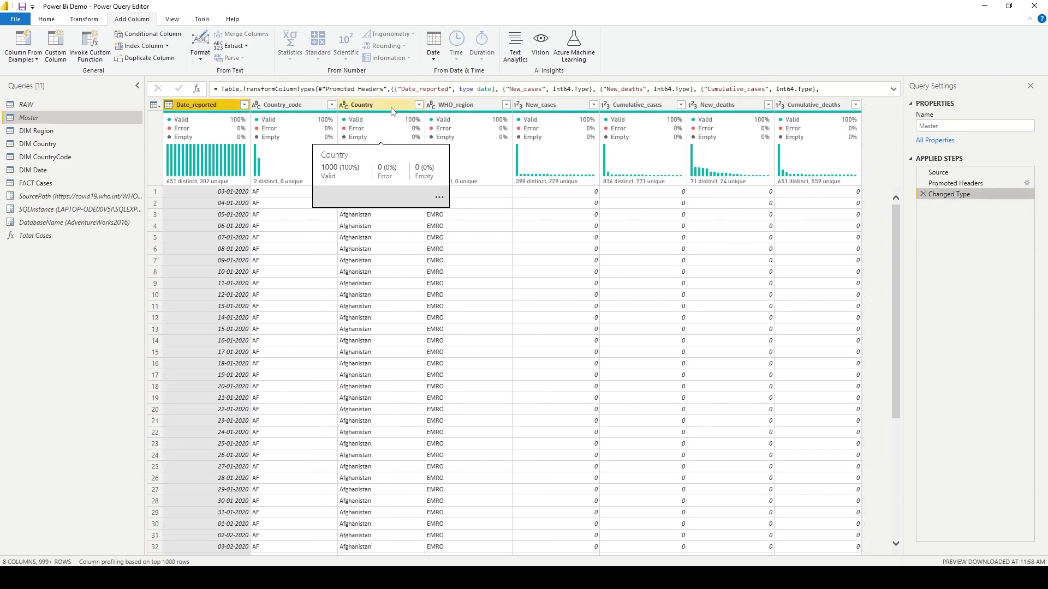
left_click(232, 46)
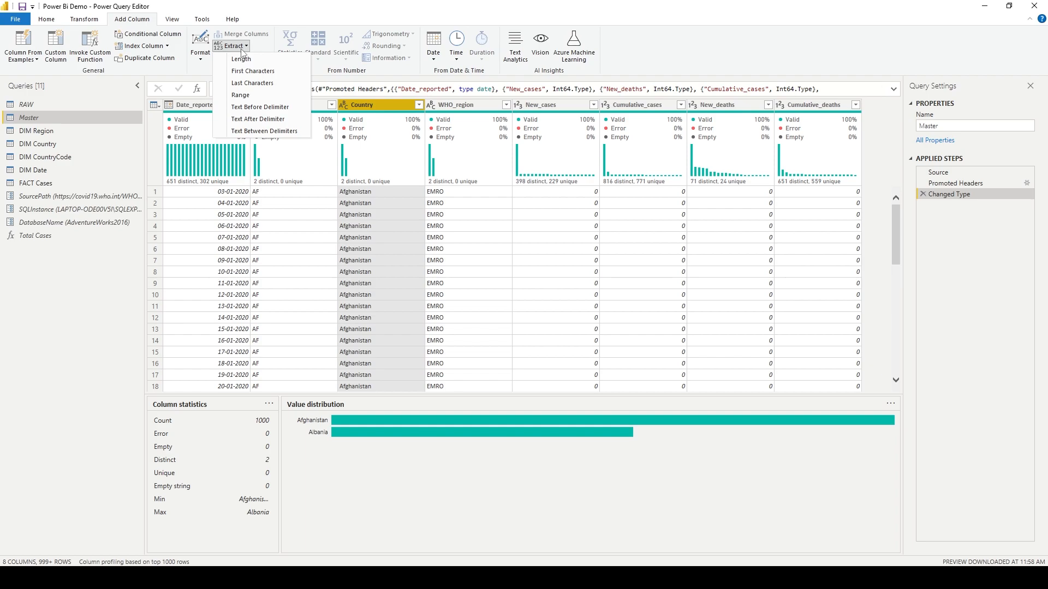
left_click(273, 96)
type("1")
key("Tab")
type("2")
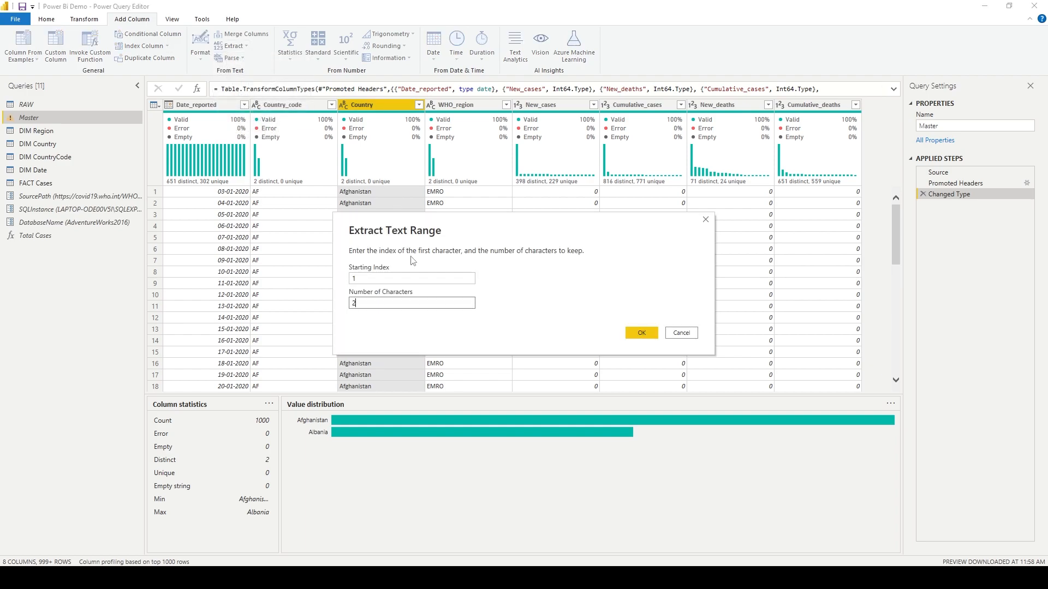
key("Return")
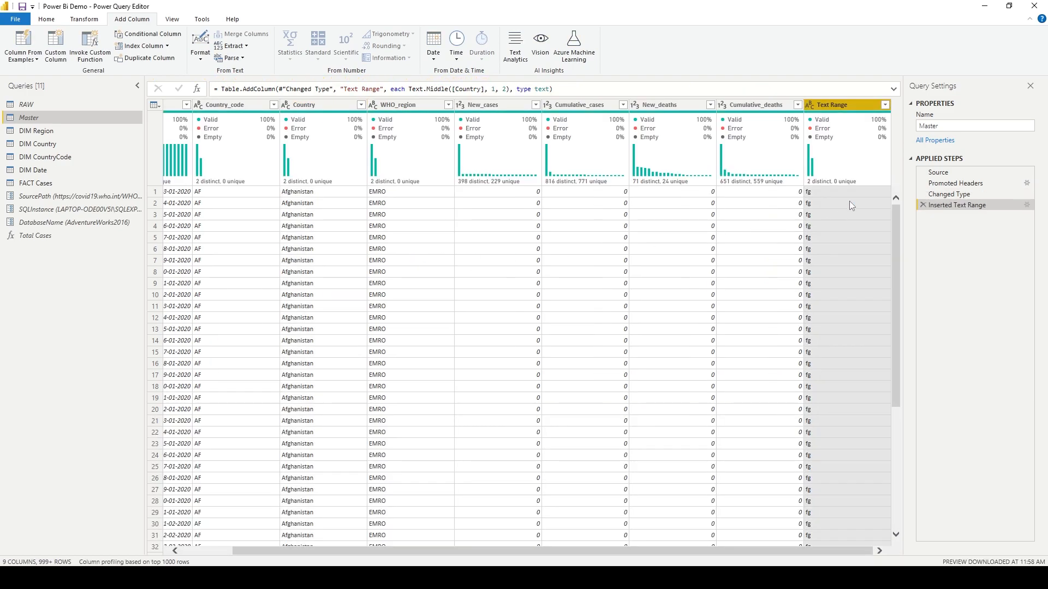
left_click(923, 205)
Recreate the Country text range column starting at index 0 with 2 characters, then delete its applied step.
left_click(357, 105)
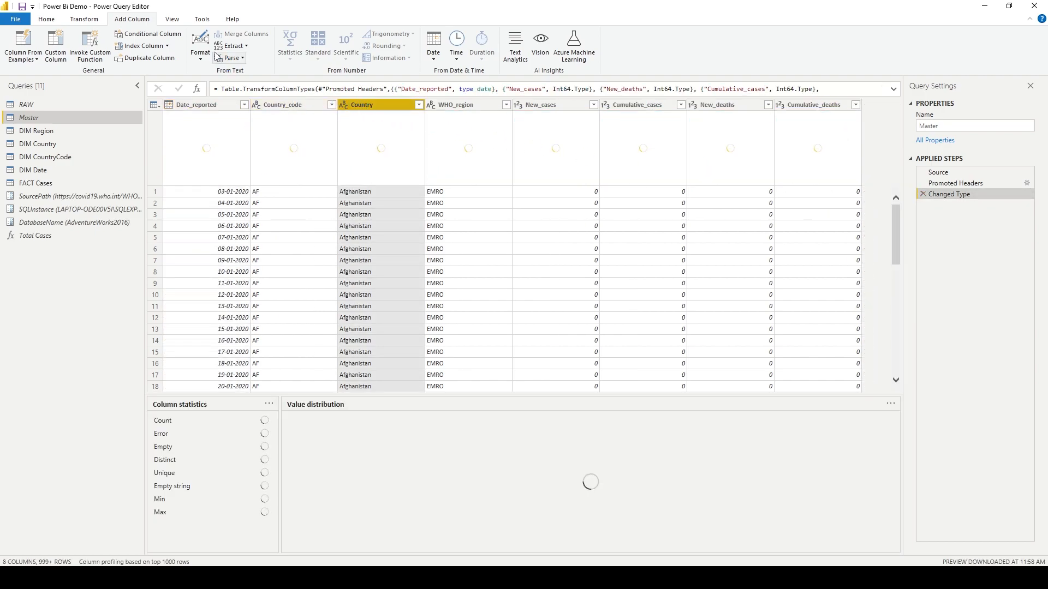
left_click(236, 48)
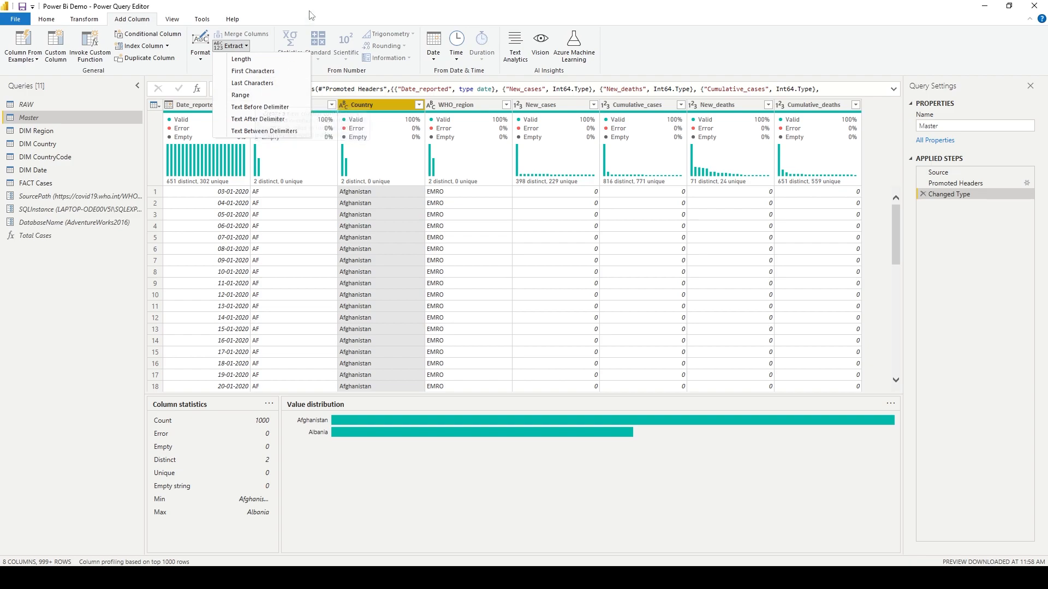
left_click(247, 47)
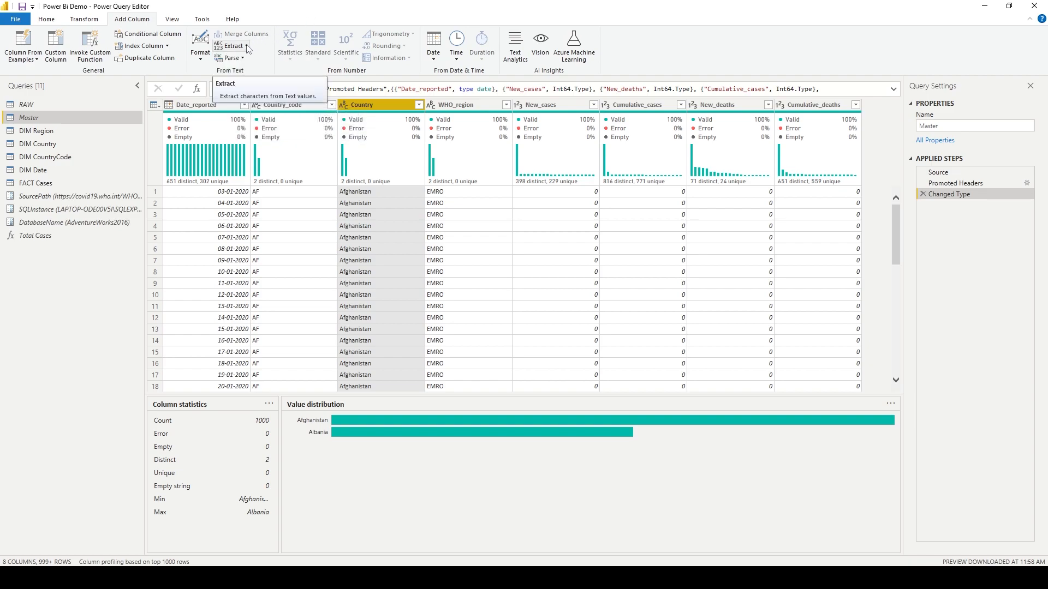
left_click(247, 47)
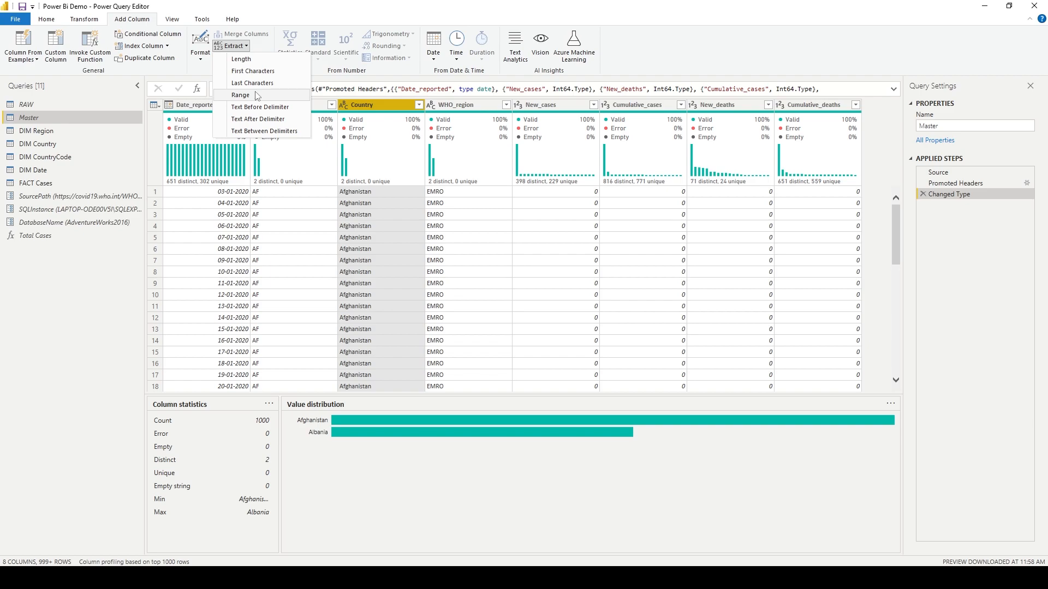
left_click(240, 95)
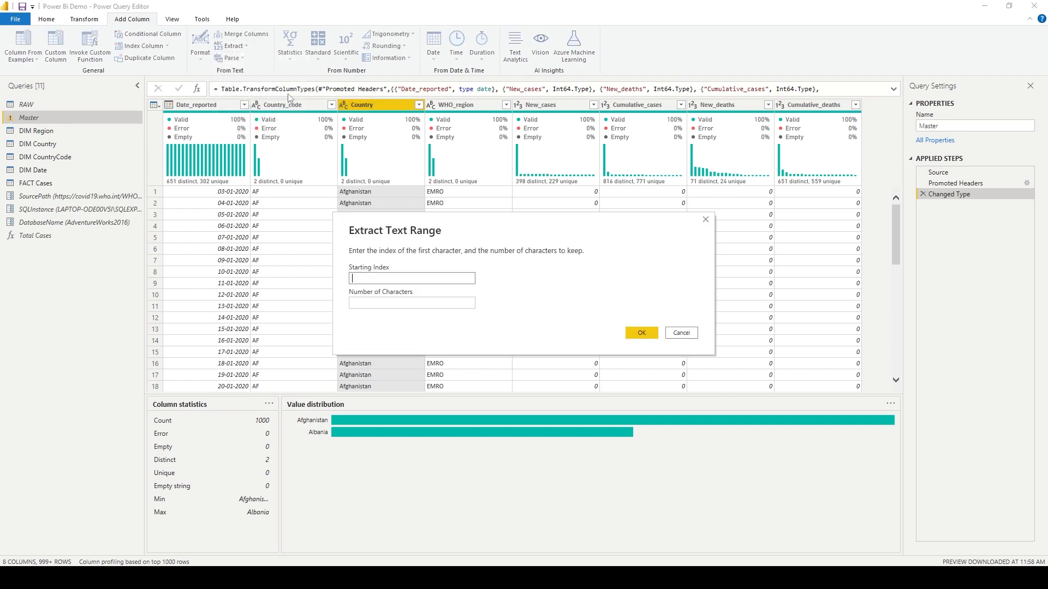
left_click(441, 276)
type("0")
type("2")
type("2")
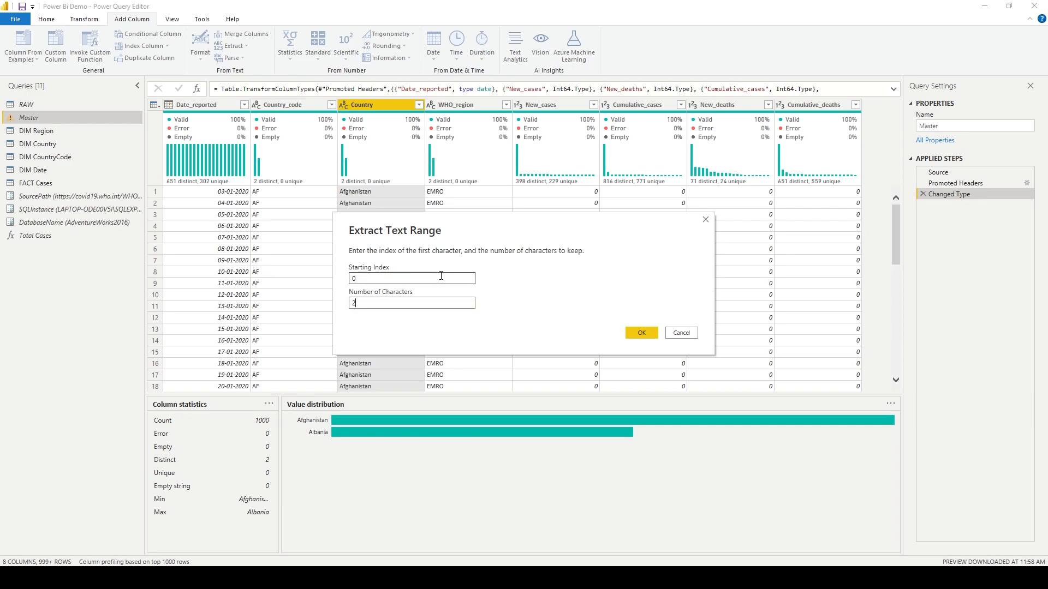
left_click(634, 336)
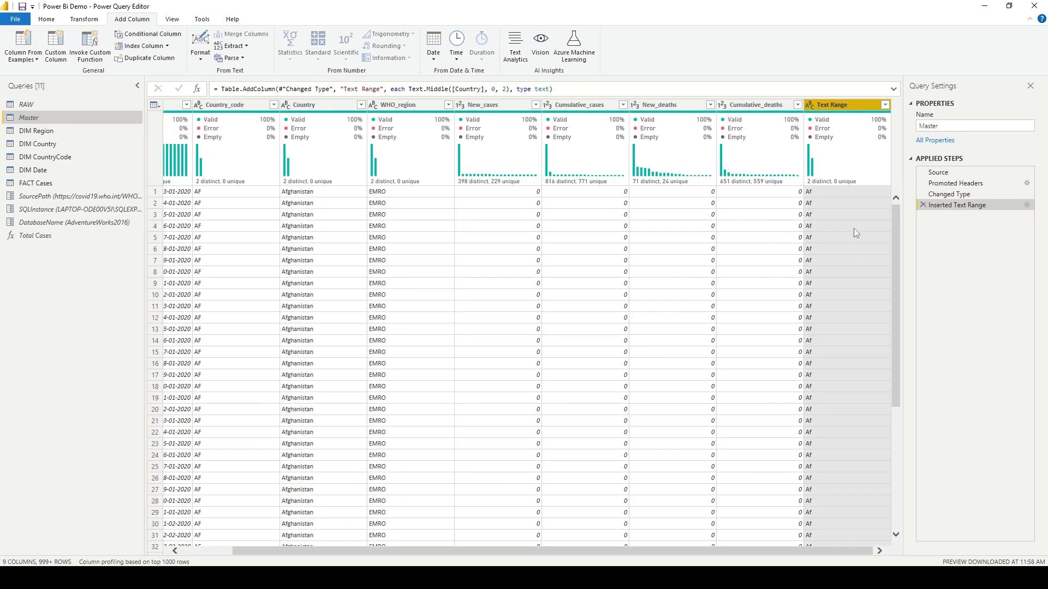
left_click(923, 205)
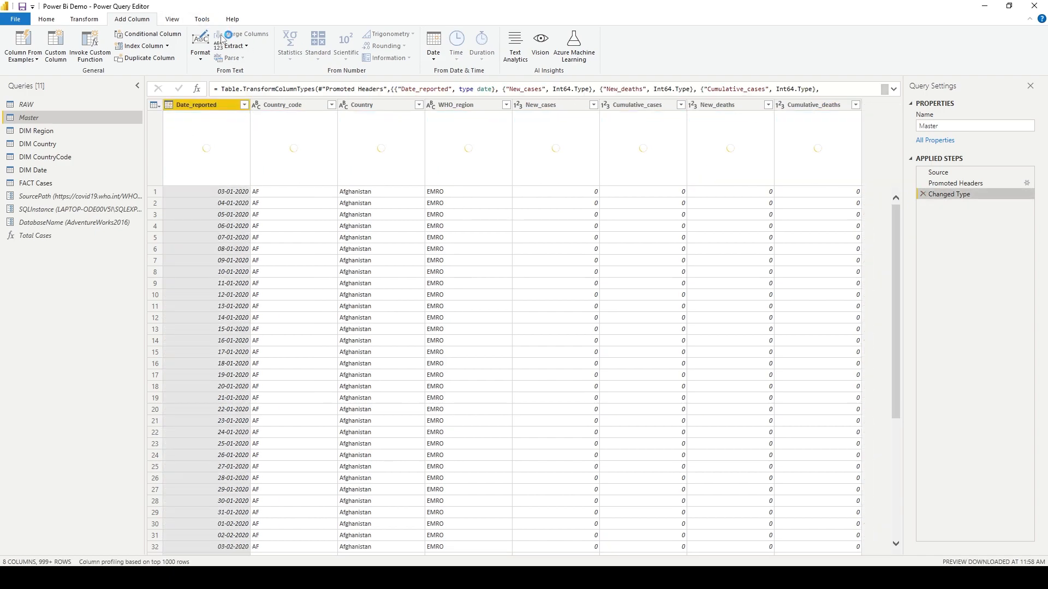
Add a column extracting the Country text before the delimiter "n".
left_click(379, 106)
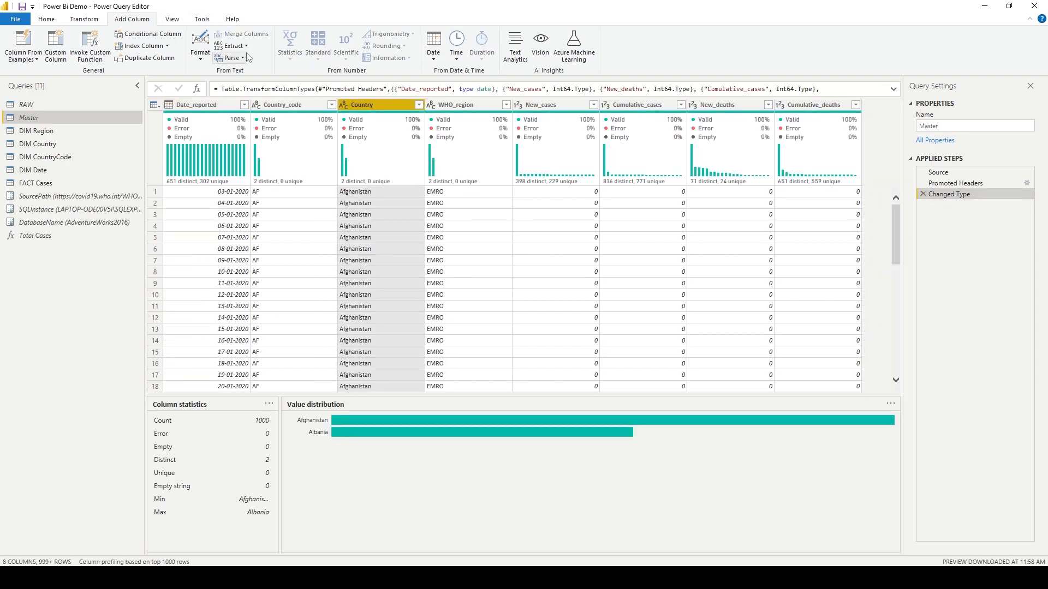
left_click(245, 46)
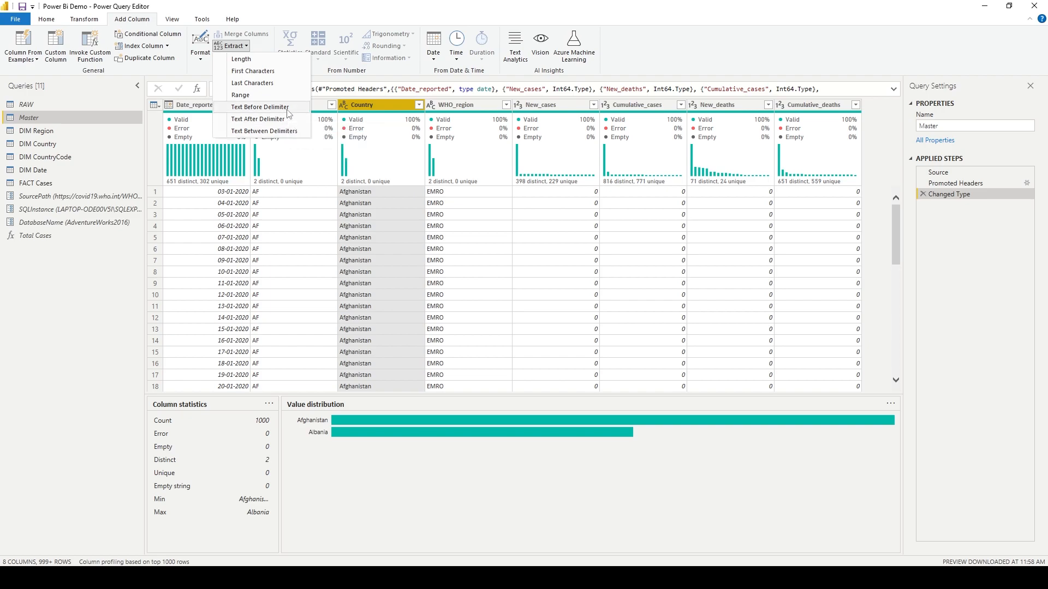
left_click(260, 107)
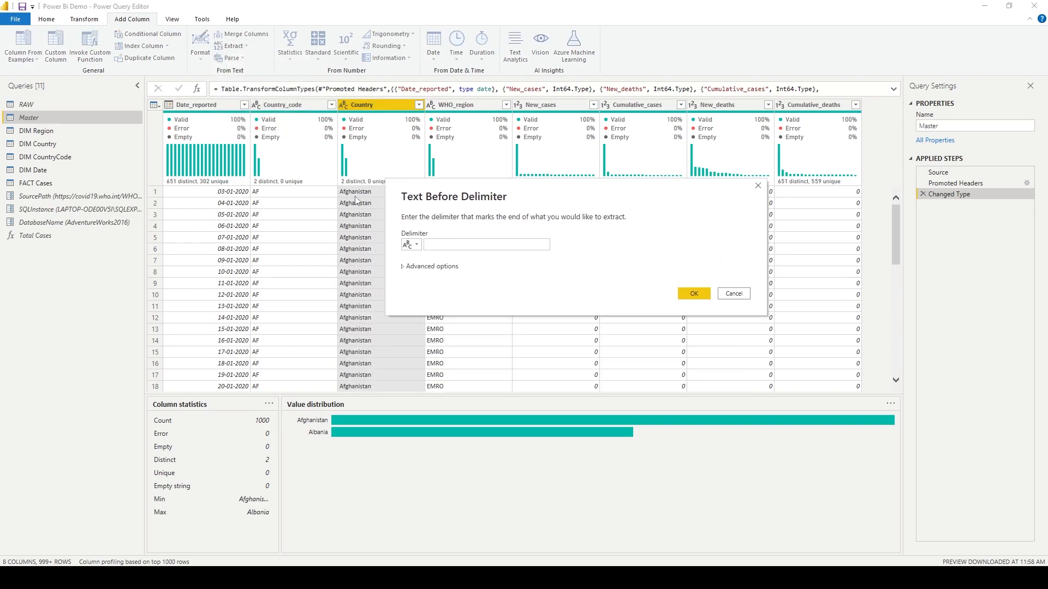
left_click(449, 241)
type("n")
left_click(693, 294)
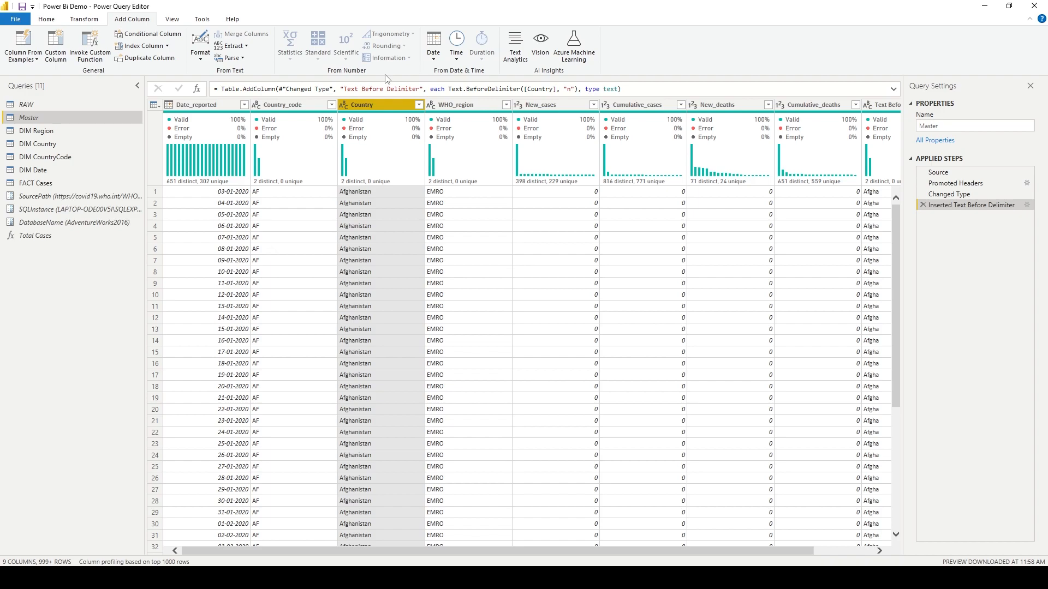
Add a column extracting the Date_reported text before the "-" delimiter.
left_click(209, 109)
left_click(232, 46)
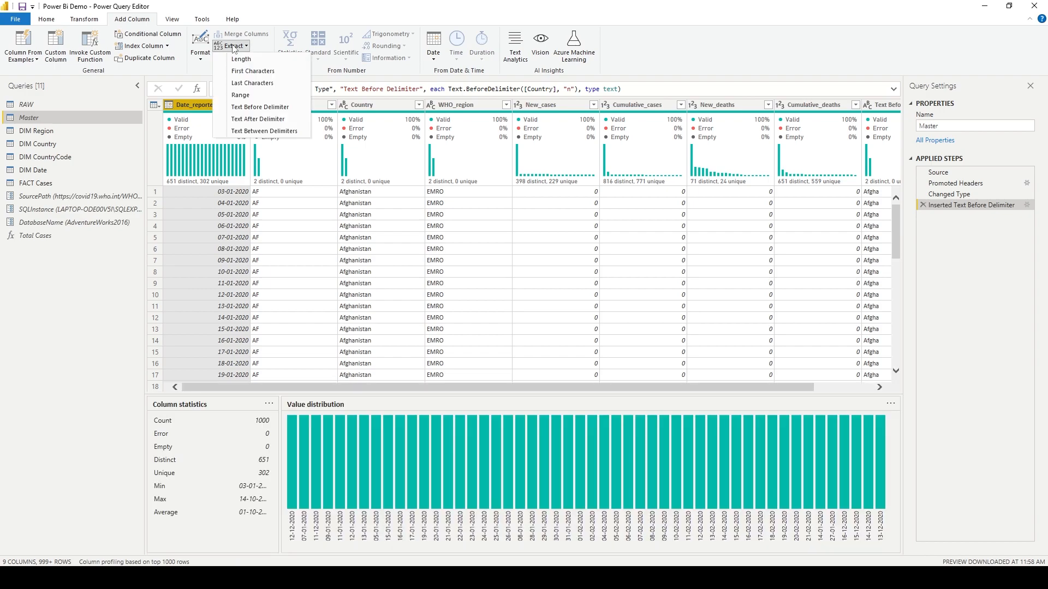
left_click(284, 107)
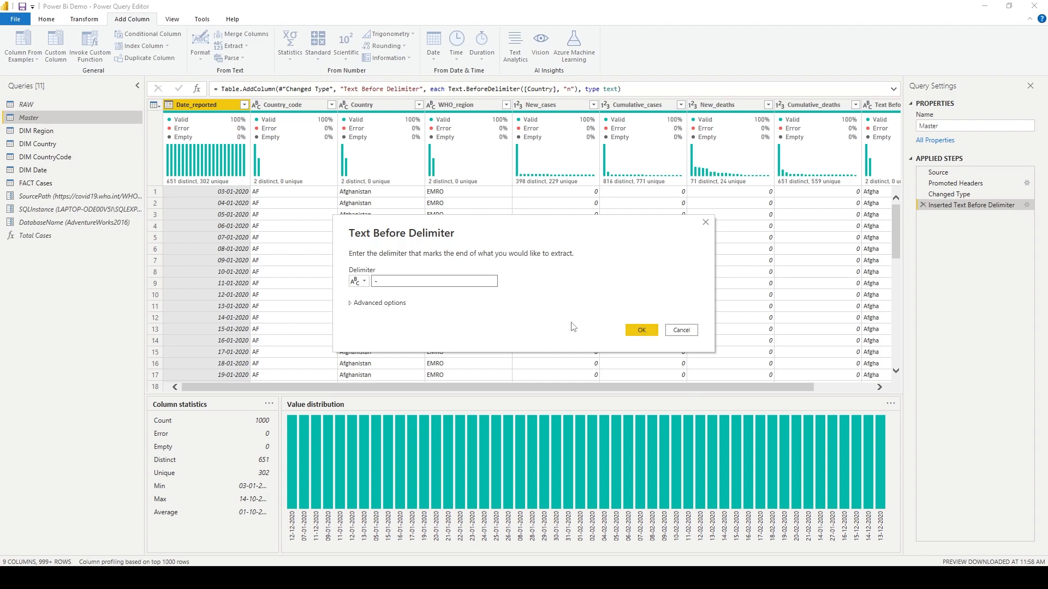
left_click(644, 331)
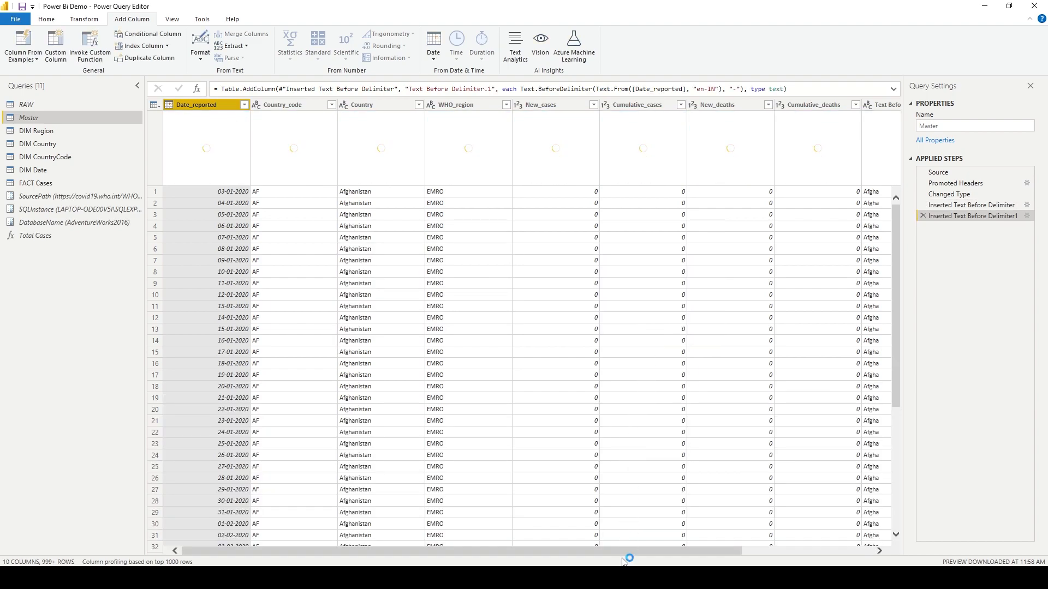
left_click_drag(604, 551, 737, 551)
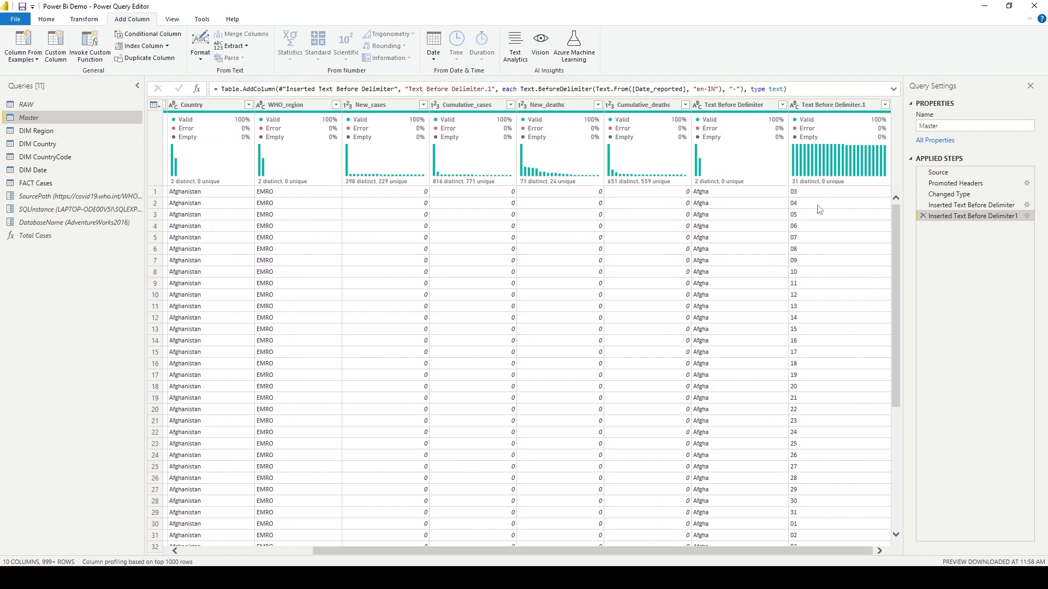
left_click_drag(805, 553, 628, 553)
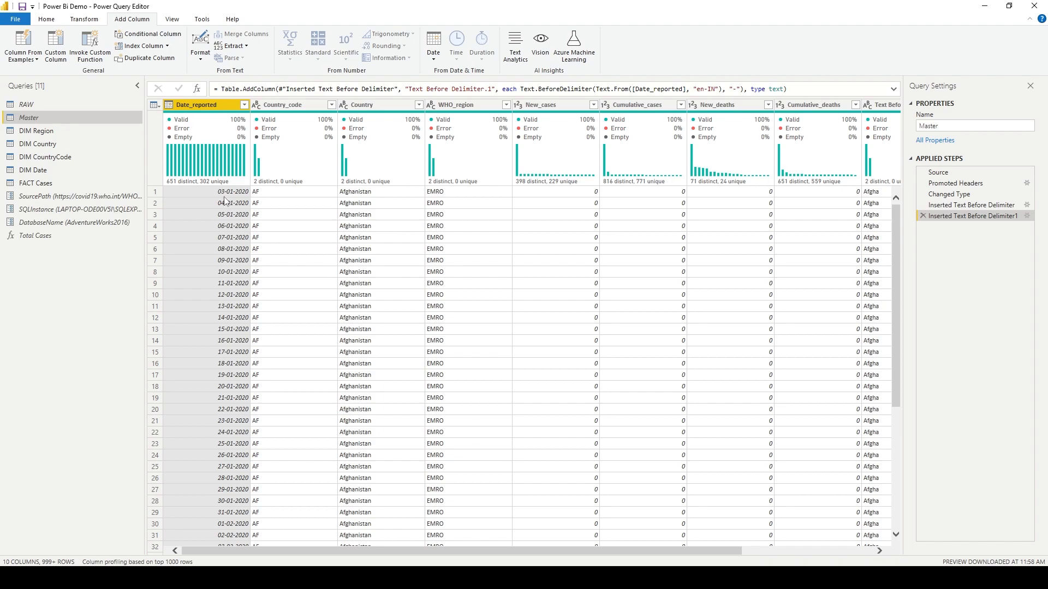
left_click_drag(416, 552, 548, 552)
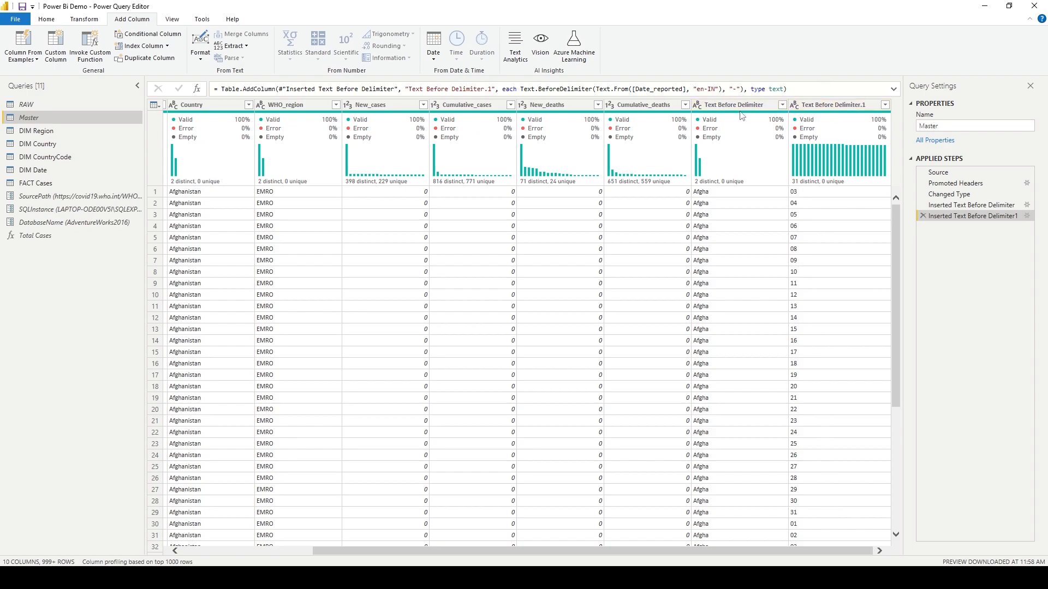
left_click(225, 109)
left_click(231, 46)
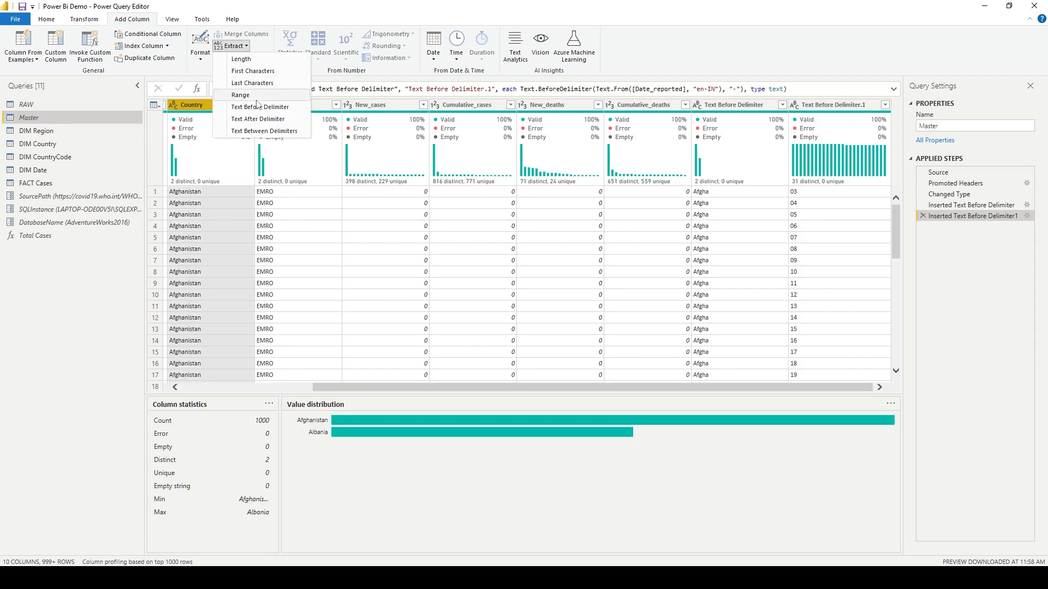
left_click(260, 107)
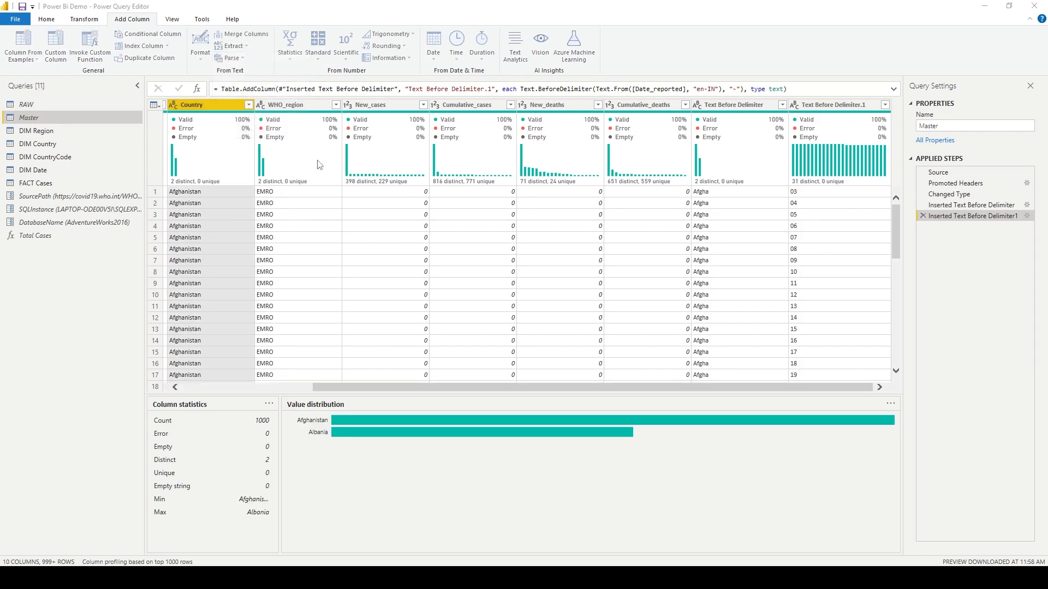
left_click(396, 304)
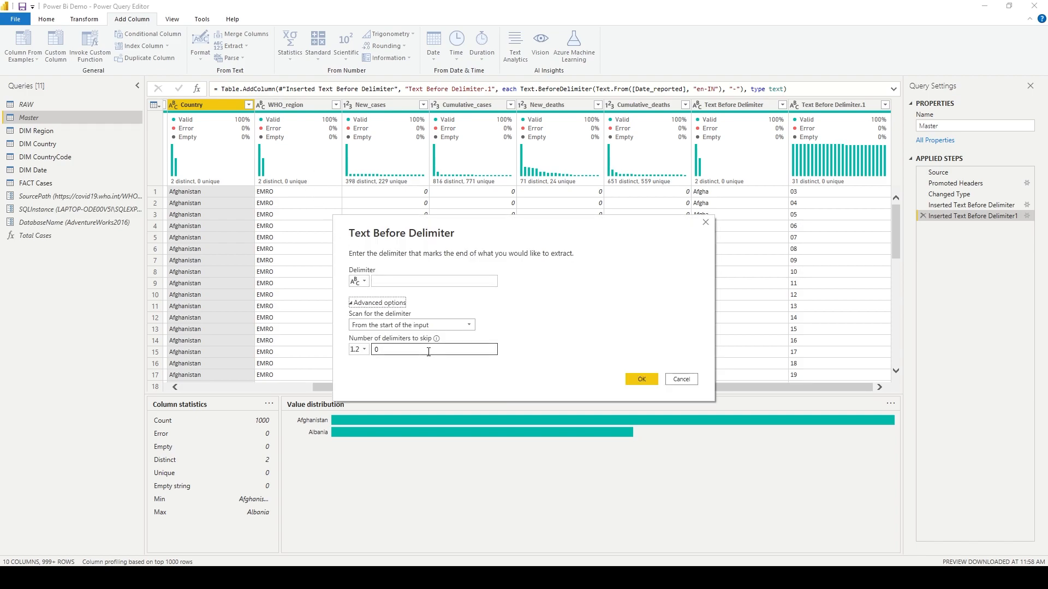
left_click(469, 348)
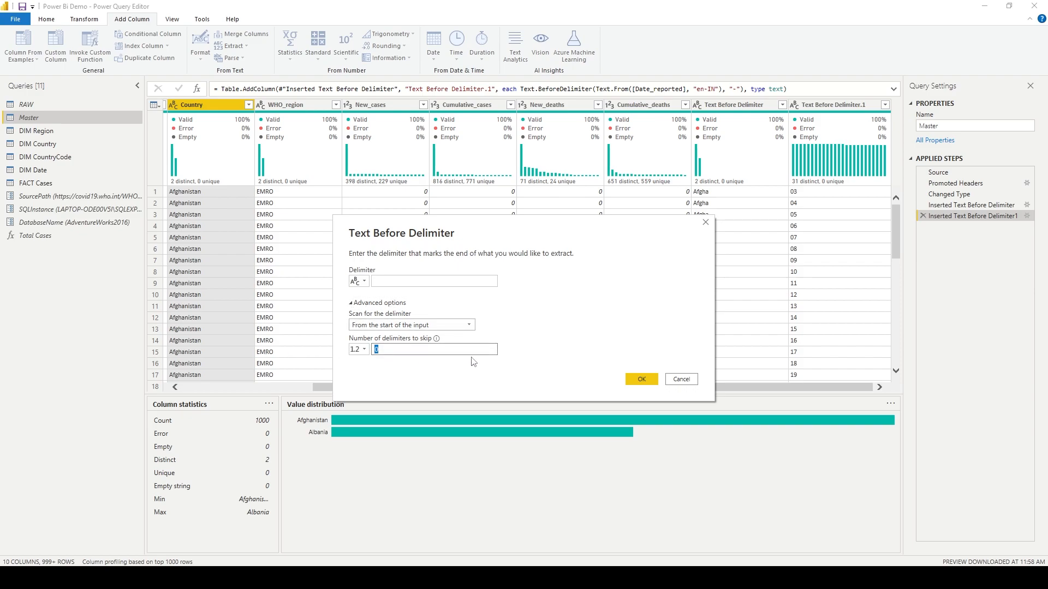
left_click(428, 283)
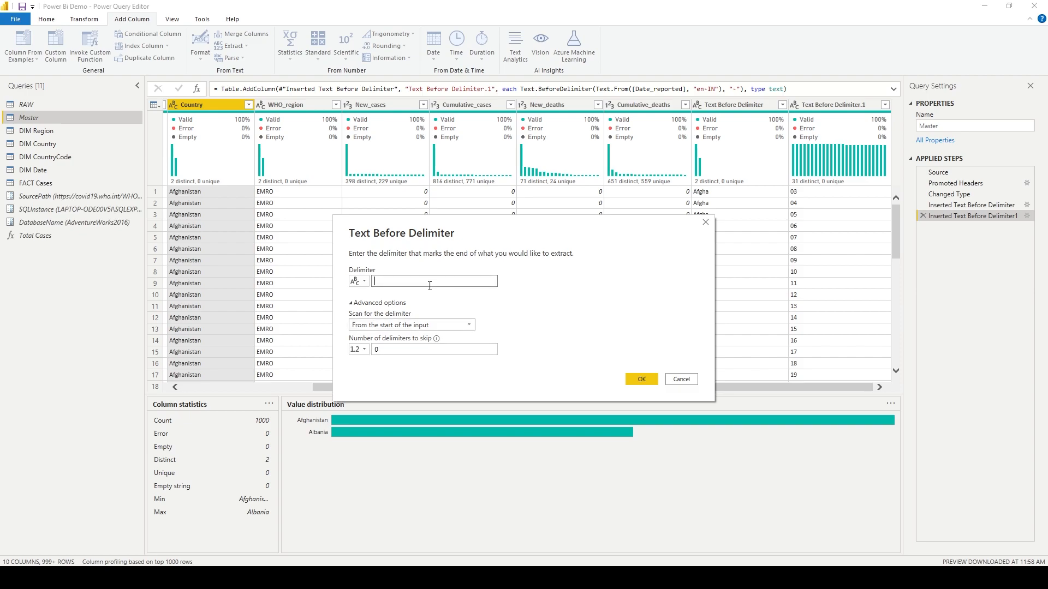
key("Escape")
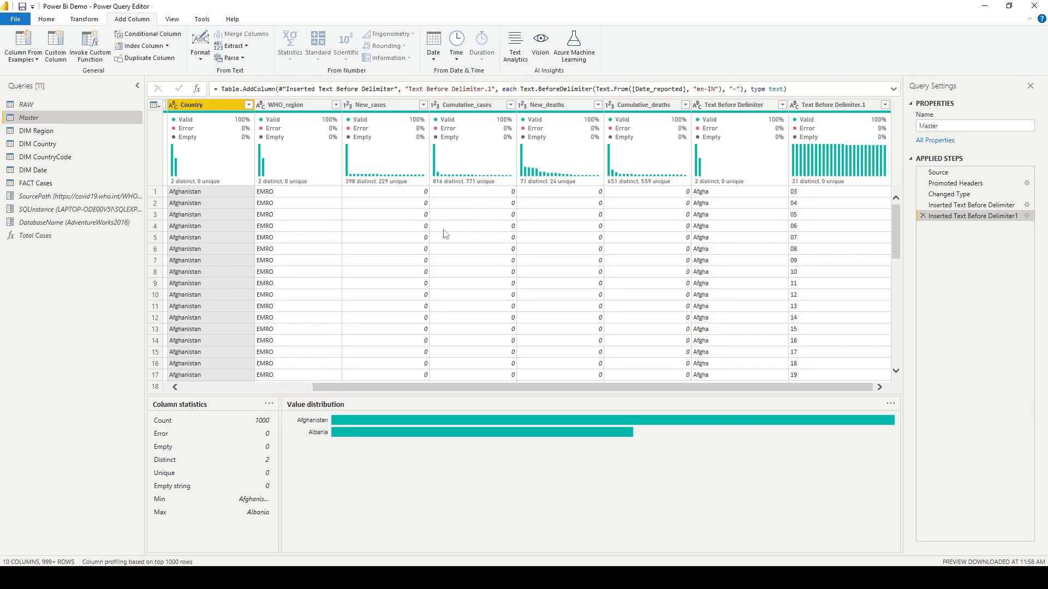
Add a column extracting the Date_reported text before the "-" delimiter, skipping 1 delimiter, and review the new column.
left_click_drag(415, 389, 284, 388)
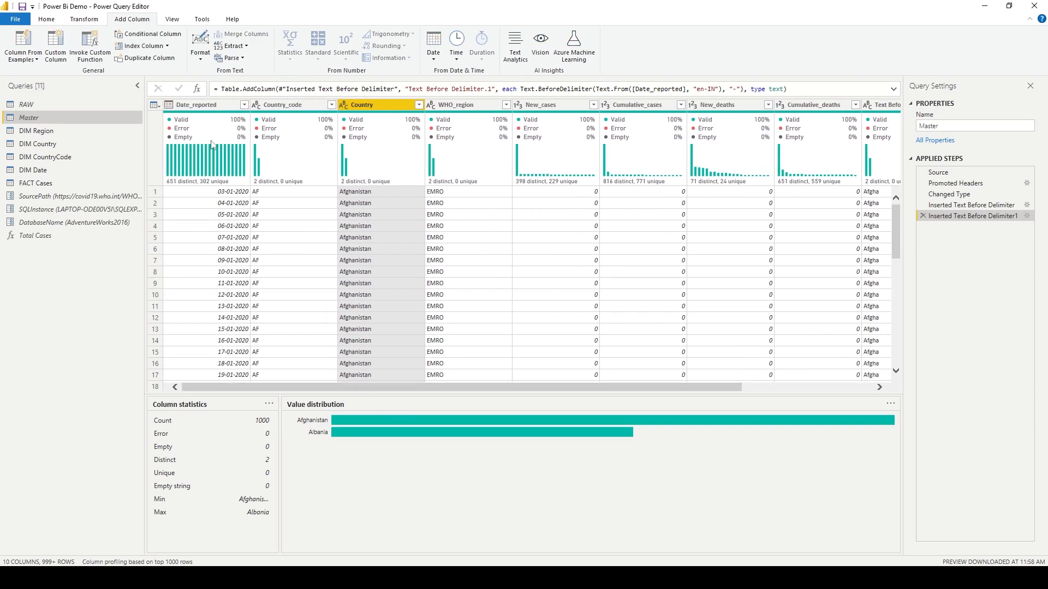
left_click(212, 102)
left_click(239, 46)
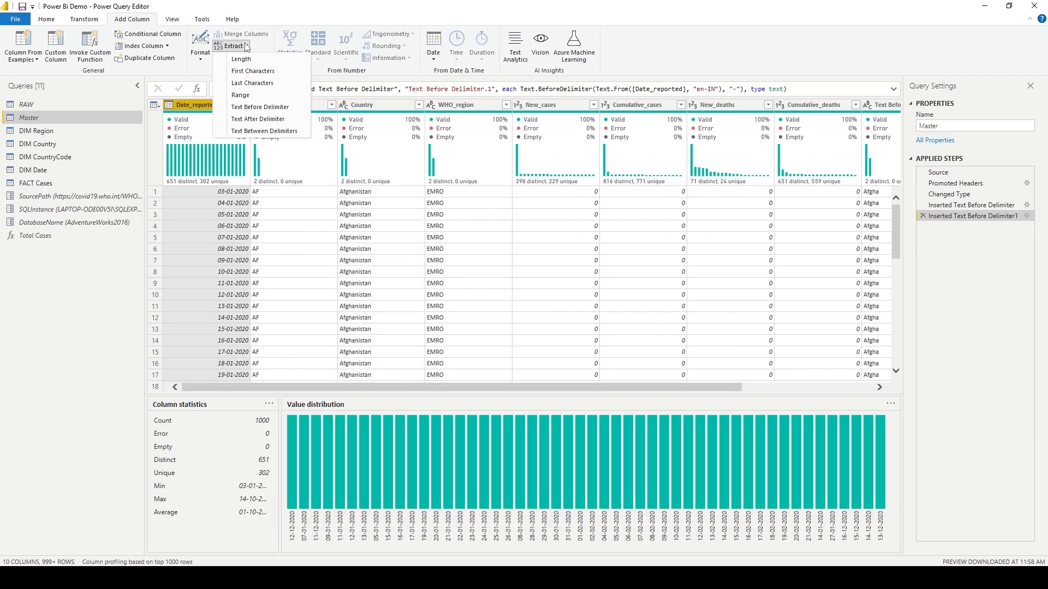
left_click(281, 108)
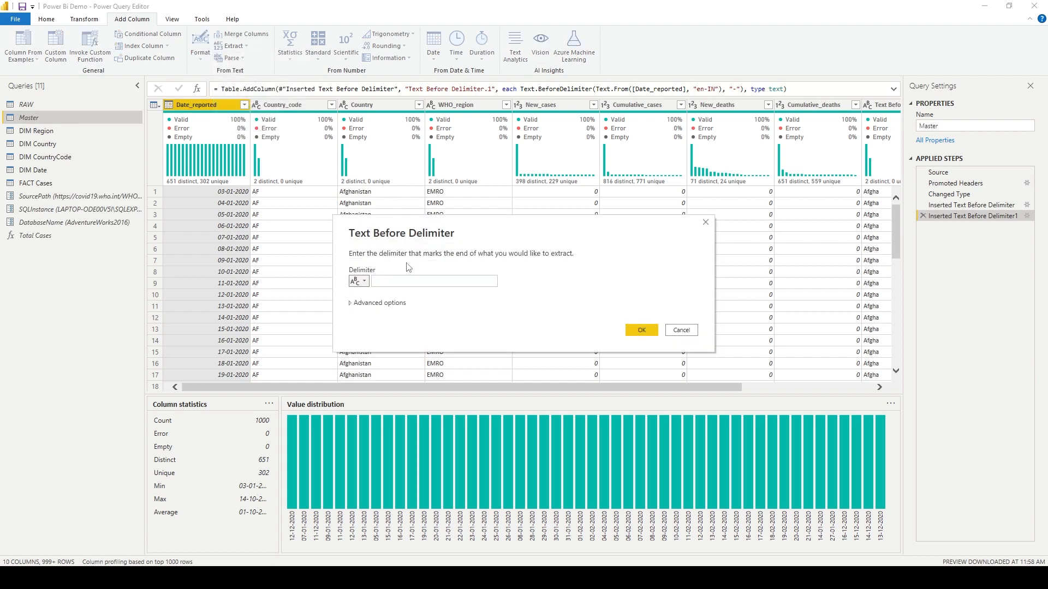
left_click(400, 305)
left_click(405, 280)
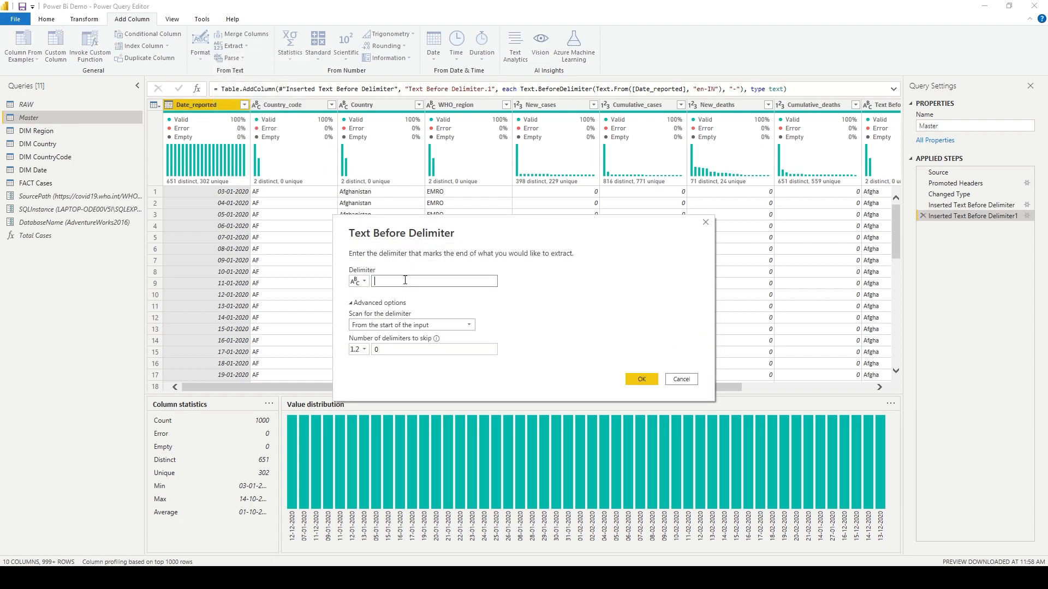
left_click(465, 326)
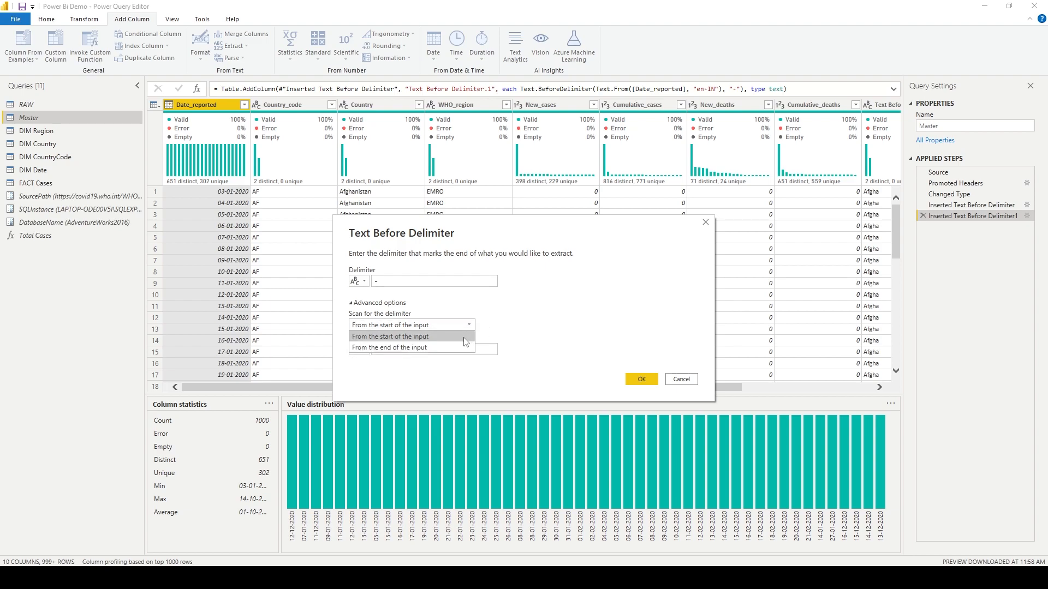
left_click(490, 349)
left_click_drag(461, 350, 330, 326)
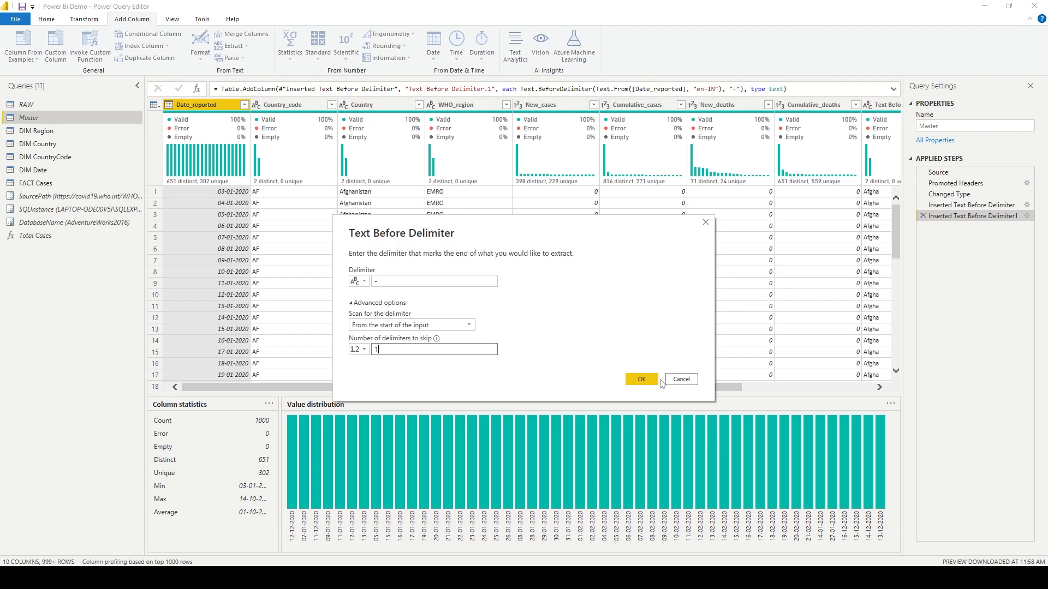
left_click(642, 379)
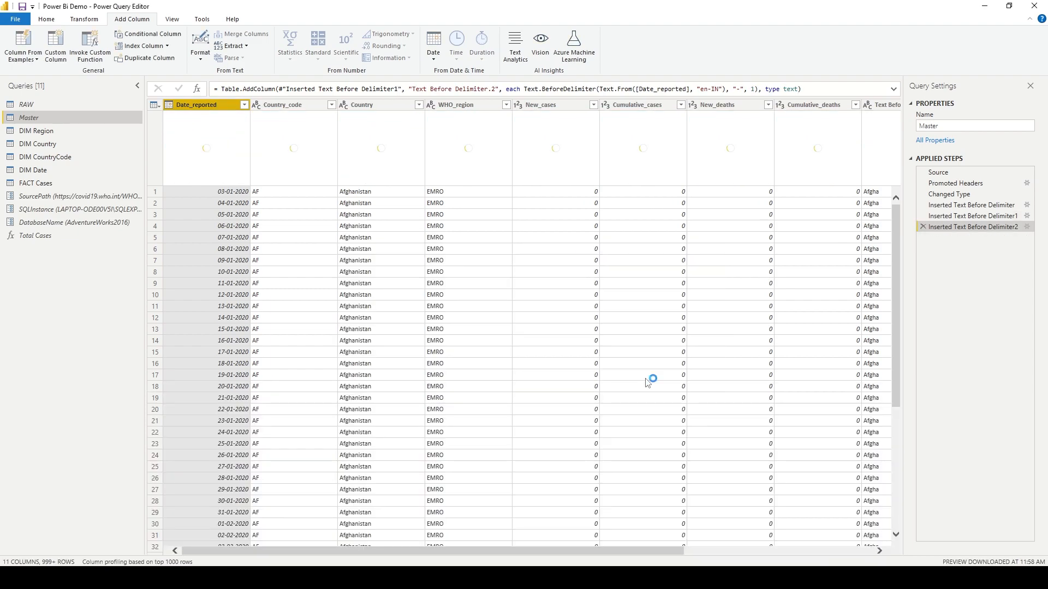
left_click_drag(500, 549, 821, 539)
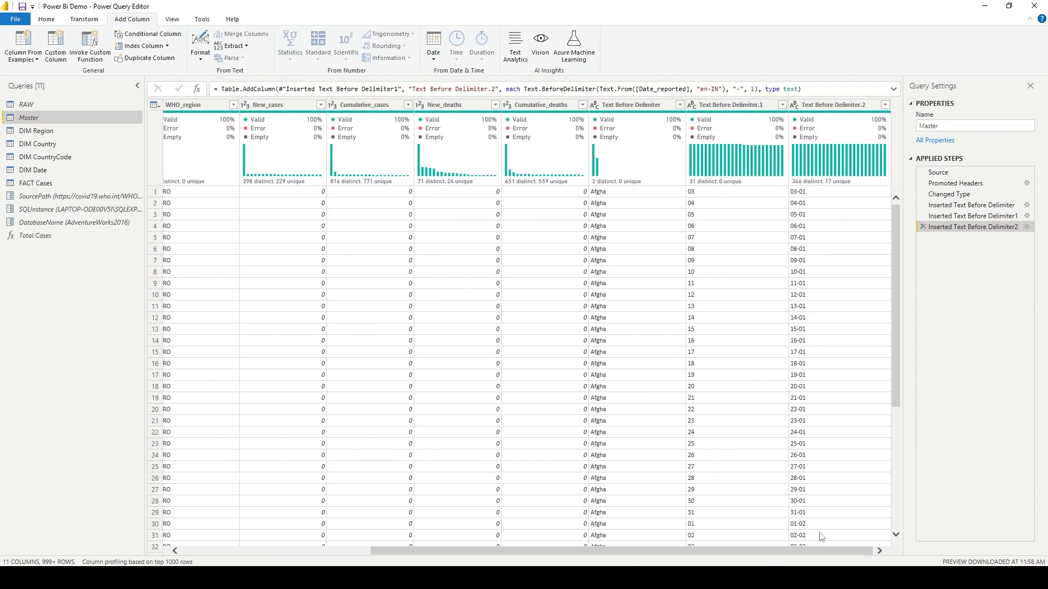
left_click(799, 513)
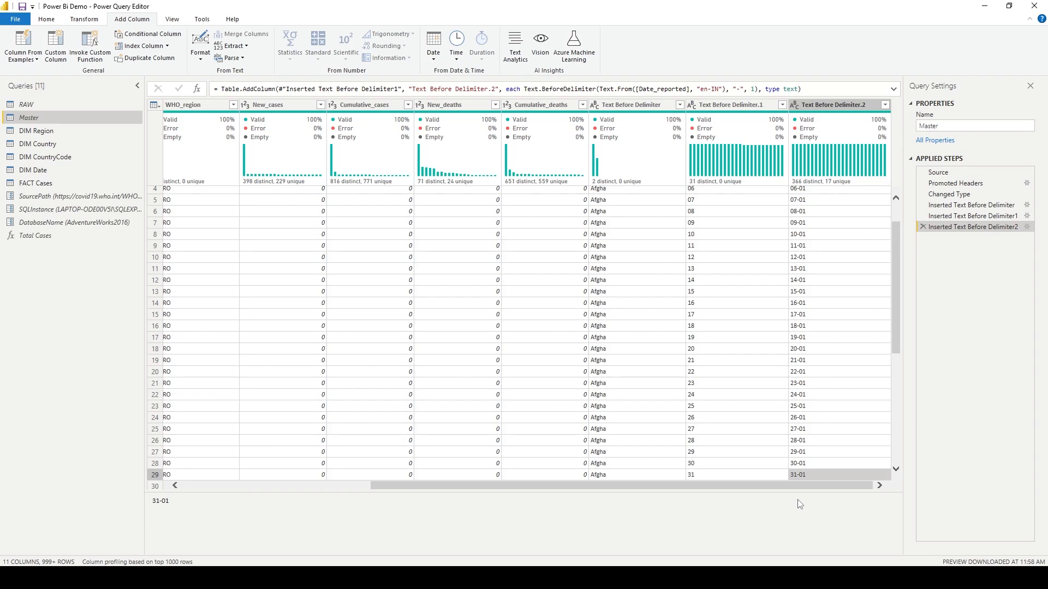
left_click_drag(797, 483, 609, 483)
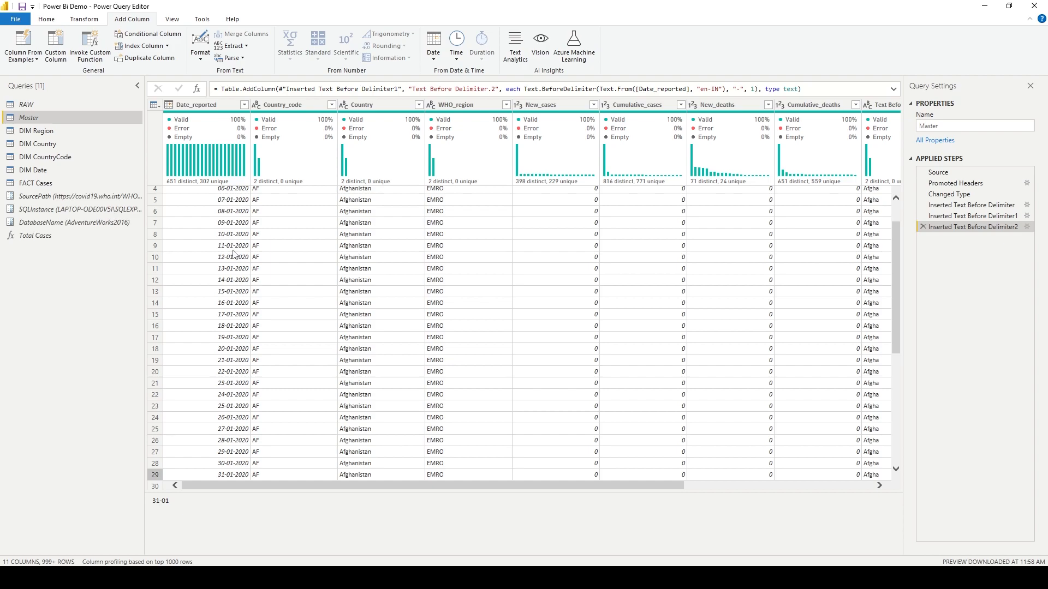
left_click_drag(363, 489, 780, 510)
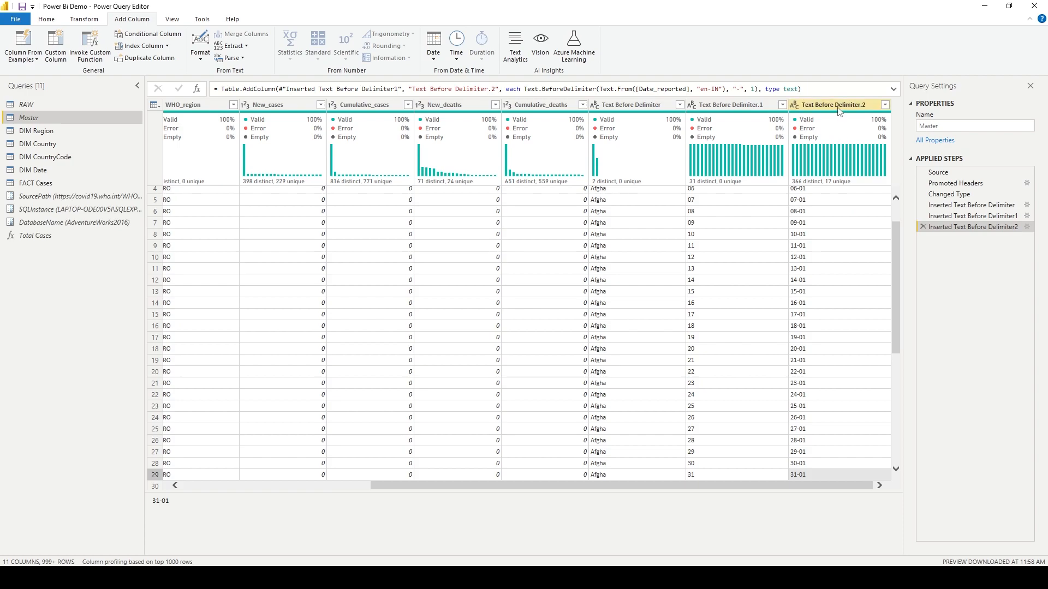
Delete the three Inserted Text Before Delimiter applied steps.
left_click(242, 47)
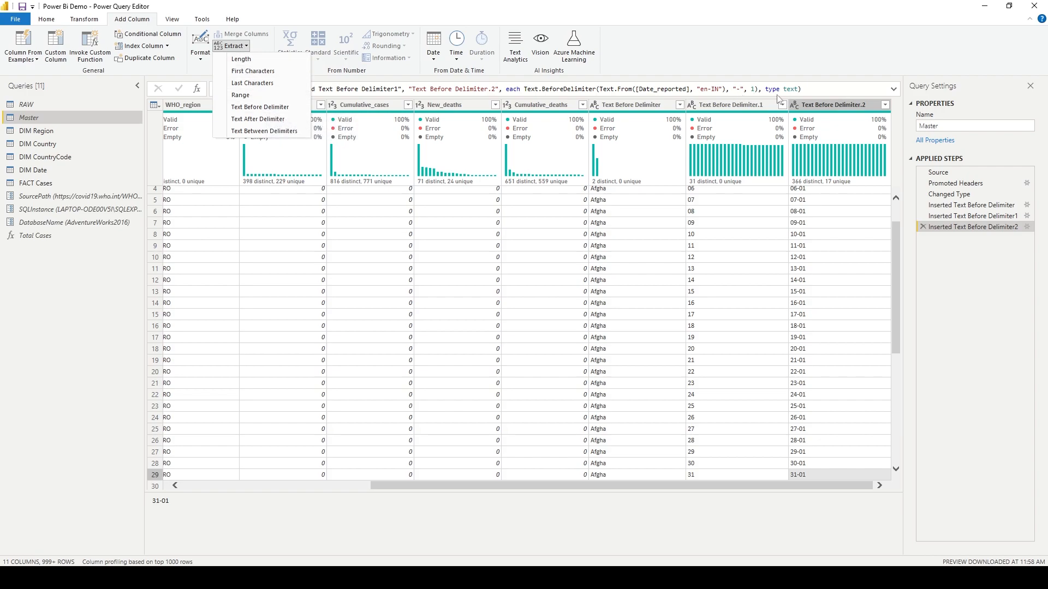
left_click(811, 108)
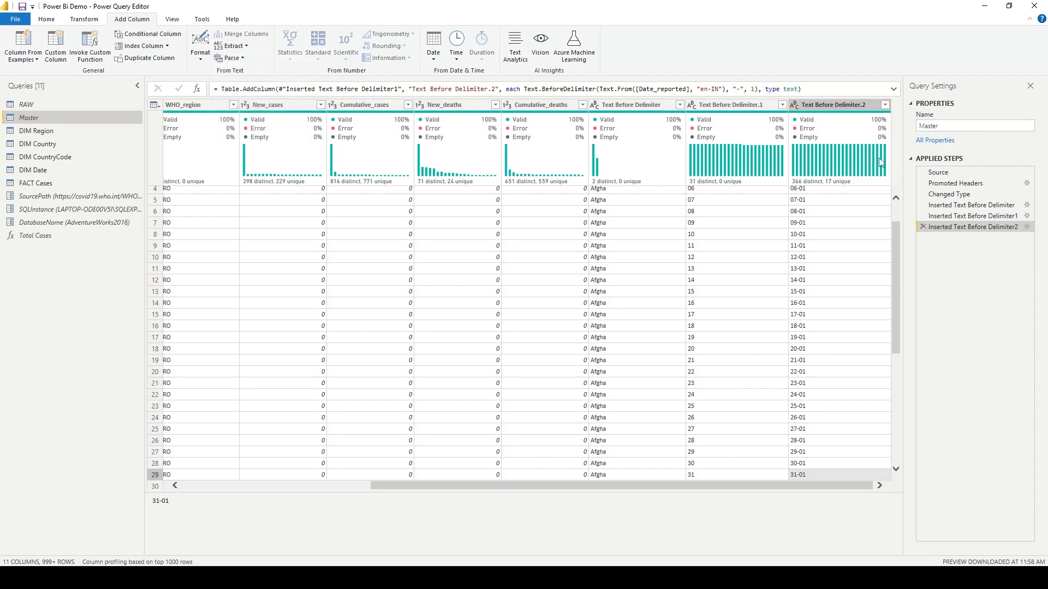
left_click(923, 227)
left_click(923, 216)
left_click(922, 206)
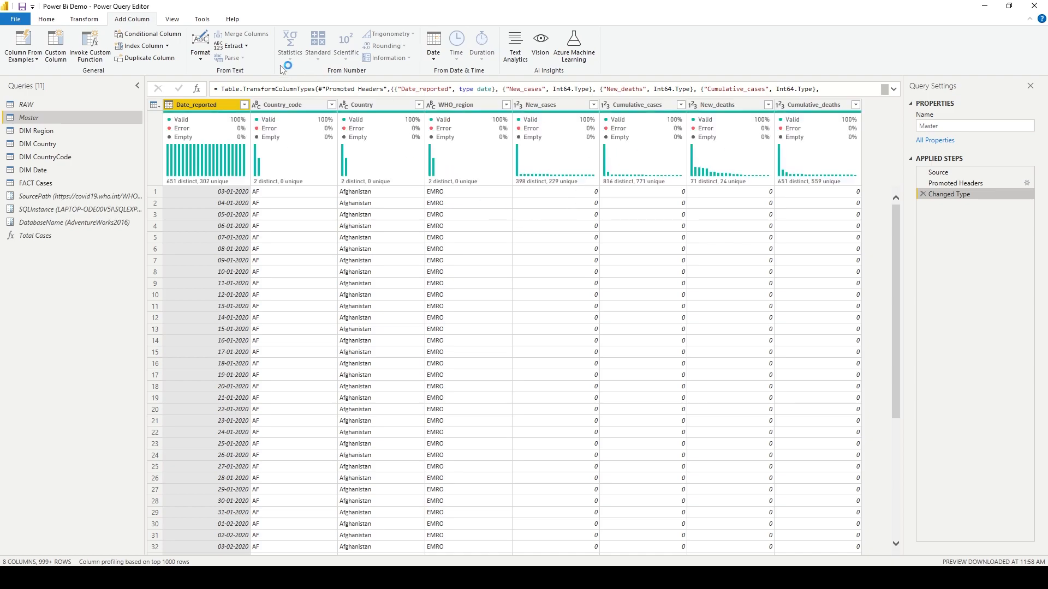
Add a Text Between Delimiters column from Date_reported using "-" as both start and end delimiter.
left_click(231, 46)
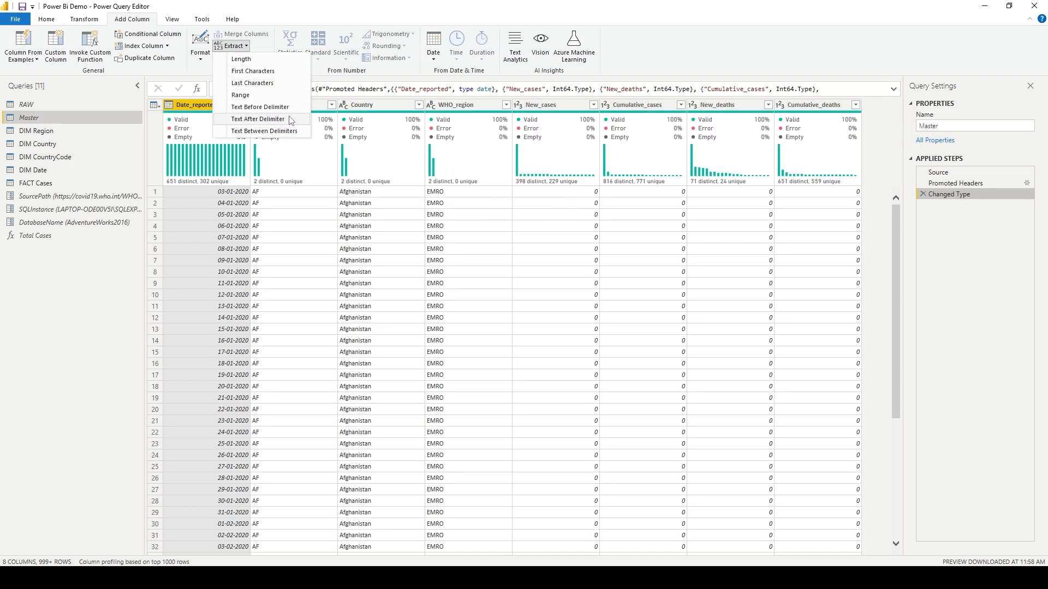
left_click(290, 132)
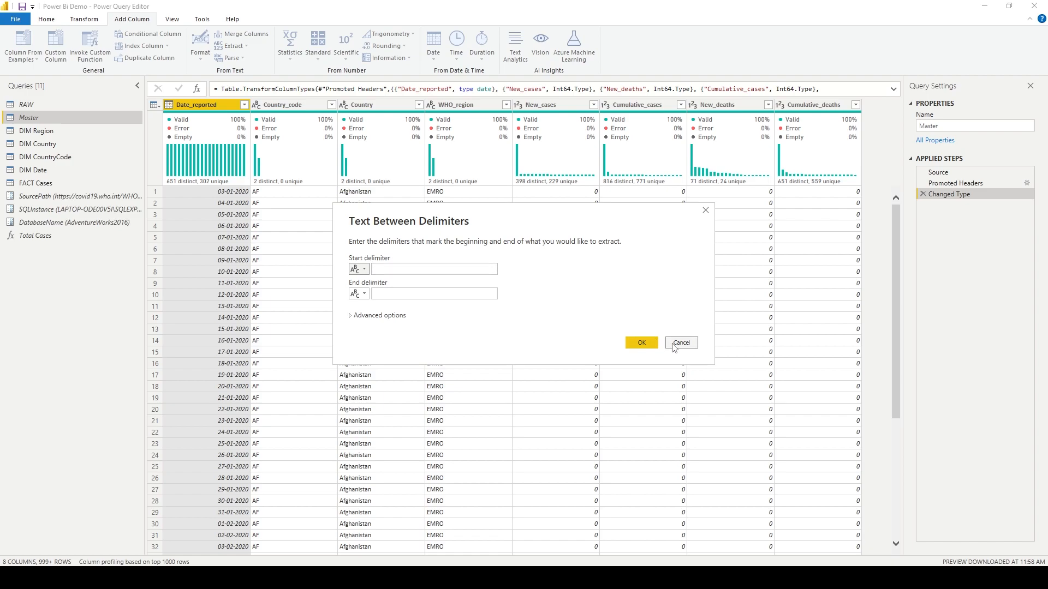
left_click(464, 271)
type("-")
left_click(430, 295)
left_click(383, 316)
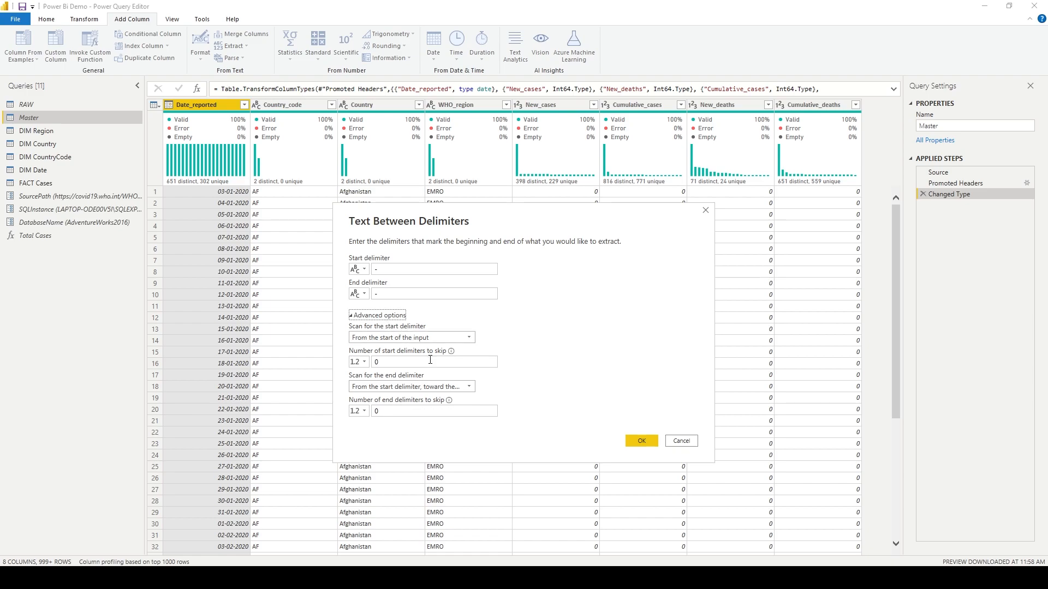
left_click(453, 363)
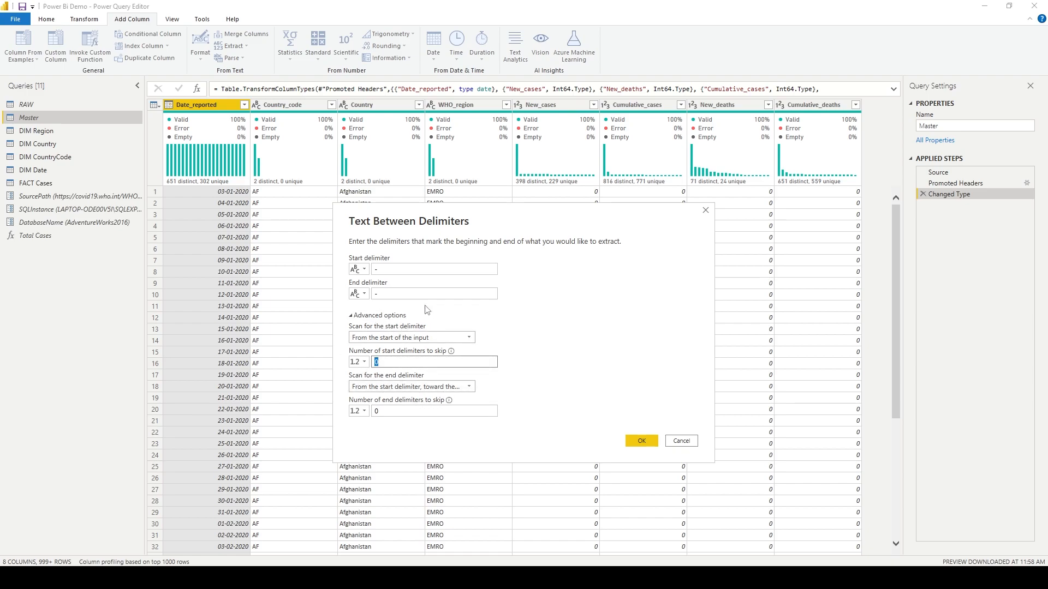
left_click(402, 317)
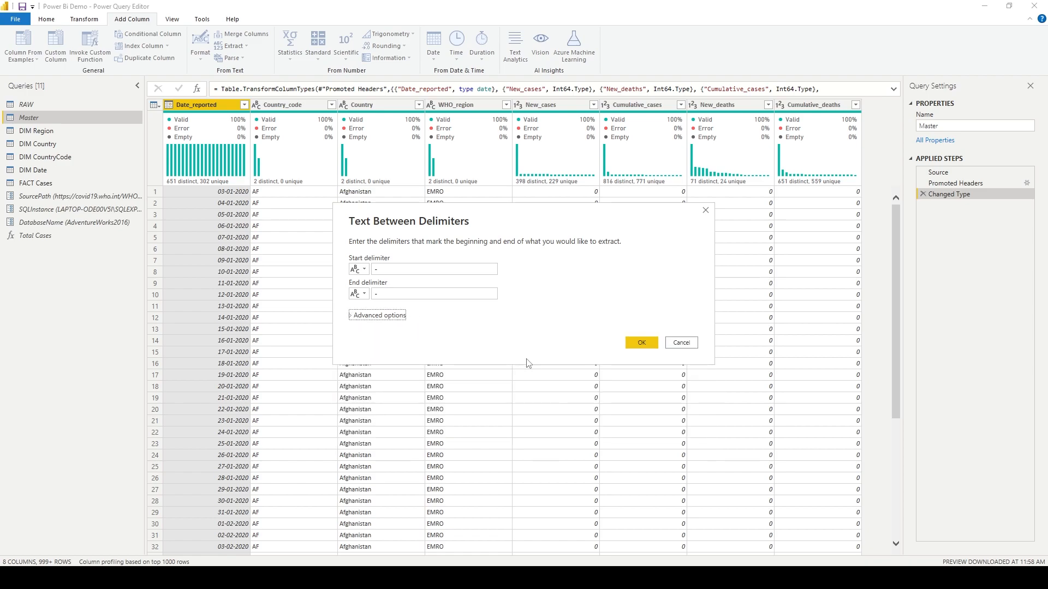
left_click(644, 344)
Examine the values of the Text Between Delimiters column, including its filter list.
left_click_drag(732, 552, 577, 555)
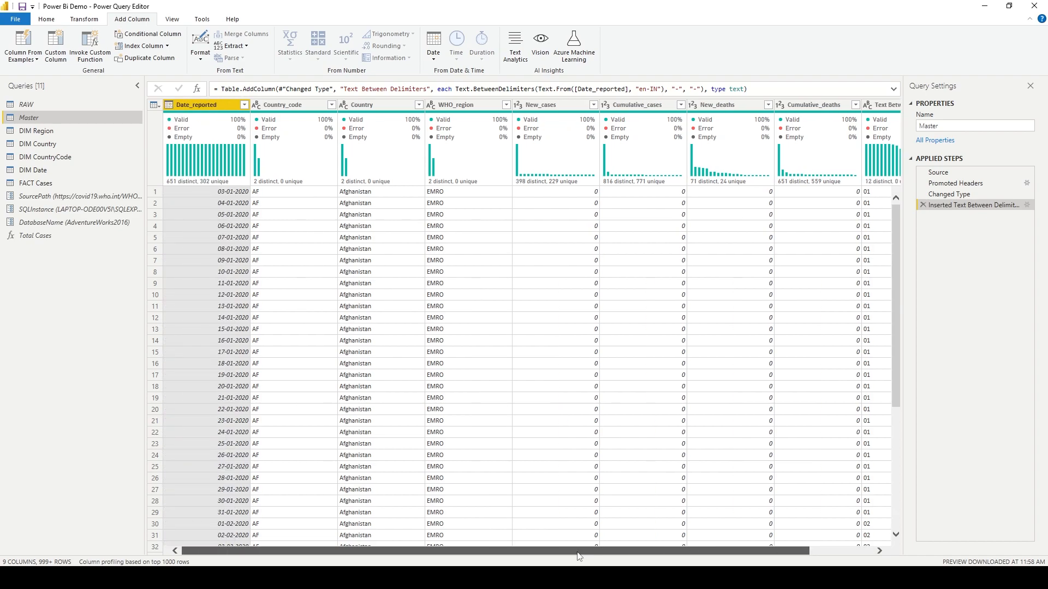
left_click_drag(692, 557, 791, 557)
scroll(852, 346, "down", 2)
scroll(851, 346, "down", 20)
scroll(855, 342, "down", 5)
left_click(886, 106)
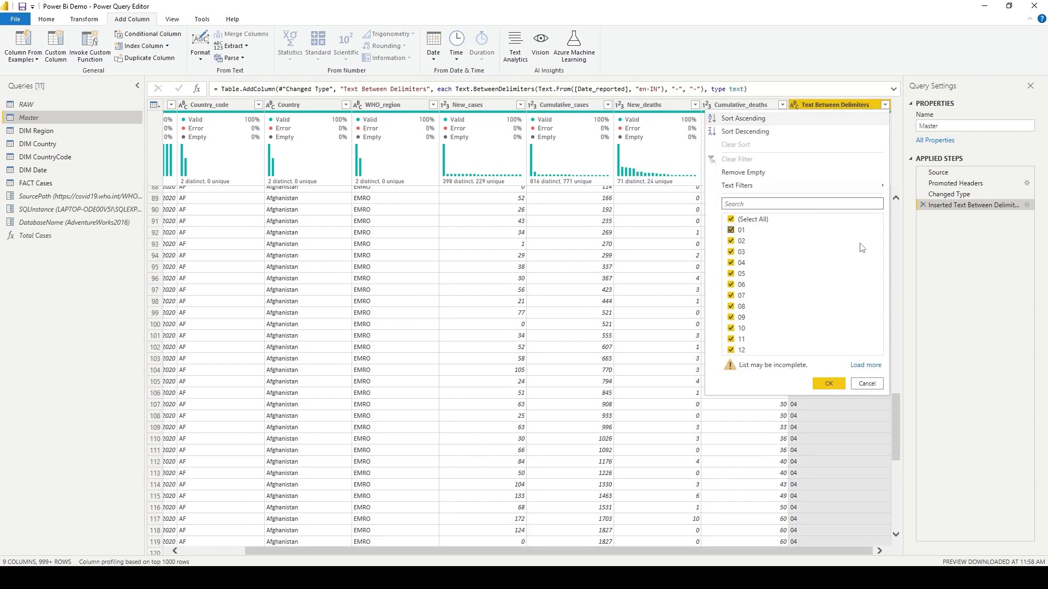
left_click(868, 365)
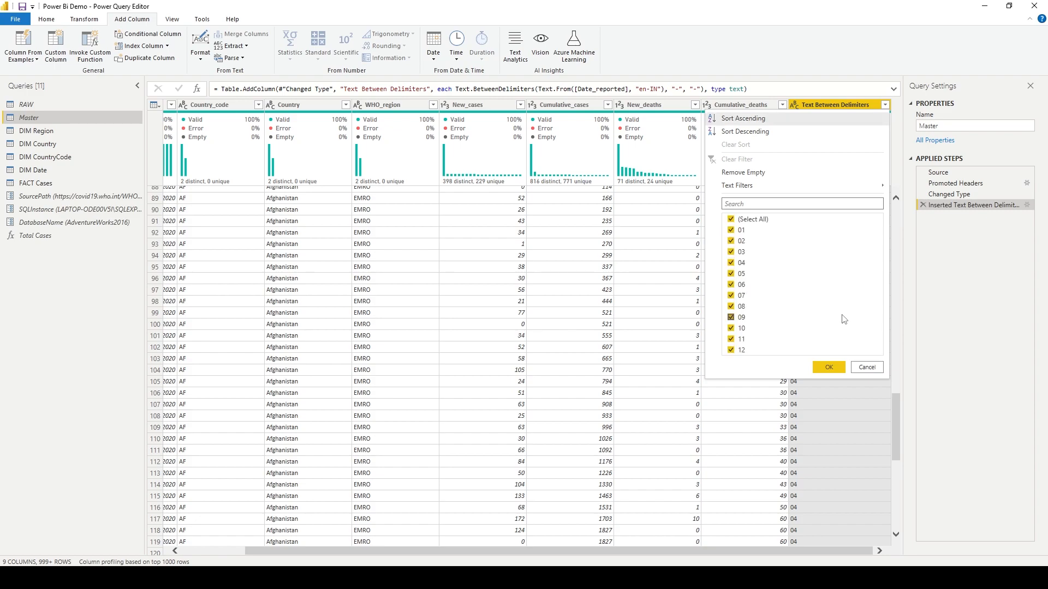
left_click(872, 366)
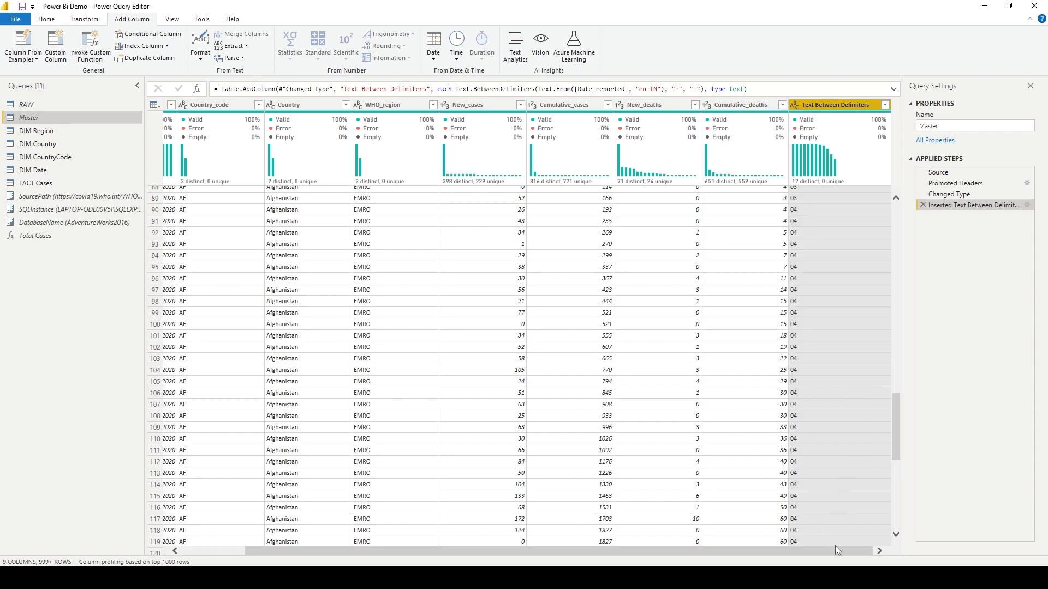
left_click_drag(835, 550, 771, 550)
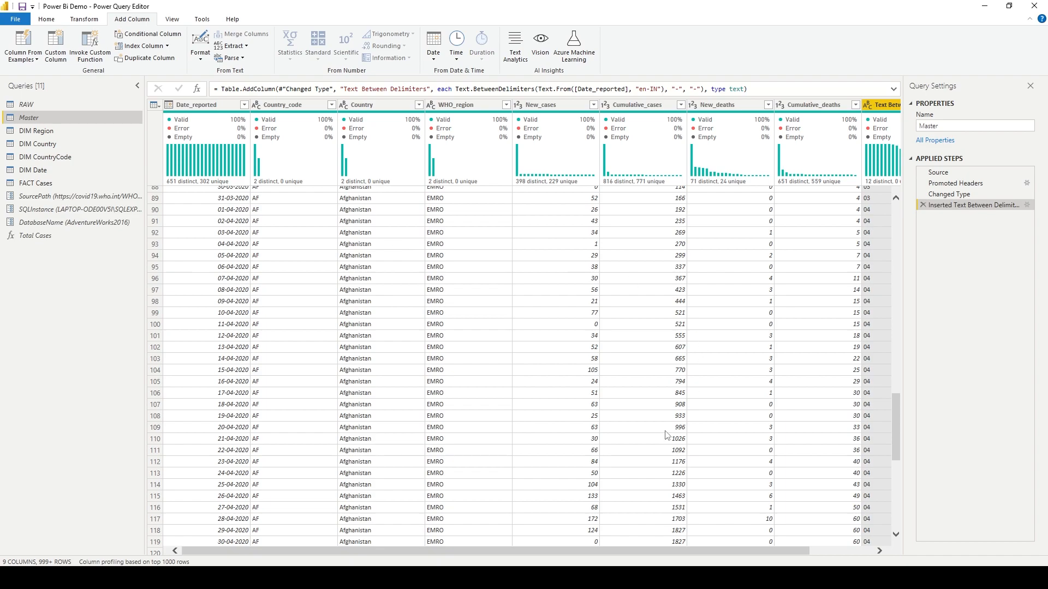
left_click_drag(683, 551, 786, 552)
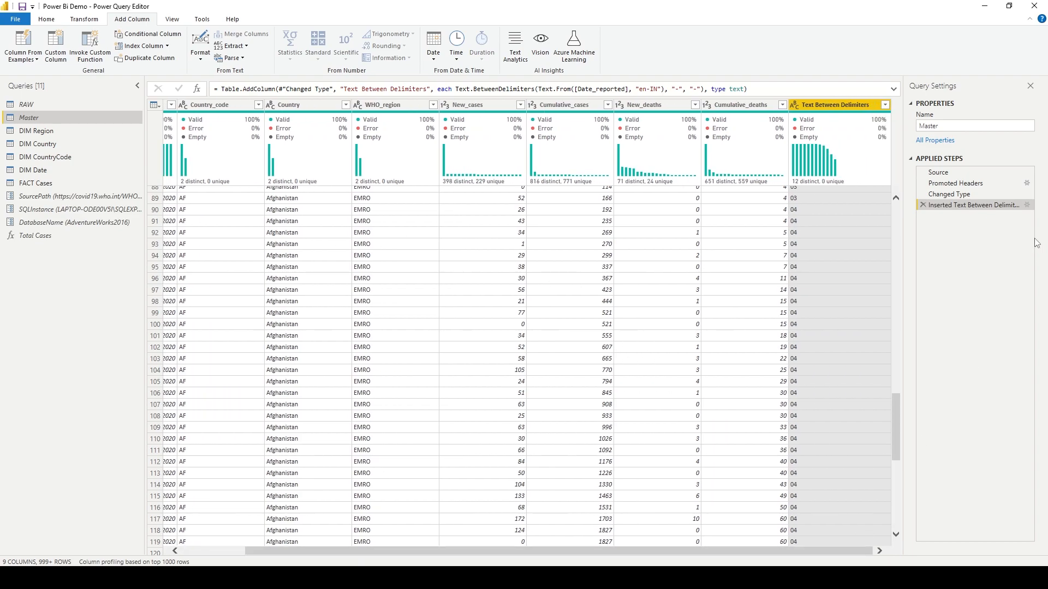
Reopen the Text Between Delimiters step's settings to review its delimiters, closing without changes.
left_click(1027, 205)
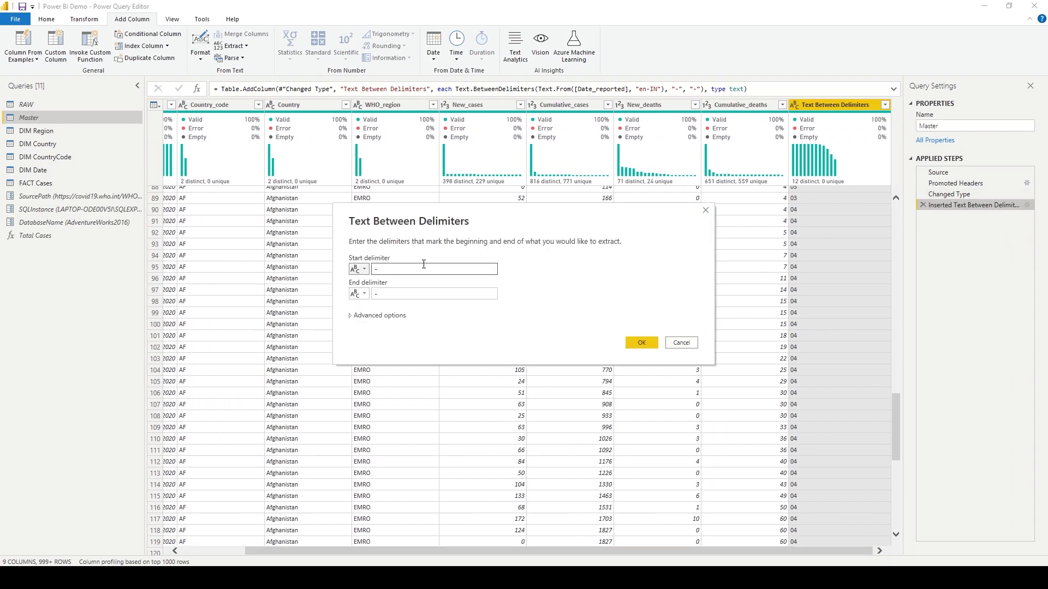
left_click(428, 295)
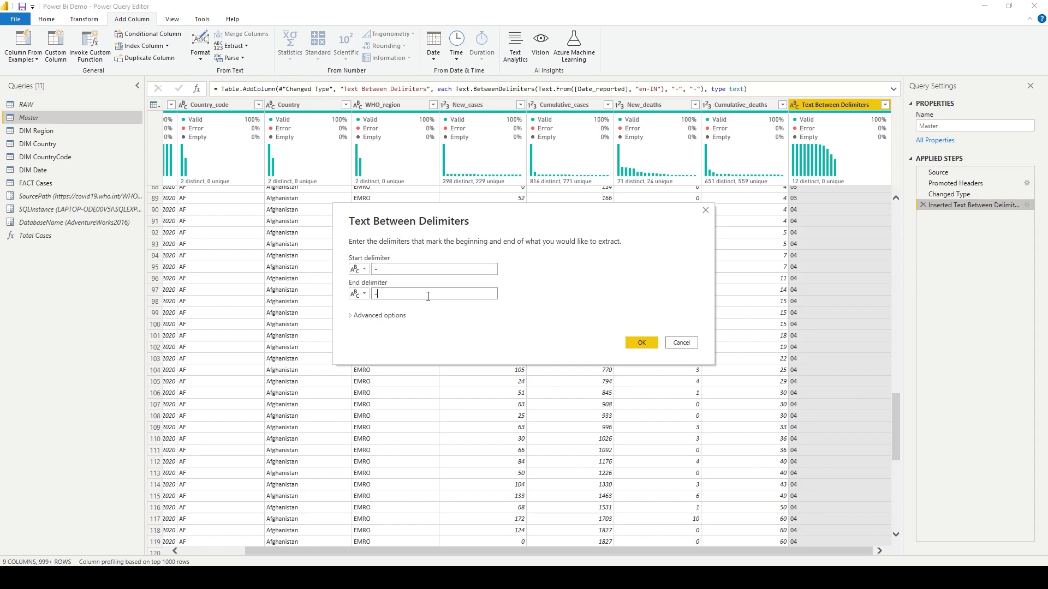
left_click(680, 344)
Delete the Inserted Text Between Delimiters applied step.
left_click_drag(702, 551, 640, 551)
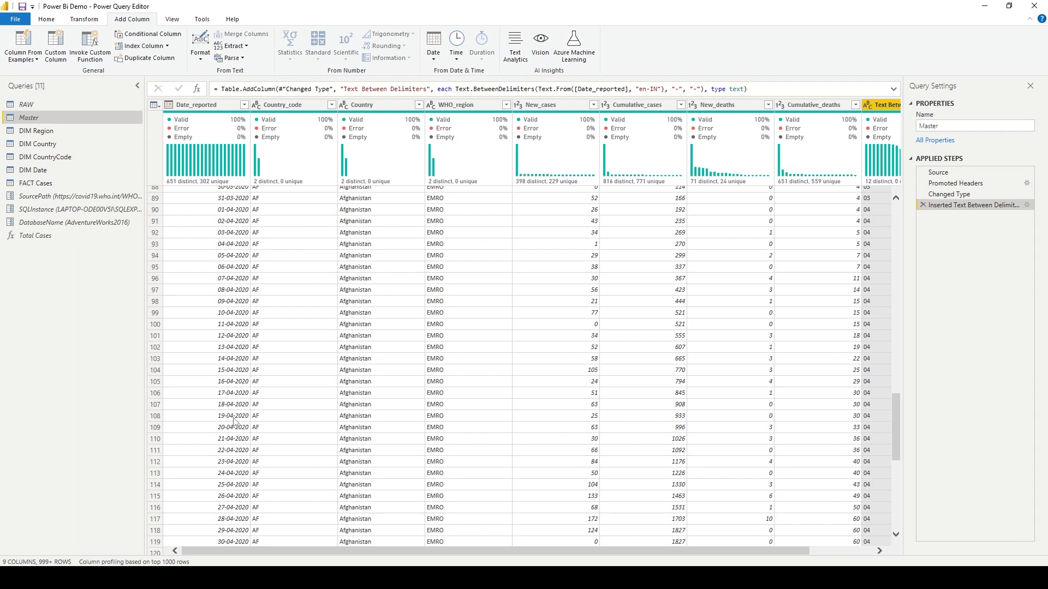
left_click_drag(685, 551, 702, 553)
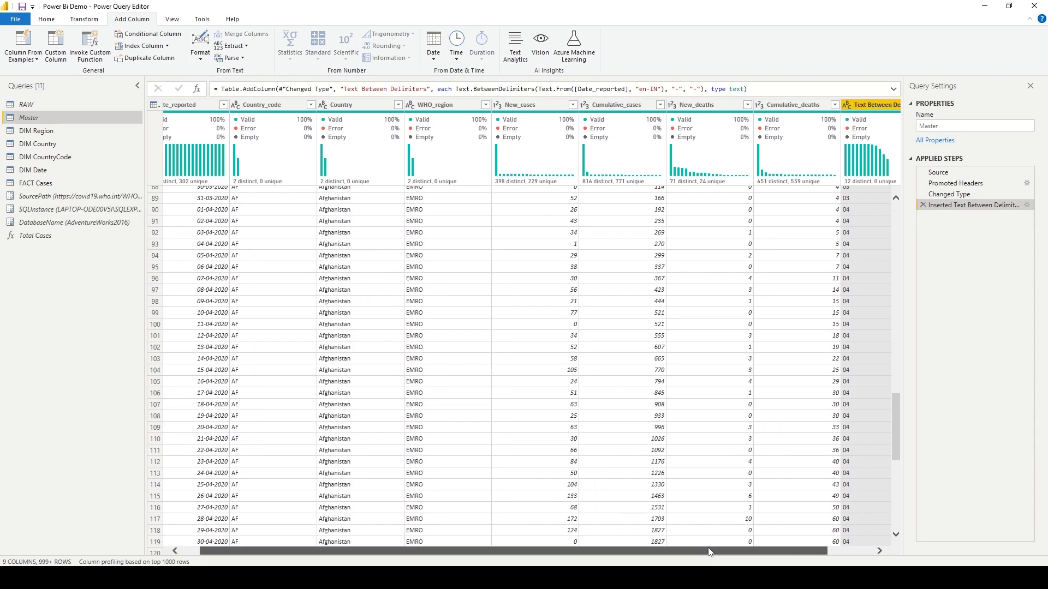
left_click(923, 204)
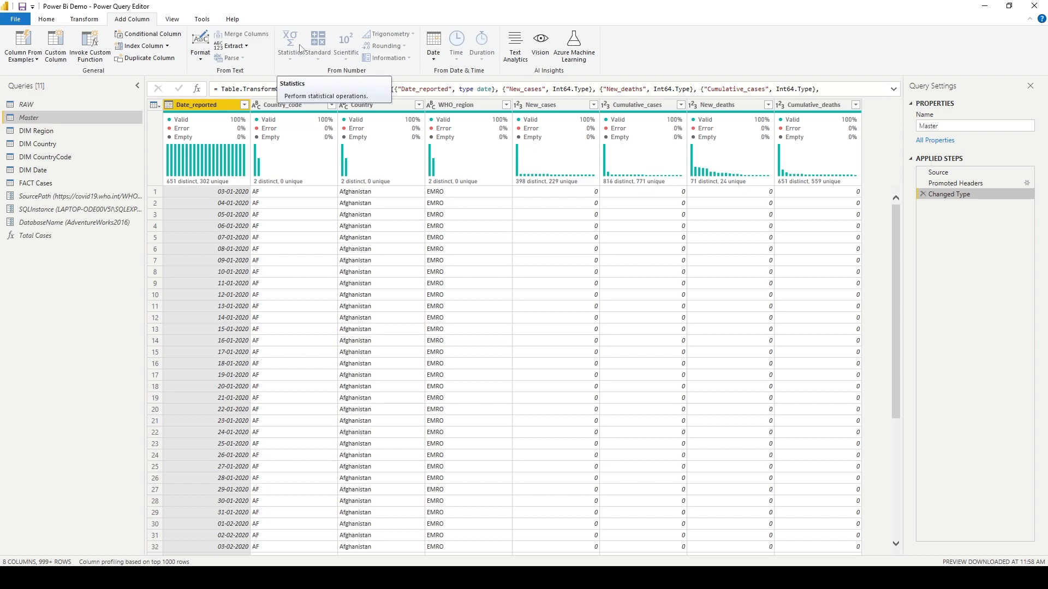
Turn off the column quality, column distribution and column profile data previews.
left_click(172, 22)
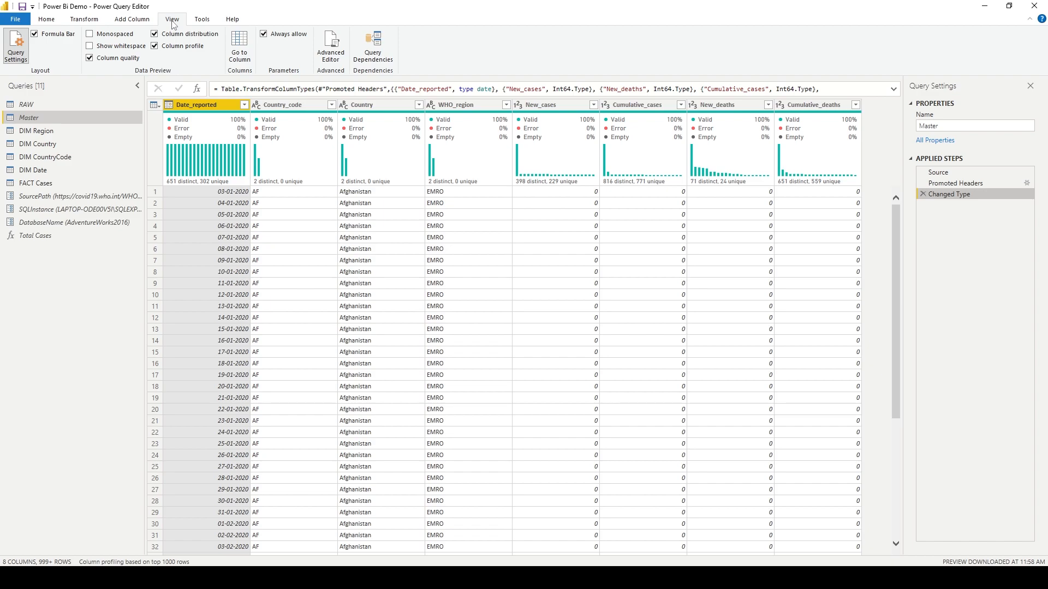
left_click(155, 34)
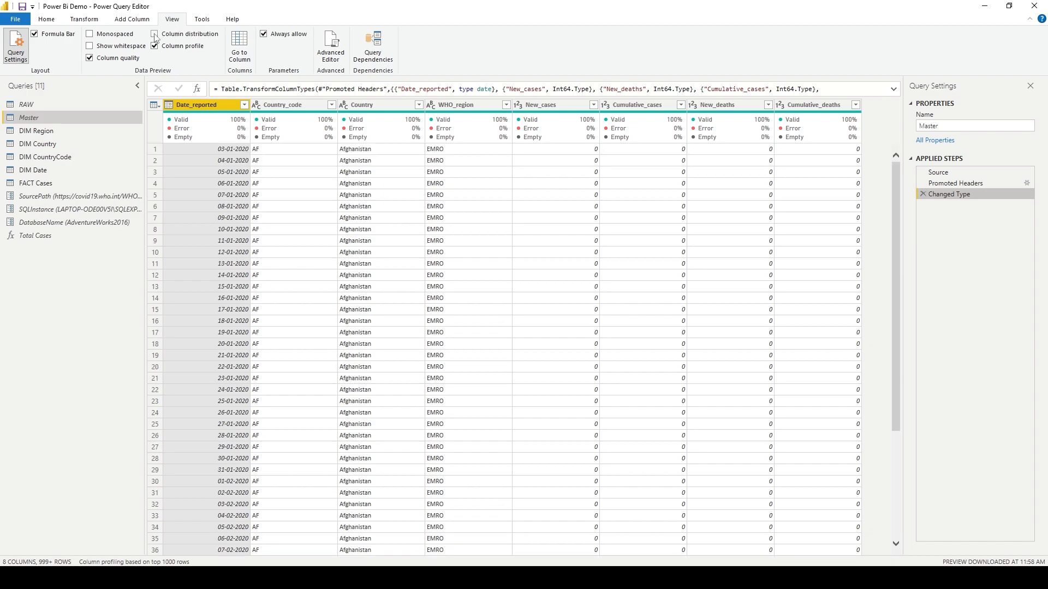
left_click(155, 45)
left_click(89, 59)
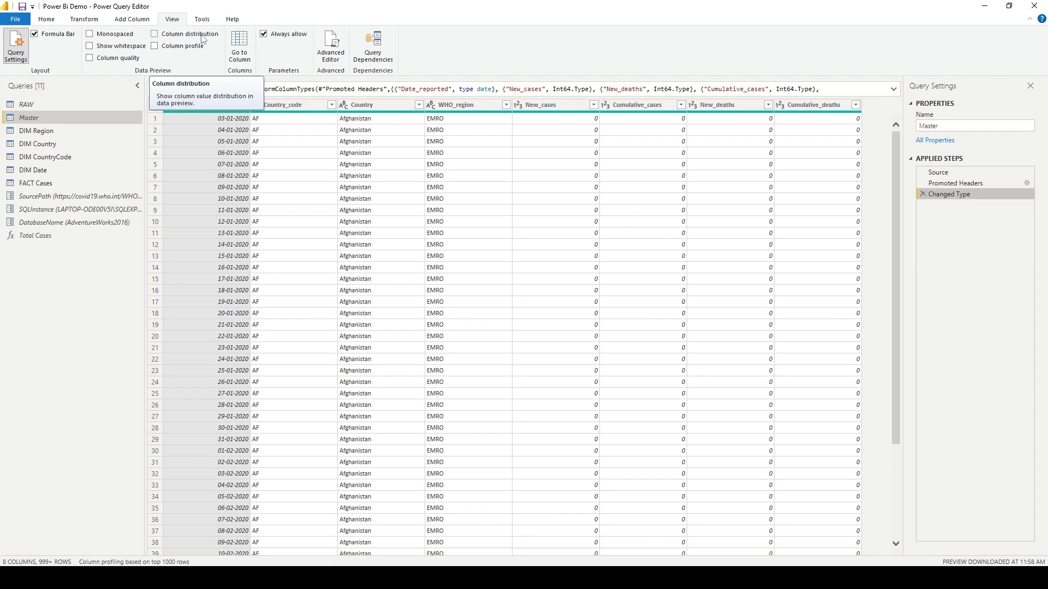
left_click(155, 34)
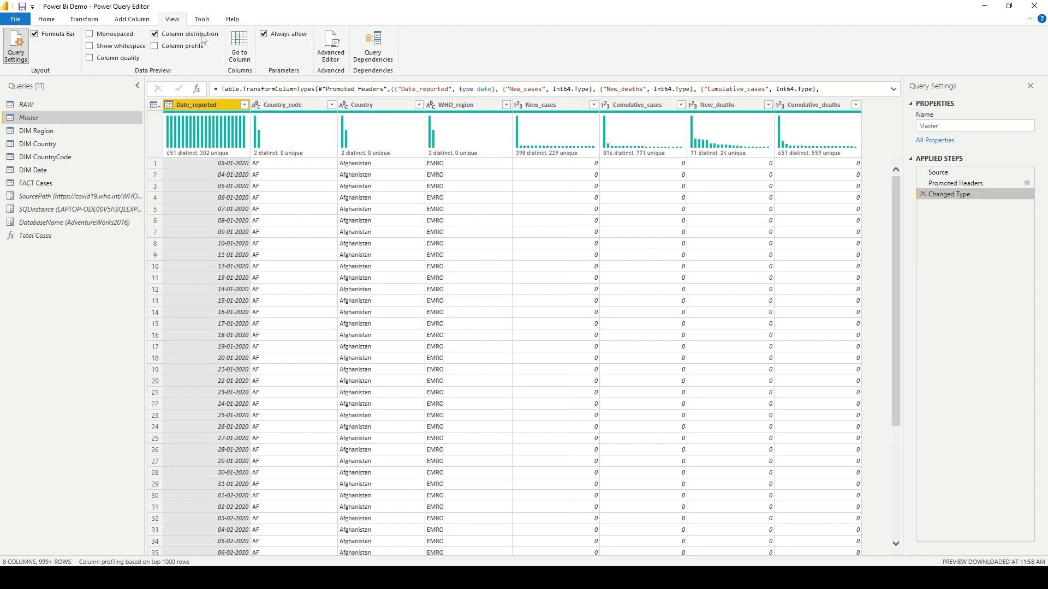
left_click(207, 38)
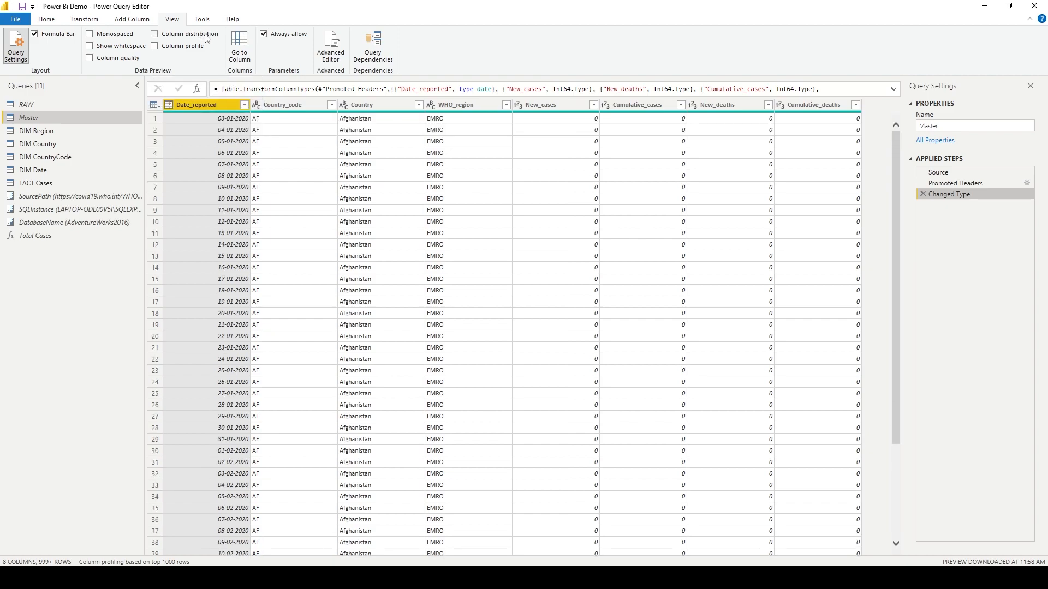
Turn on the column distribution preview and examine the Country_code column's distribution details and filter list.
left_click(207, 37)
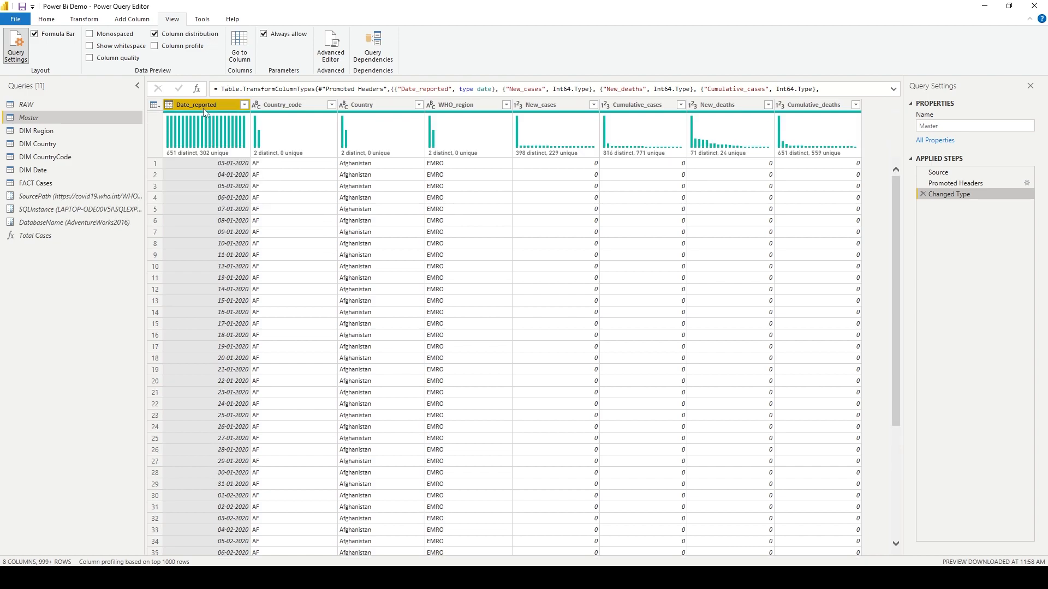
mouse_move(213, 131)
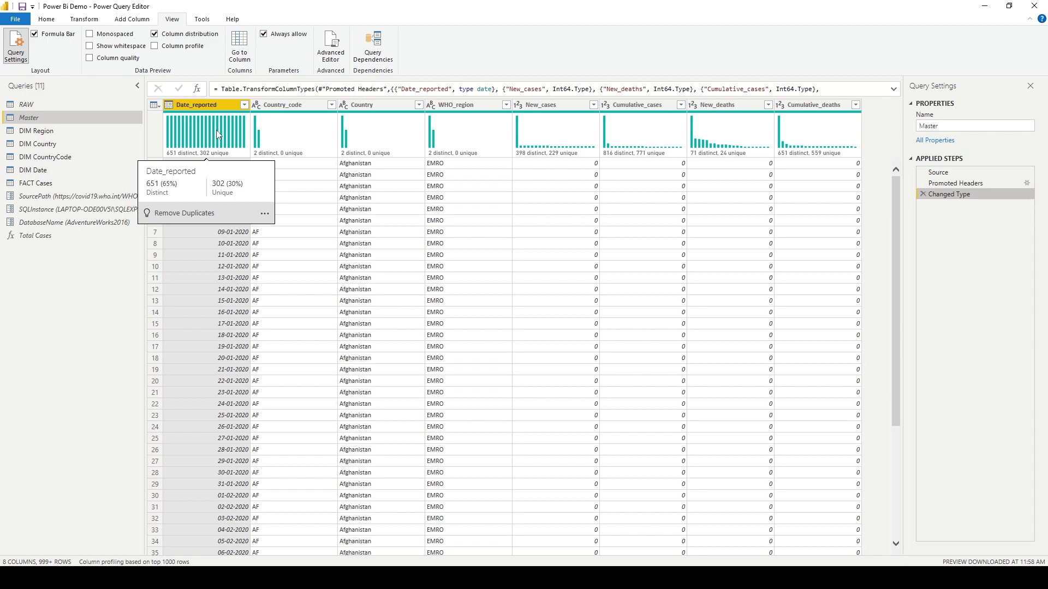
mouse_move(299, 140)
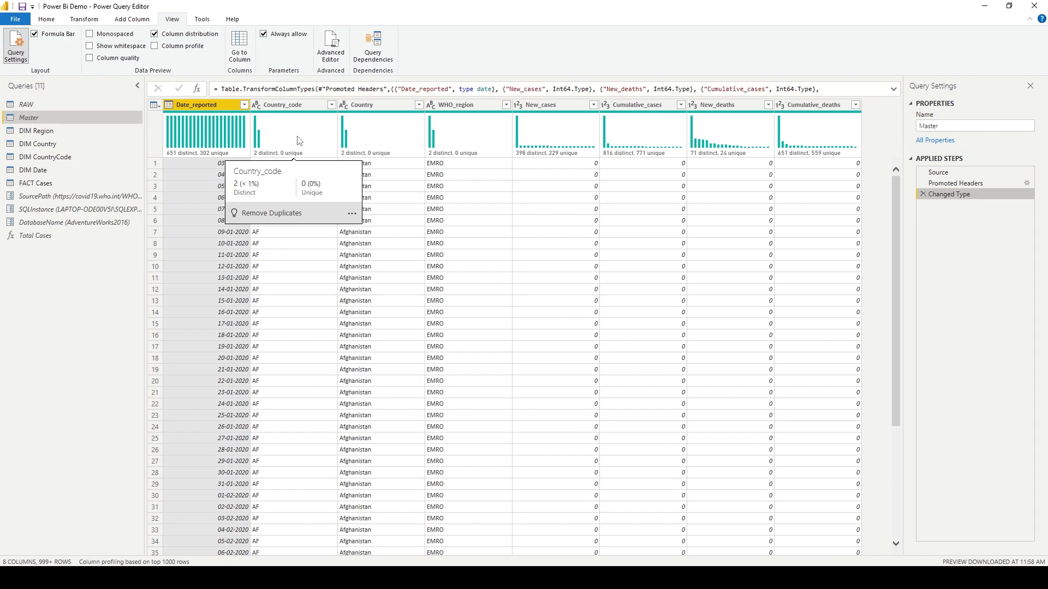
left_click(299, 140)
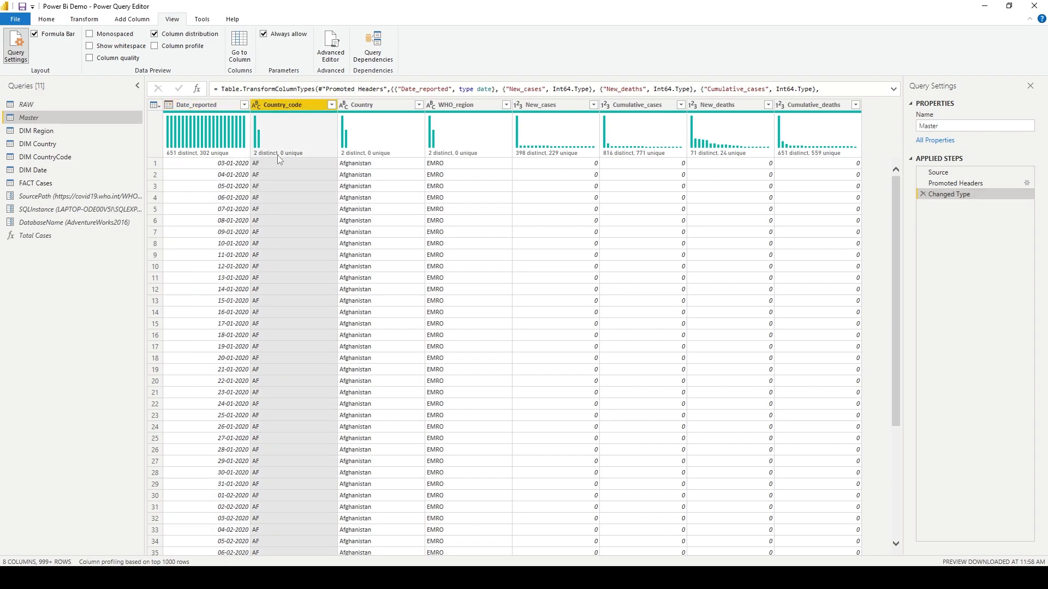
left_click(332, 106)
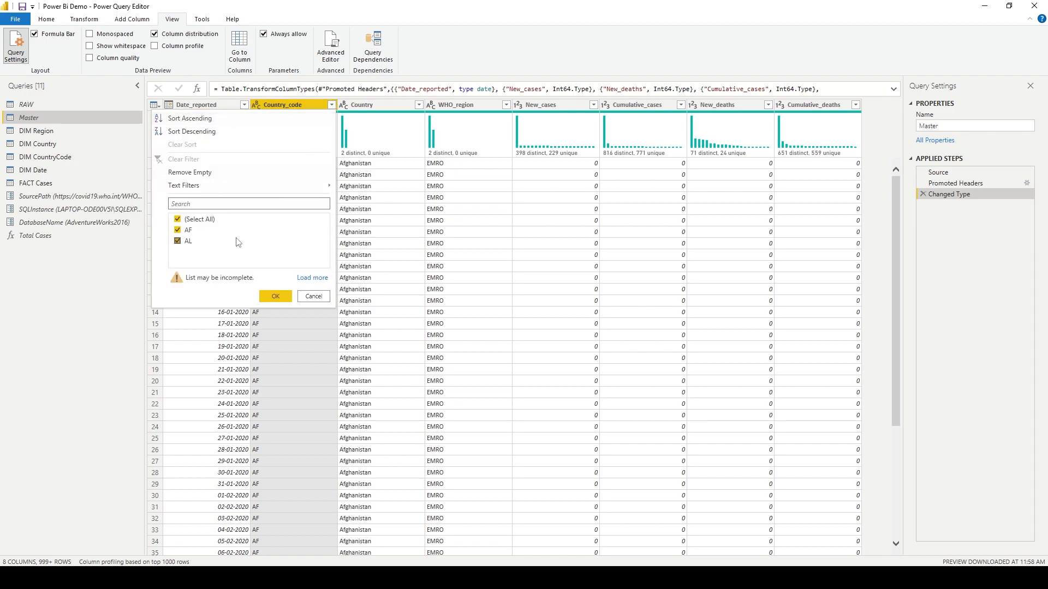
left_click(310, 299)
mouse_move(277, 157)
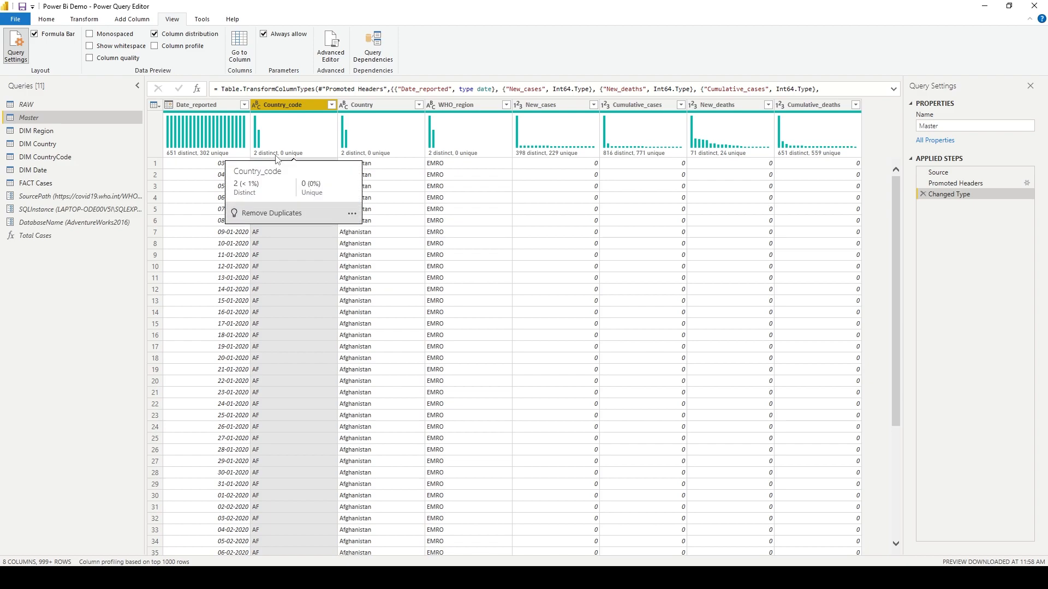
left_click(332, 106)
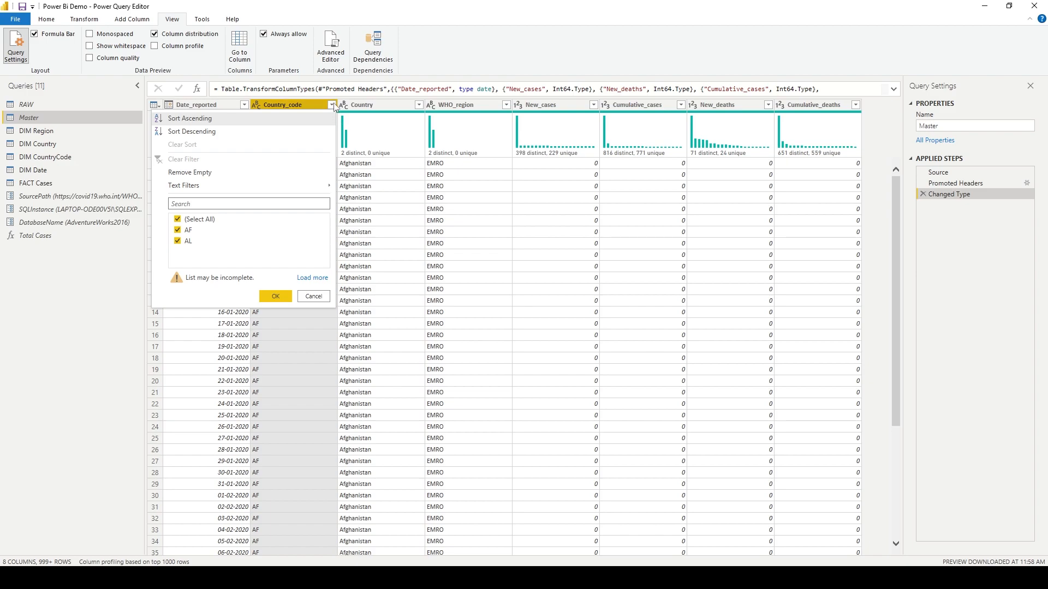
left_click(333, 104)
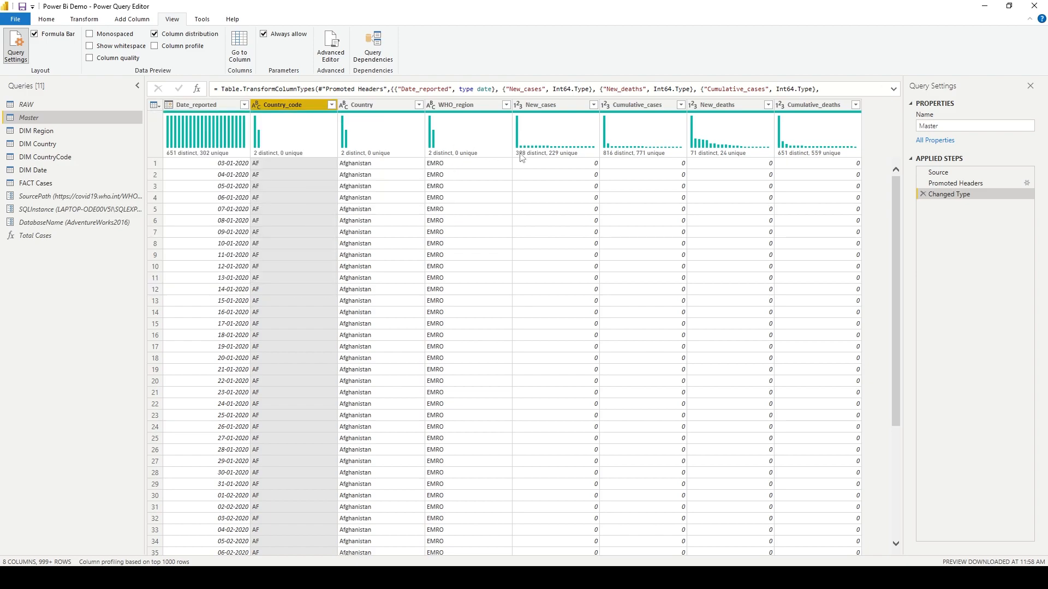
mouse_move(521, 157)
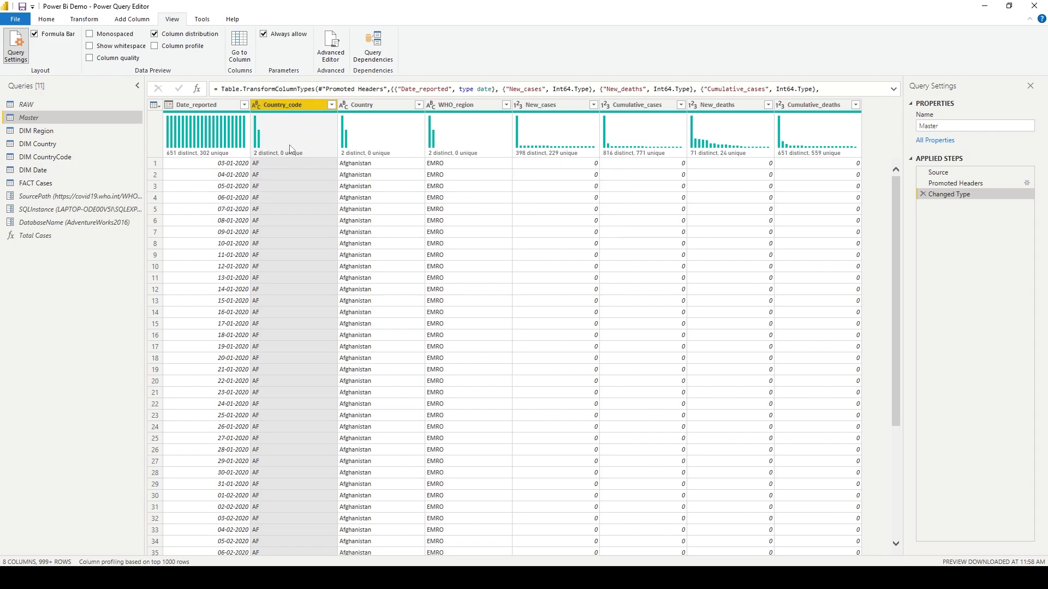
Turn on the column profile preview, turn off column distribution, and view the Date_reported and Country_code profiles.
left_click(176, 47)
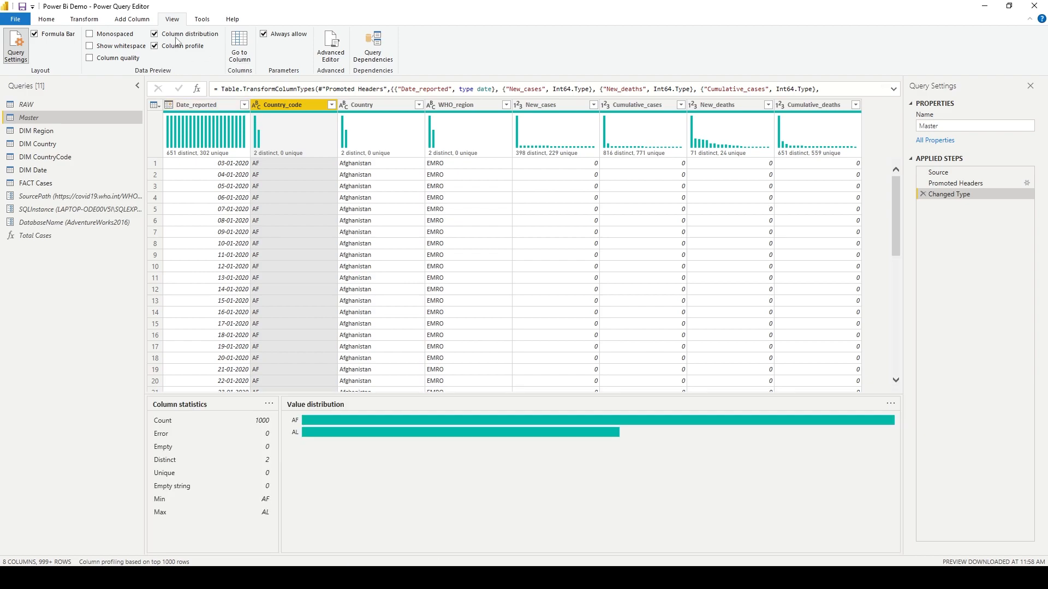
left_click(177, 38)
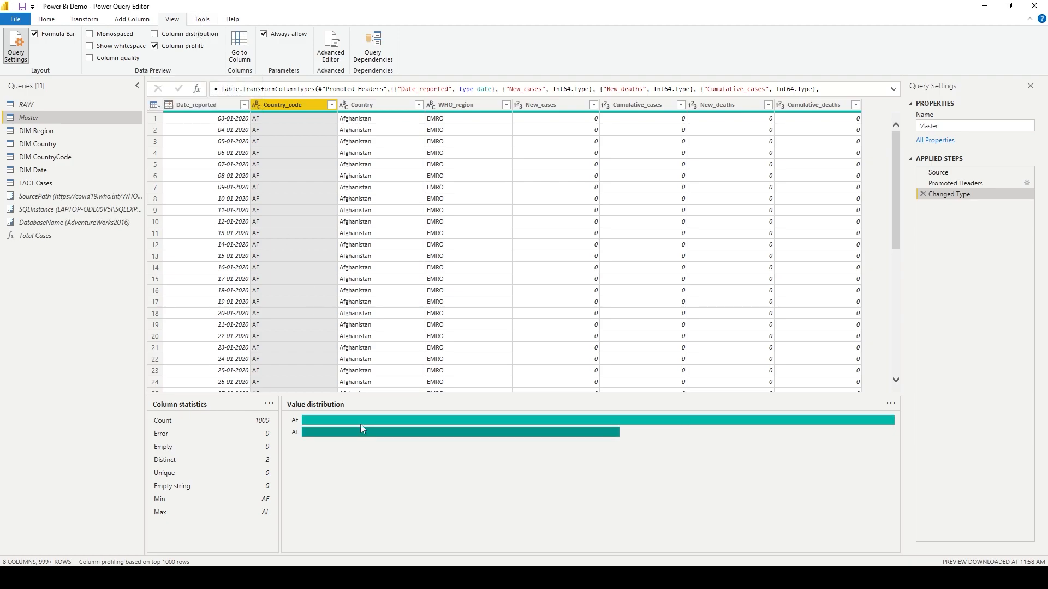
left_click(235, 106)
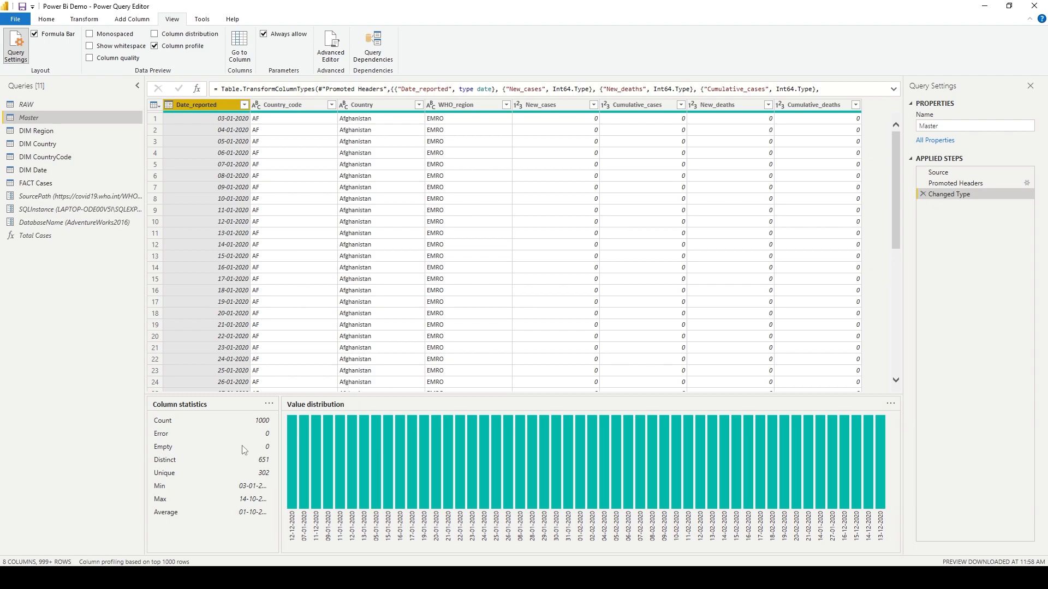
left_click(285, 105)
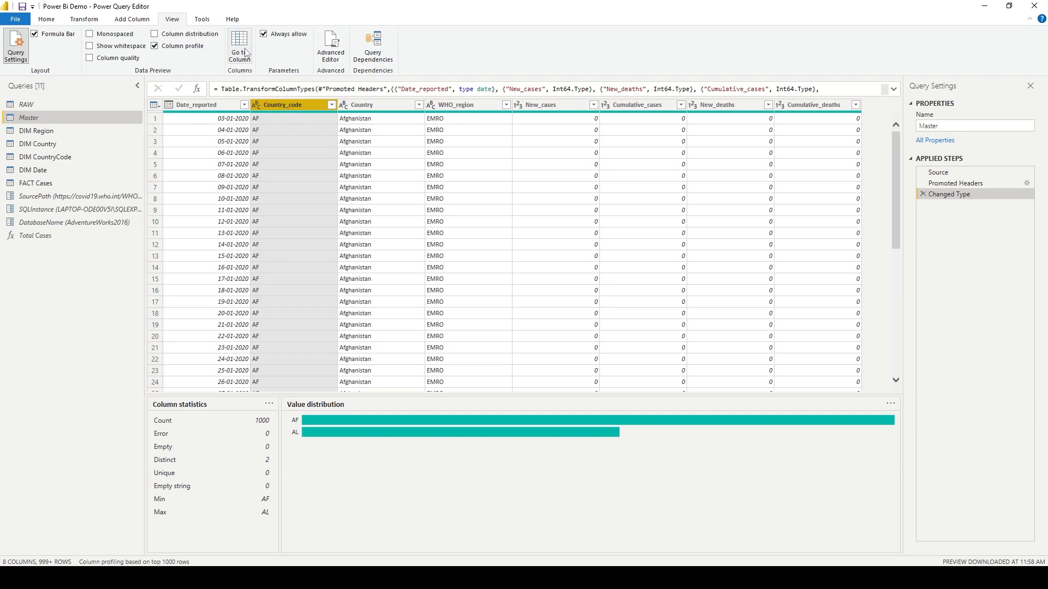
Turn column distribution back on and examine Country_code's full filter list plus the Date_reported and Cumulative_cases profile statistics.
left_click(215, 35)
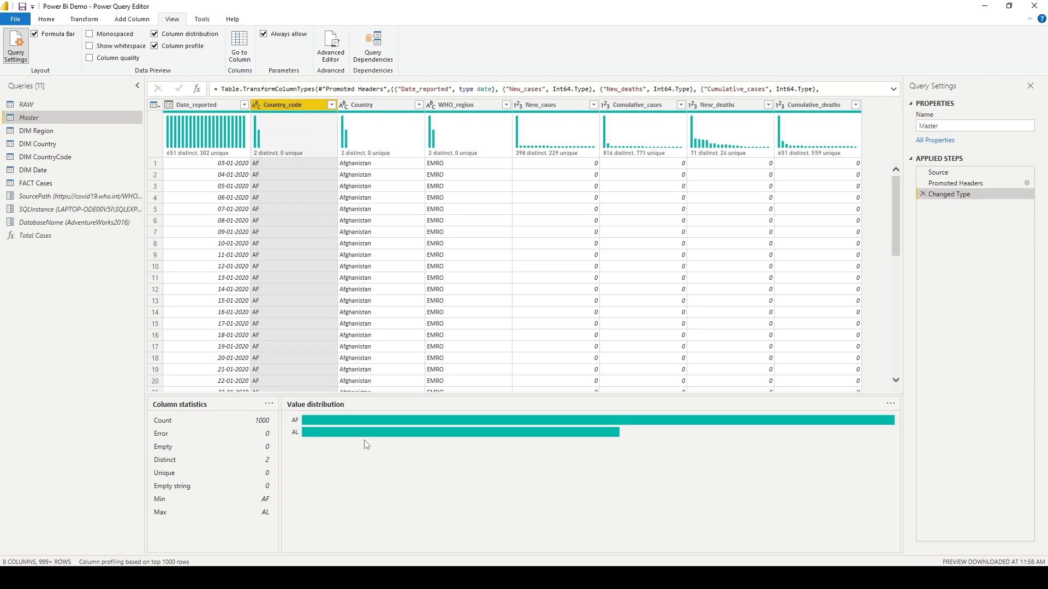
mouse_move(370, 425)
left_click(331, 104)
left_click(312, 278)
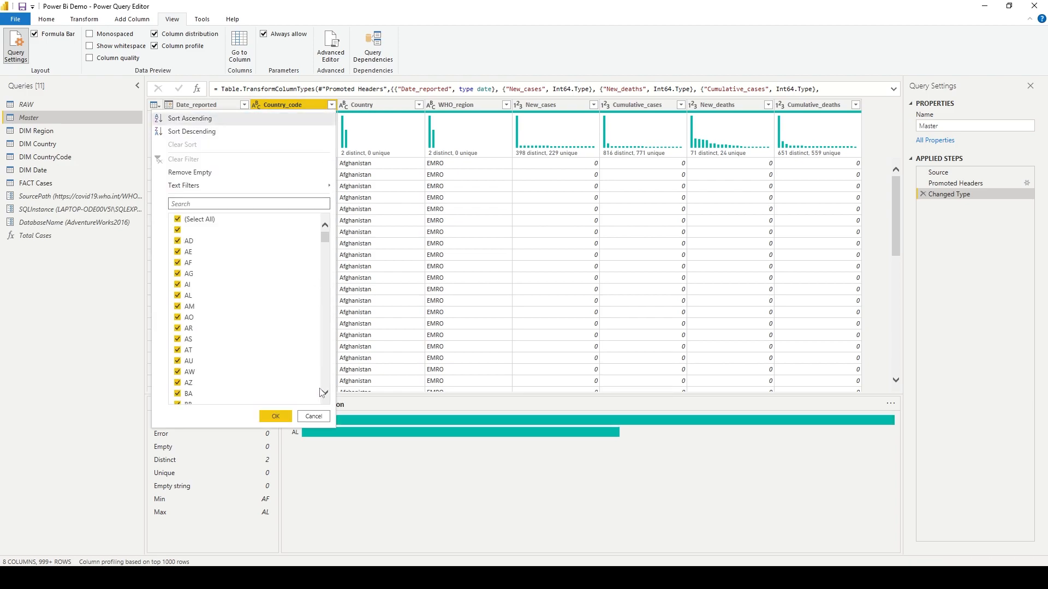
left_click(320, 417)
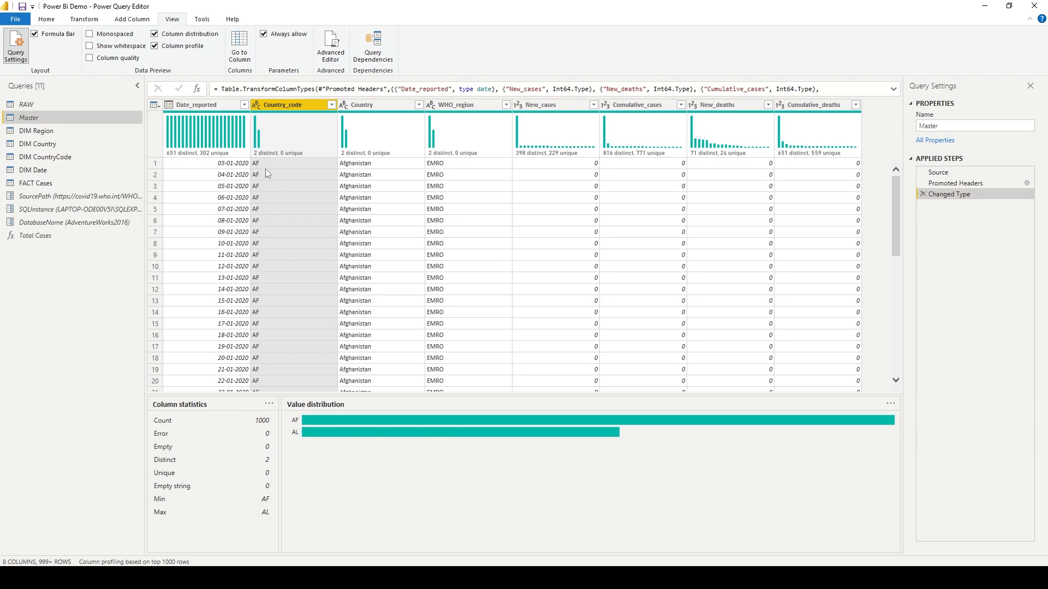
left_click(229, 108)
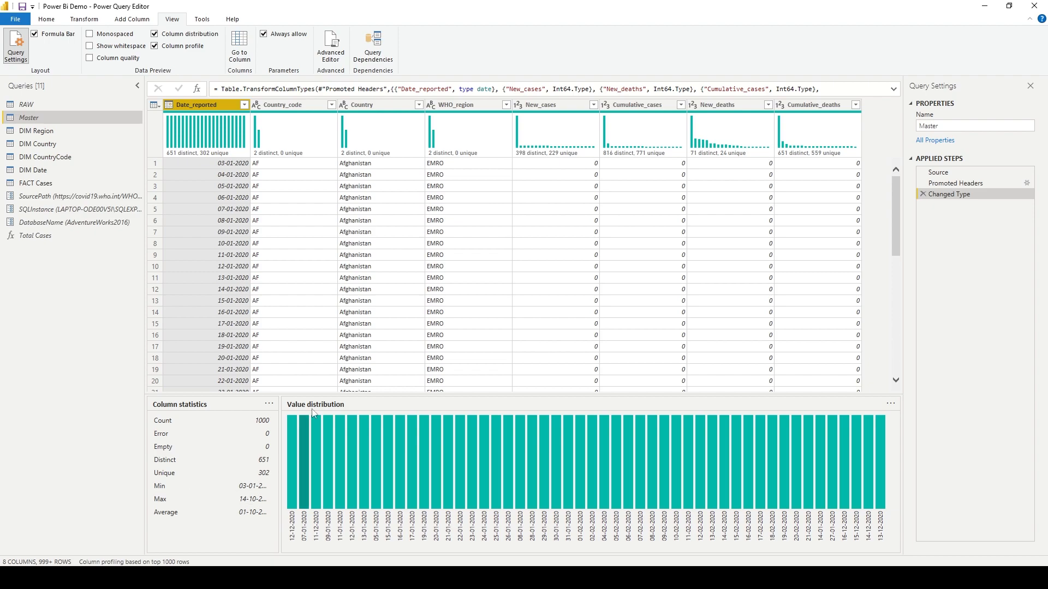
left_click(663, 106)
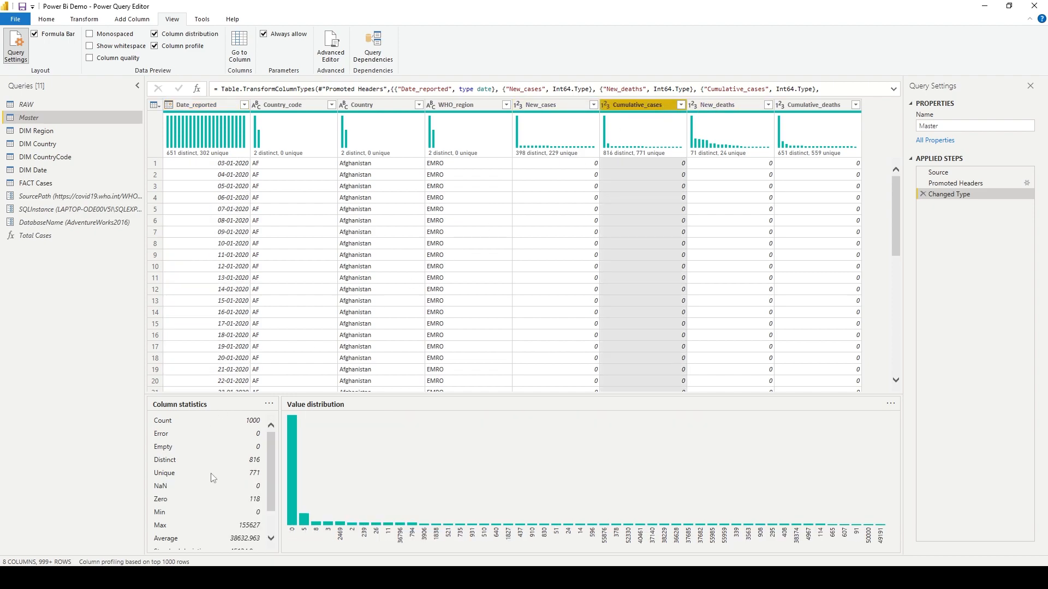
scroll(213, 475, "down", 2)
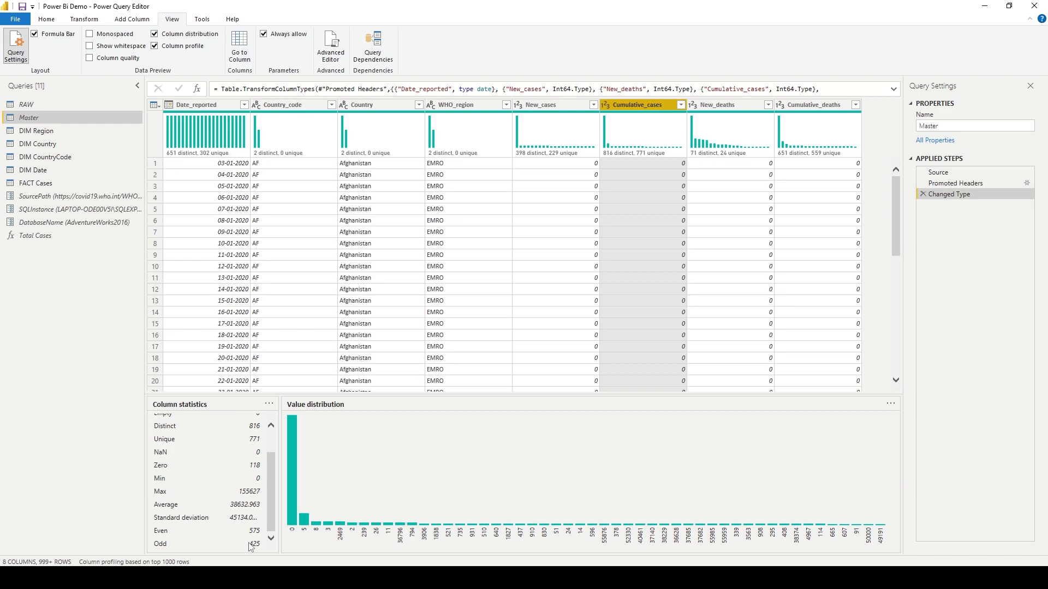
scroll(244, 534, "up", 3)
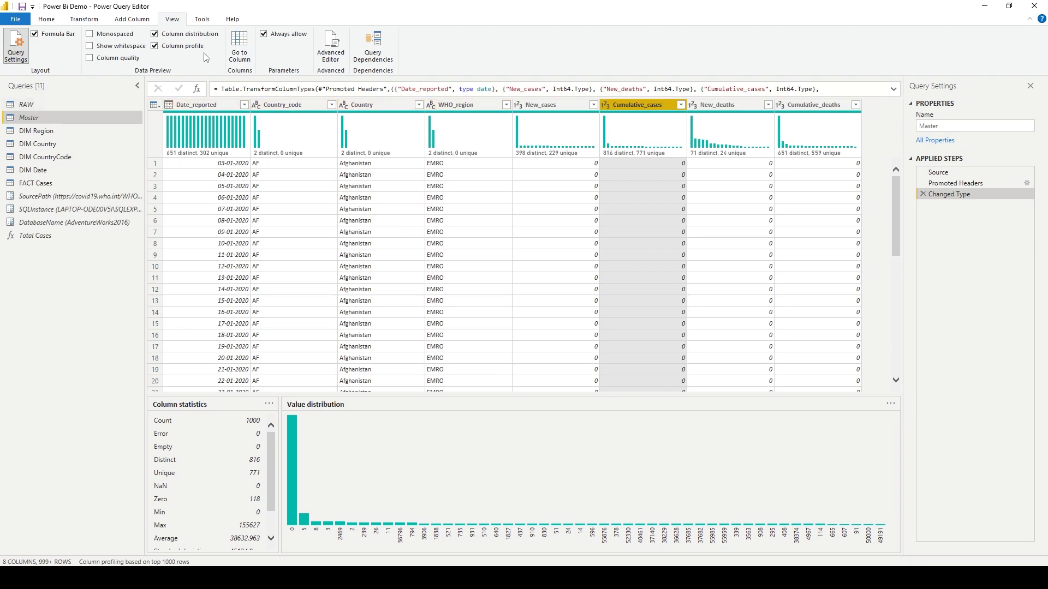
Turn on the column quality preview and examine the quality and distribution figures for Cumulative_cases.
left_click(119, 59)
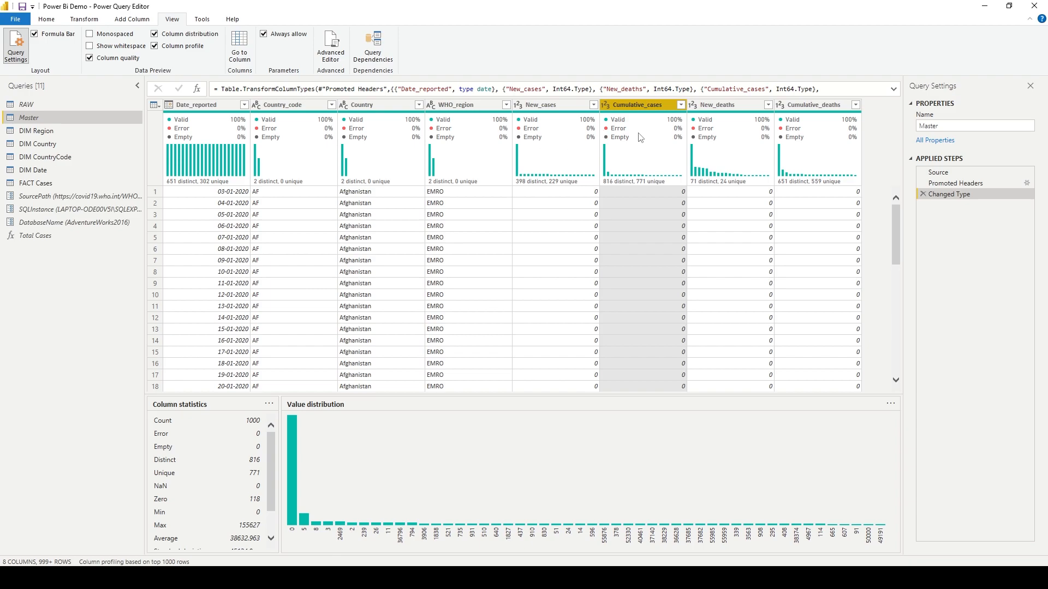
mouse_move(646, 127)
mouse_move(625, 141)
mouse_move(677, 164)
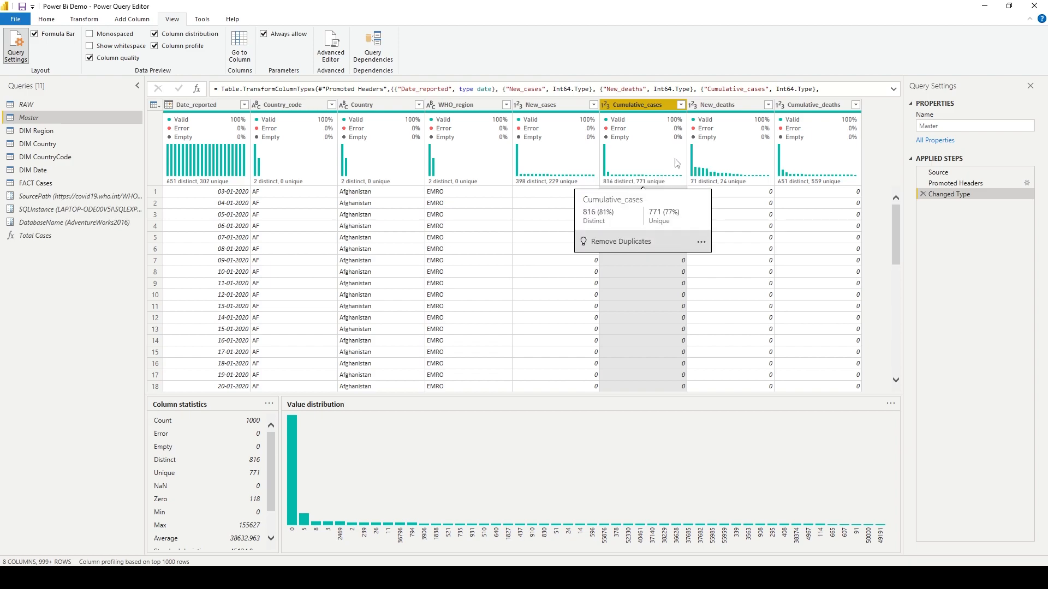
mouse_move(668, 133)
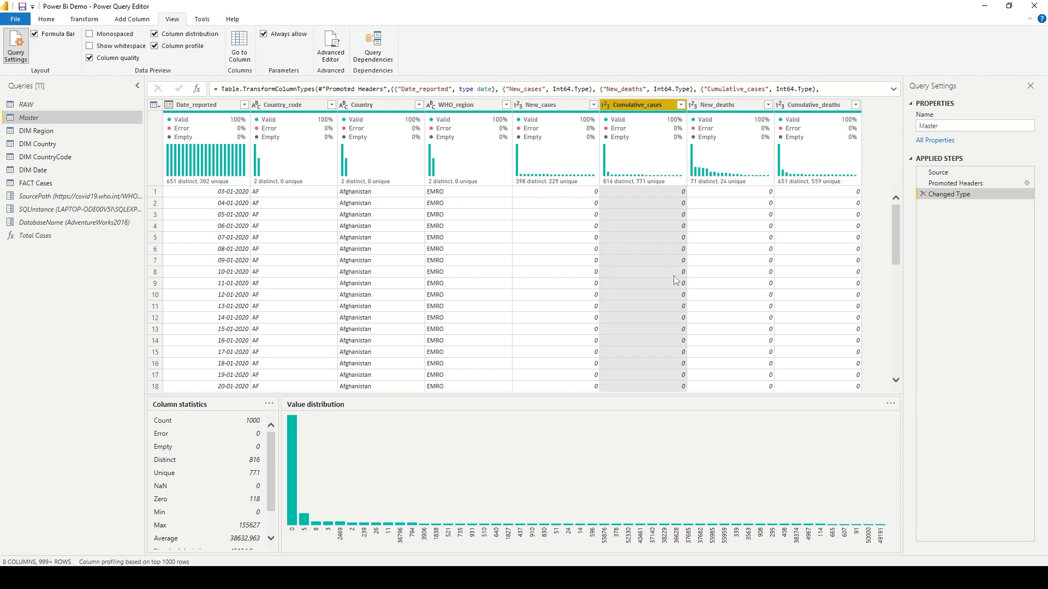
Try converting Date_reported to Whole Number as a new step, then delete that added applied step.
left_click(168, 107)
left_click(168, 108)
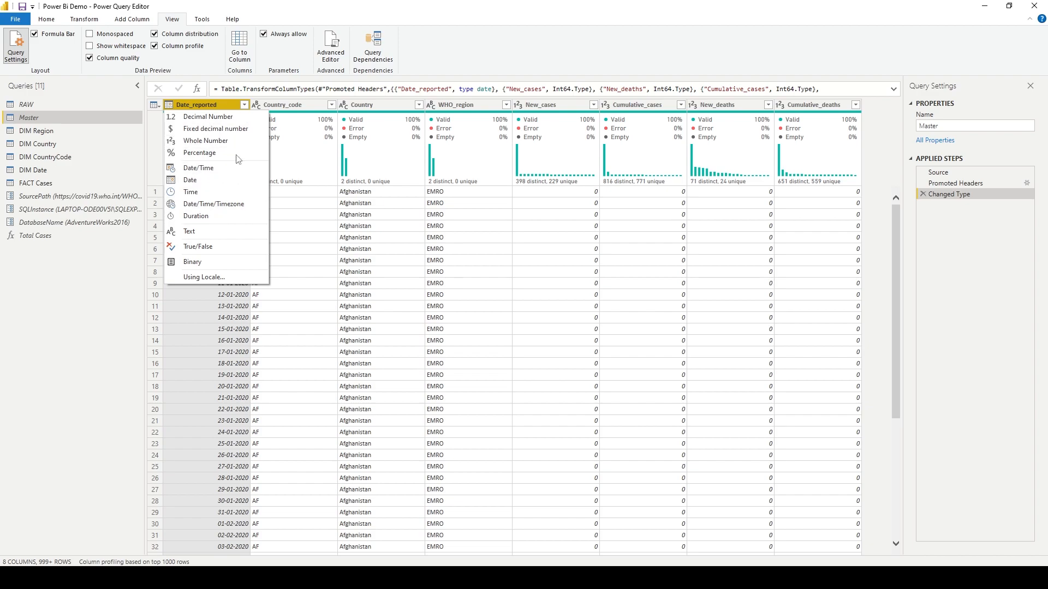
left_click(236, 140)
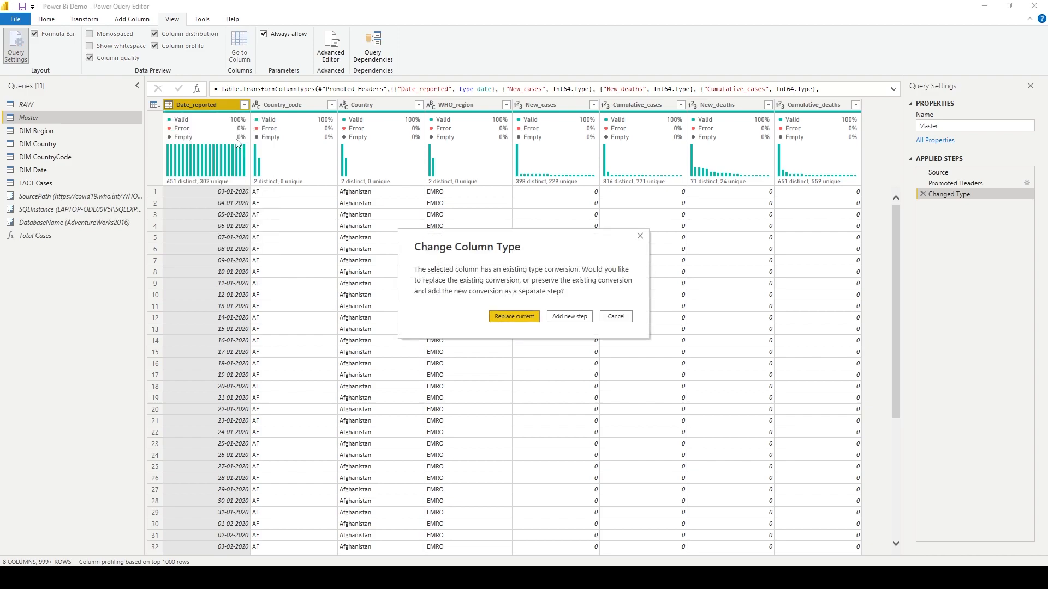
left_click(563, 318)
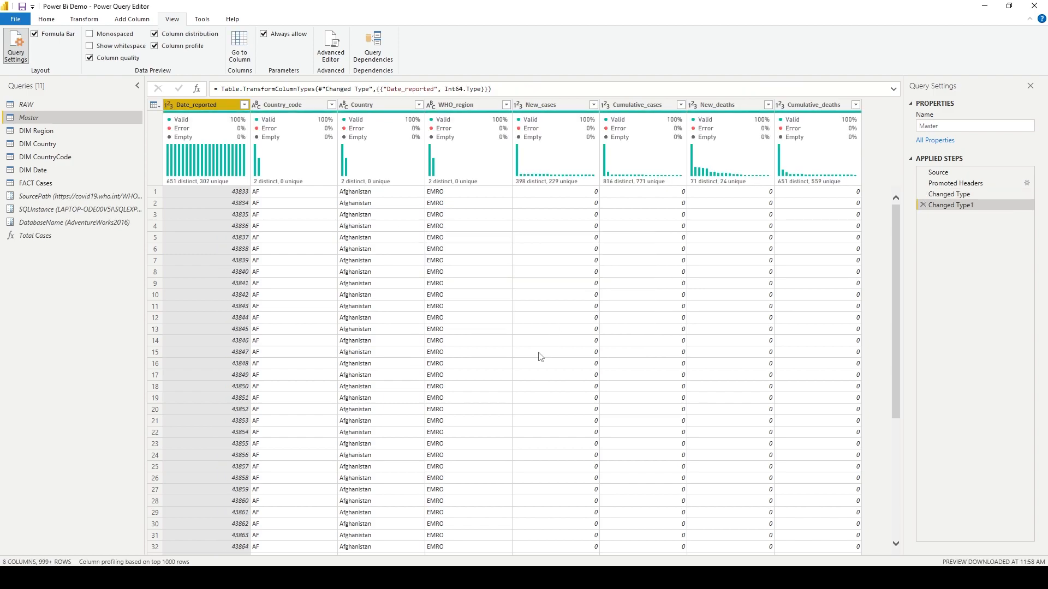
left_click(923, 205)
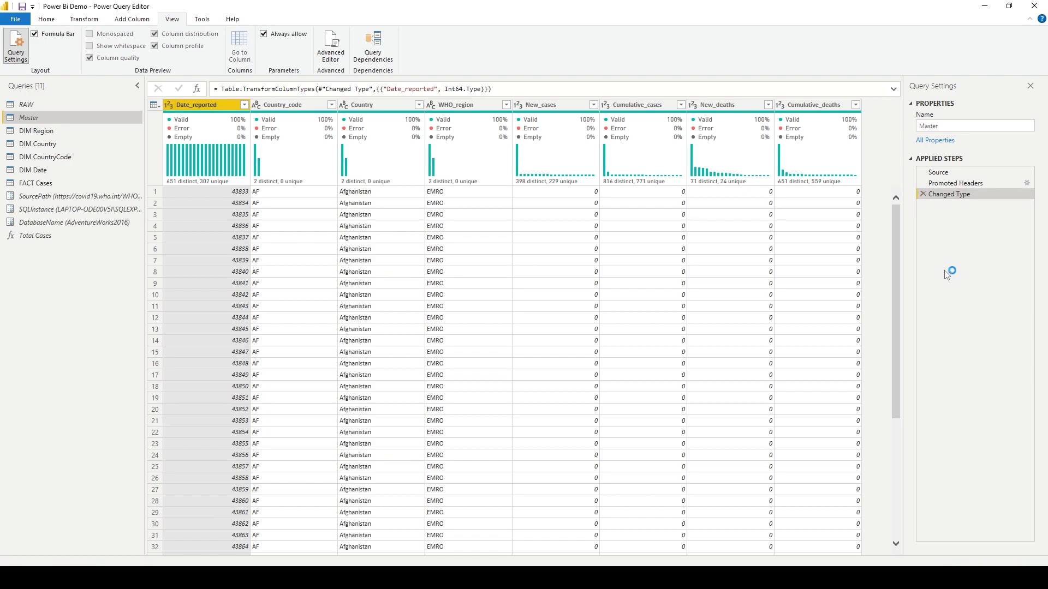
Try converting Date_reported to True/False as a new step, inspect an error cell, then delete the added step.
left_click(168, 106)
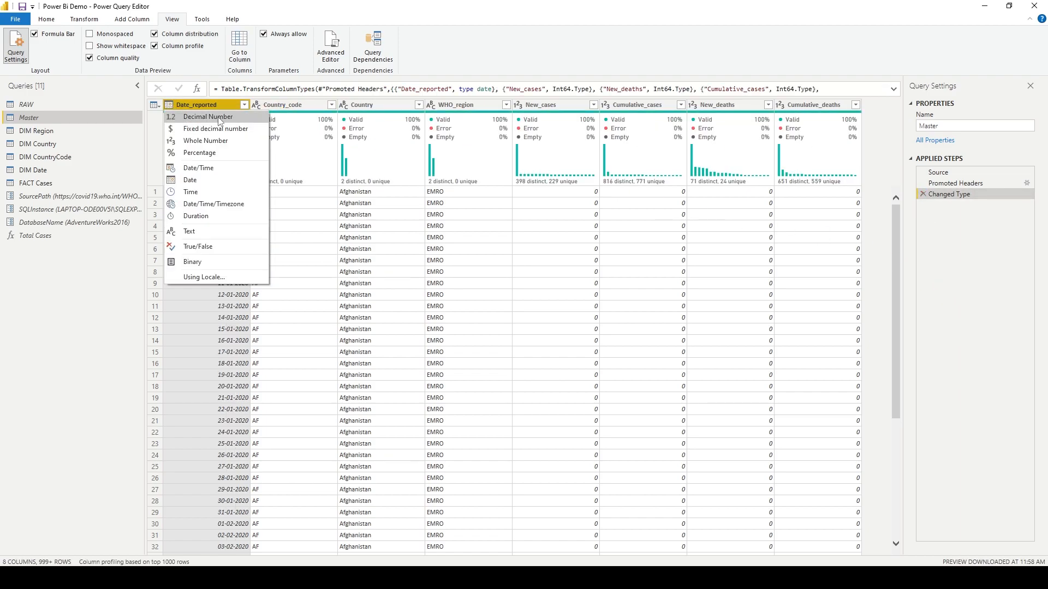
left_click(233, 246)
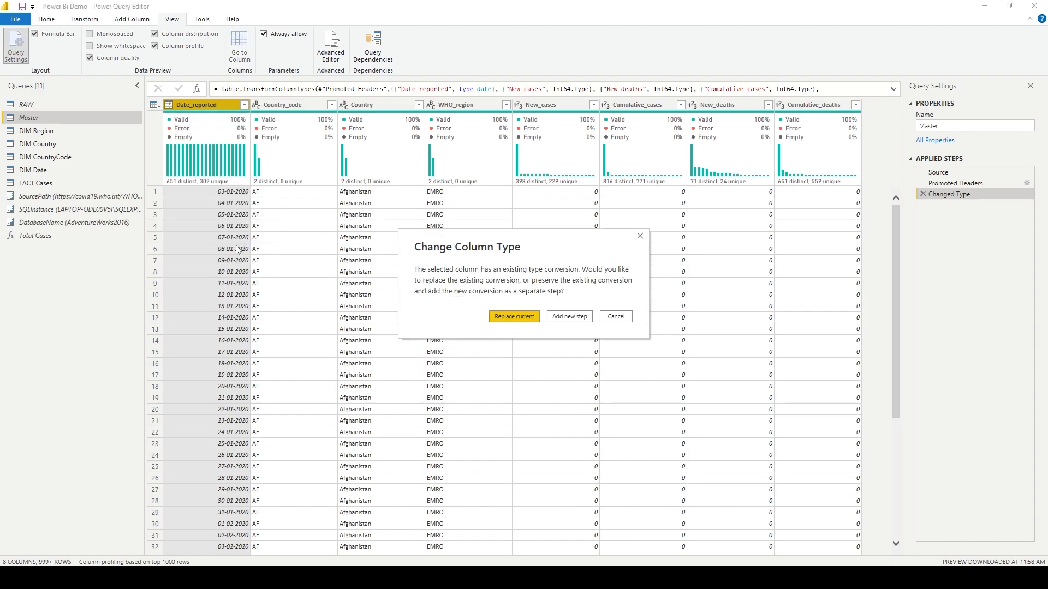
left_click(554, 321)
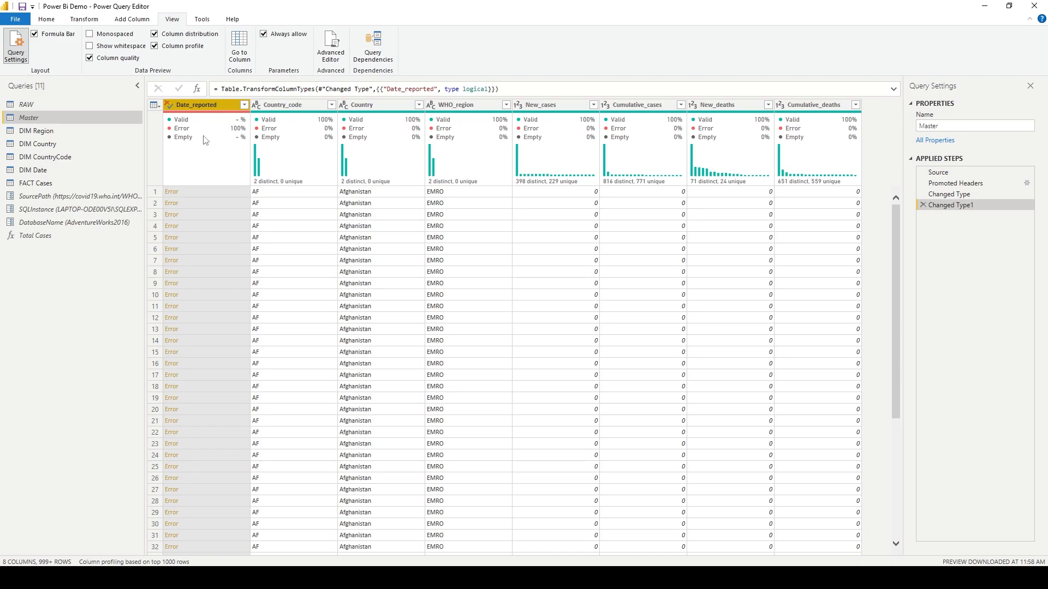
mouse_move(207, 129)
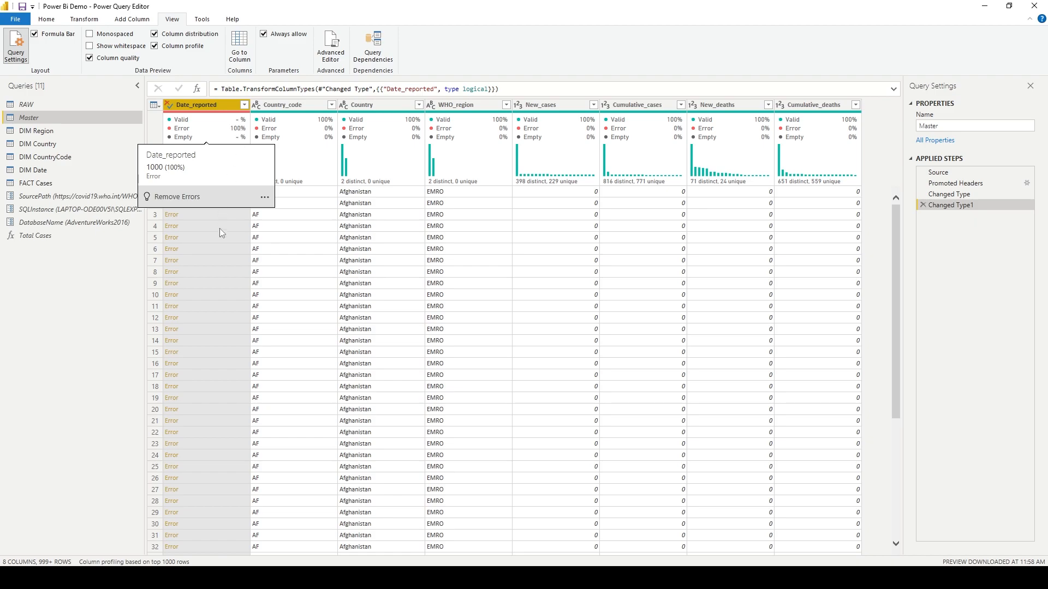
left_click(209, 191)
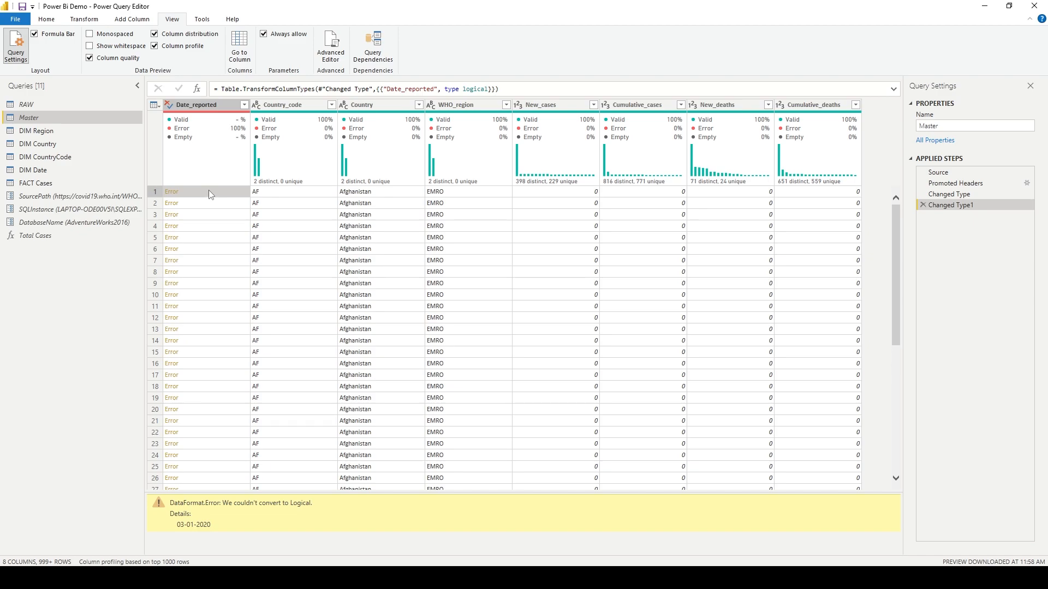
left_click(168, 105)
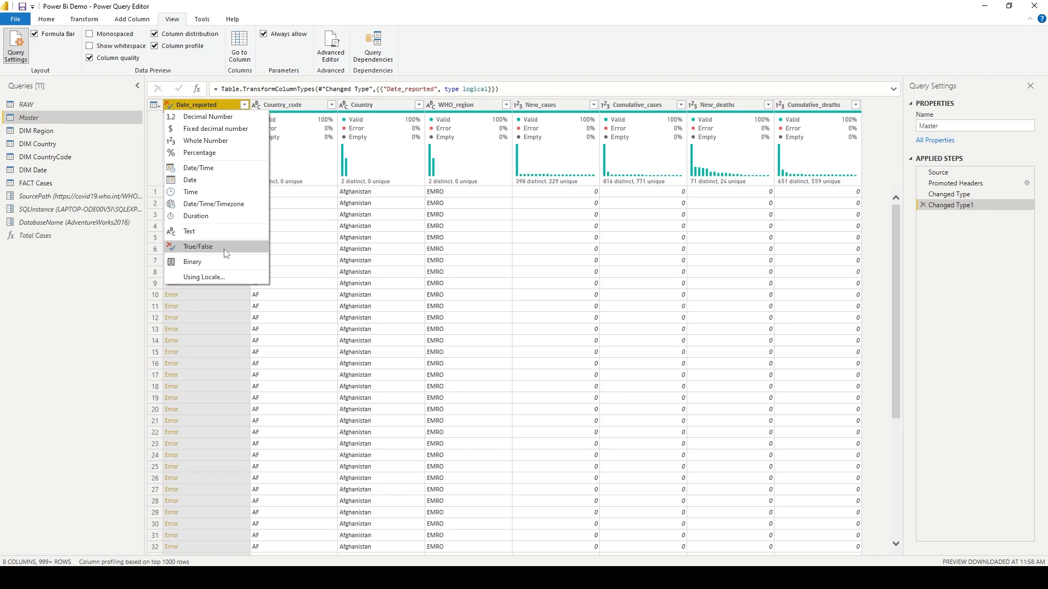
left_click(933, 246)
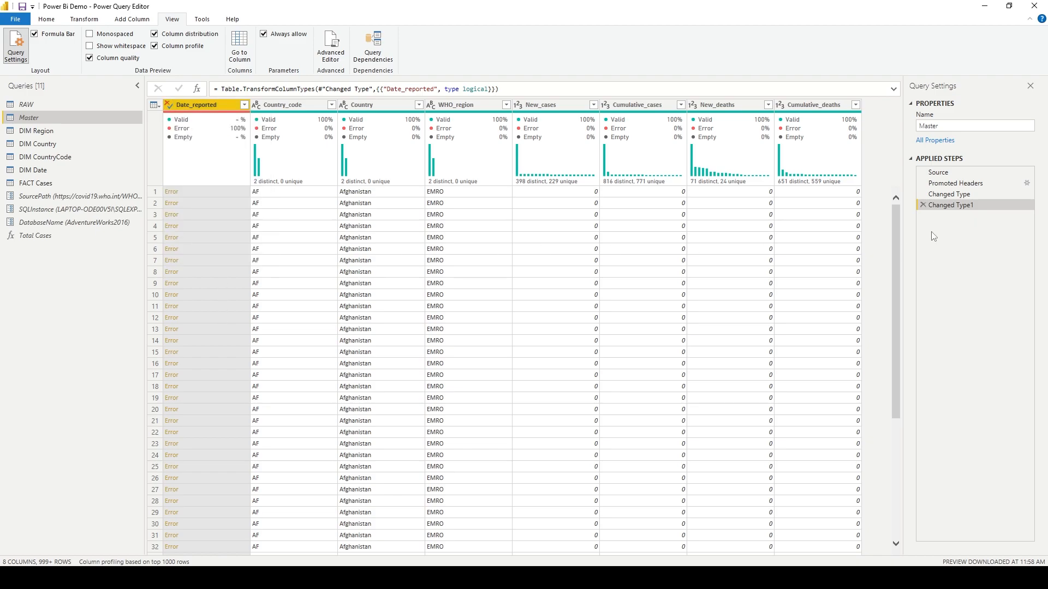
left_click(922, 205)
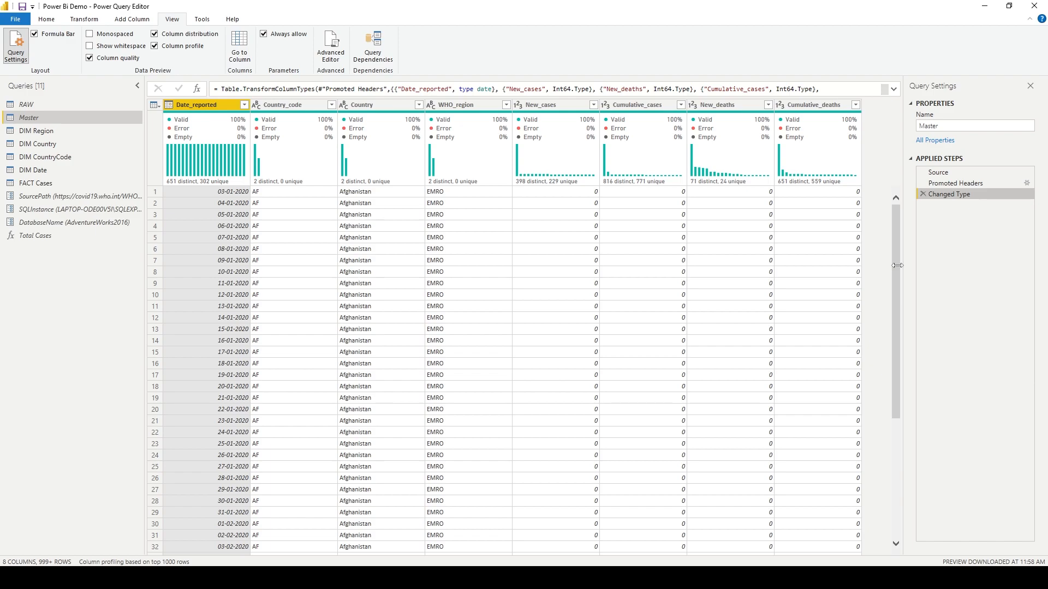